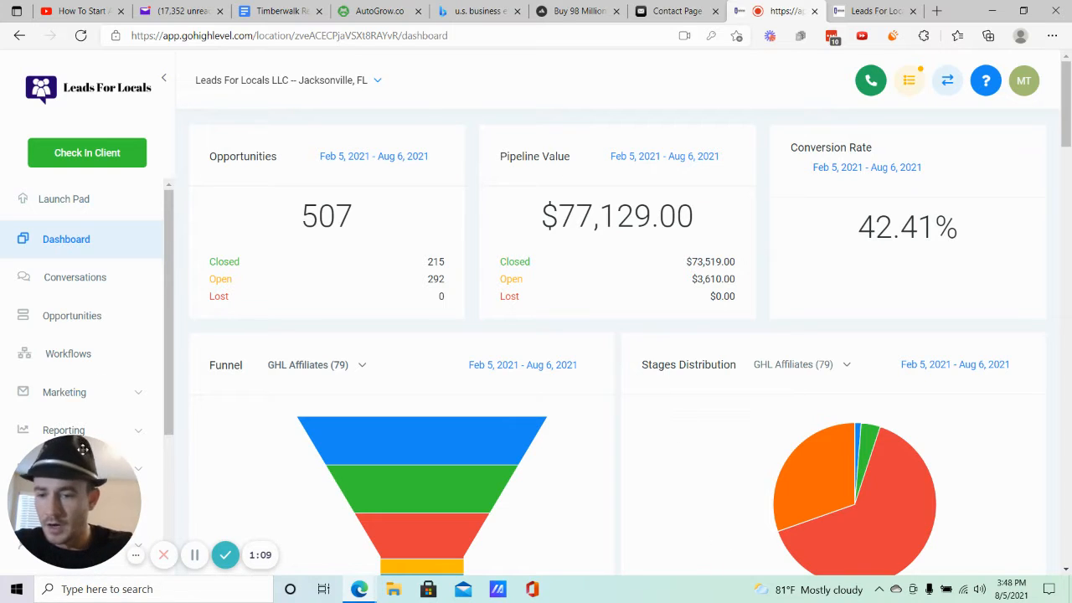
drag(134, 561, 216, 543)
click(216, 543)
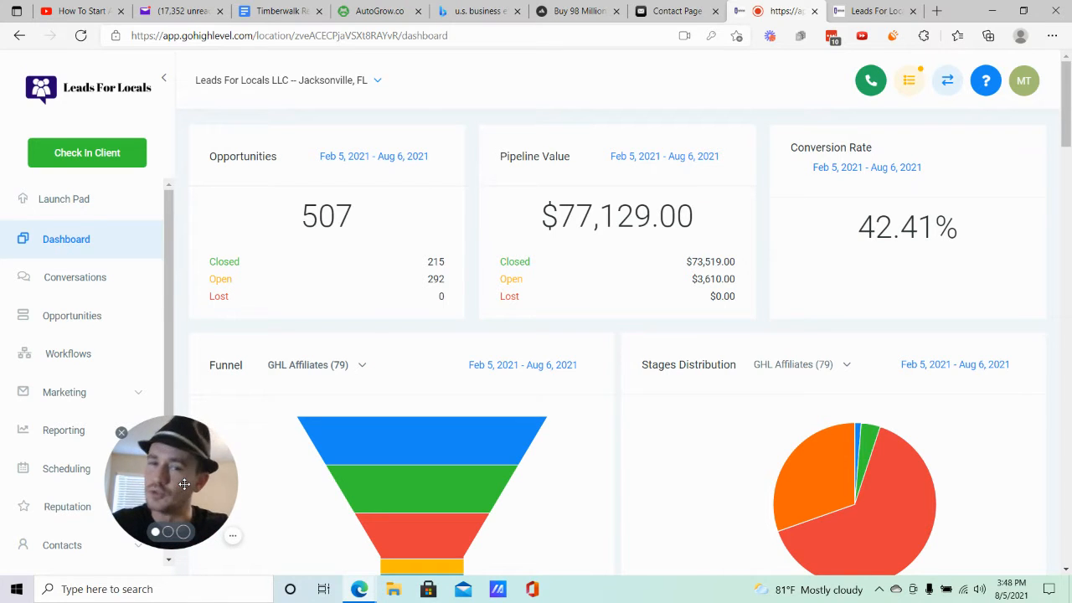
scroll(71, 444, down, 2)
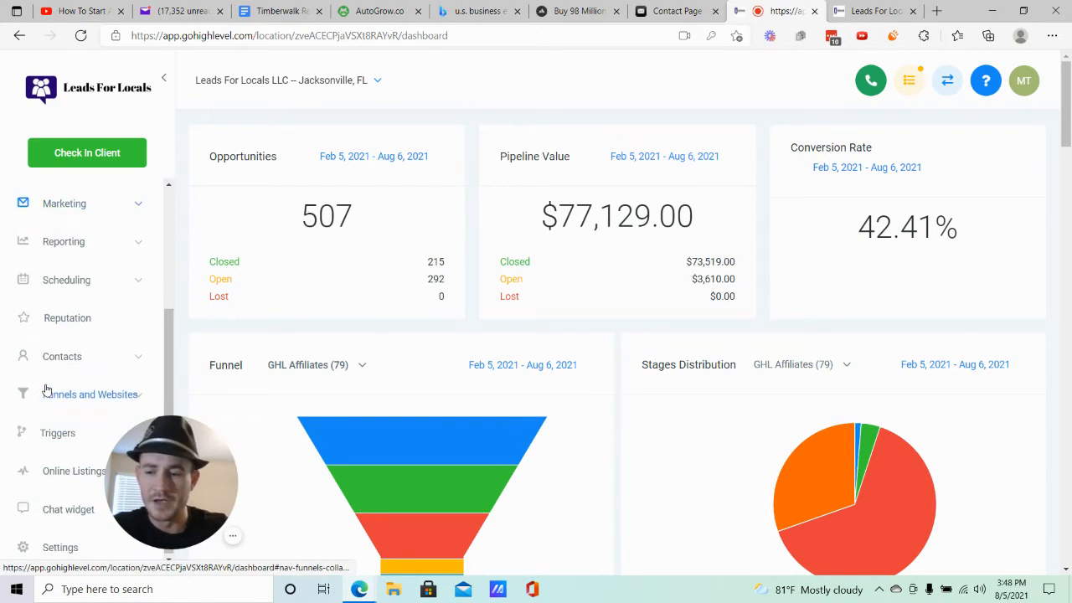
scroll(410, 252, down, 5)
scroll(411, 251, up, 5)
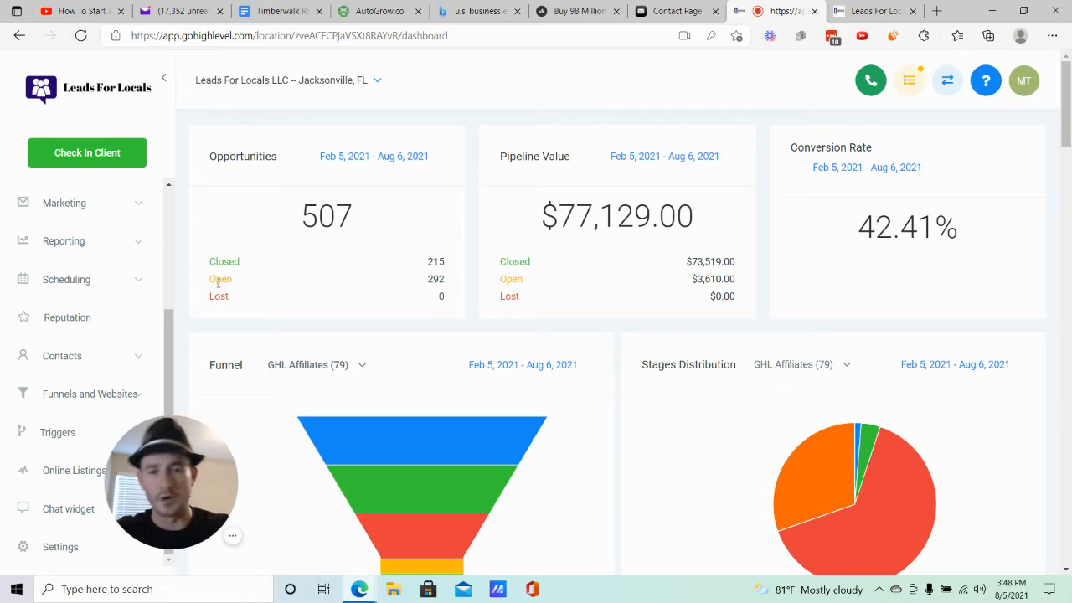
scroll(105, 358, down, 5)
scroll(73, 404, up, 2)
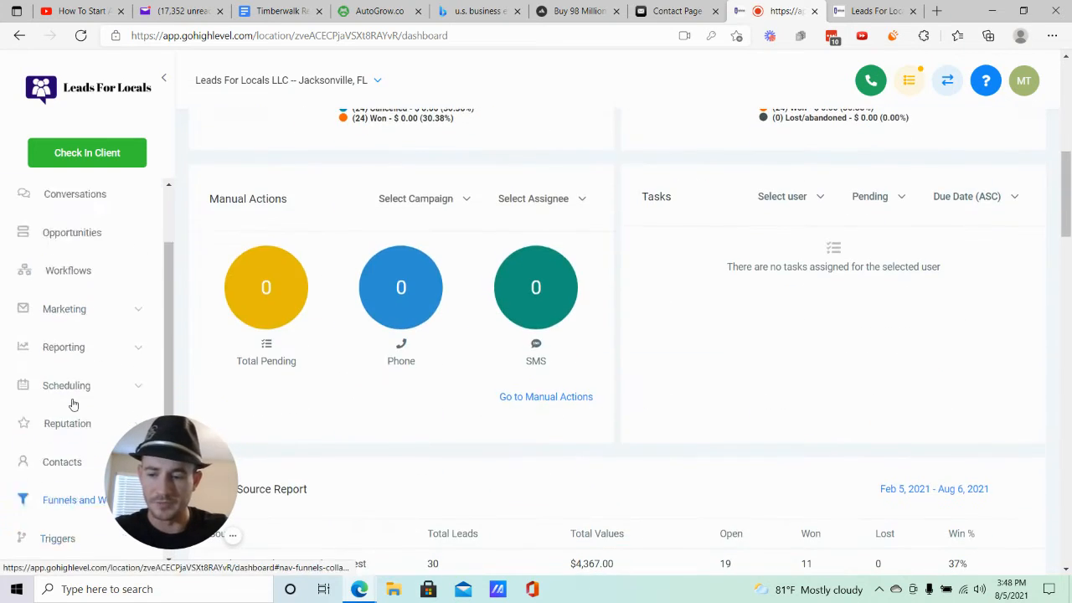
scroll(436, 311, down, 2)
scroll(395, 304, up, 6)
scroll(70, 390, down, 1)
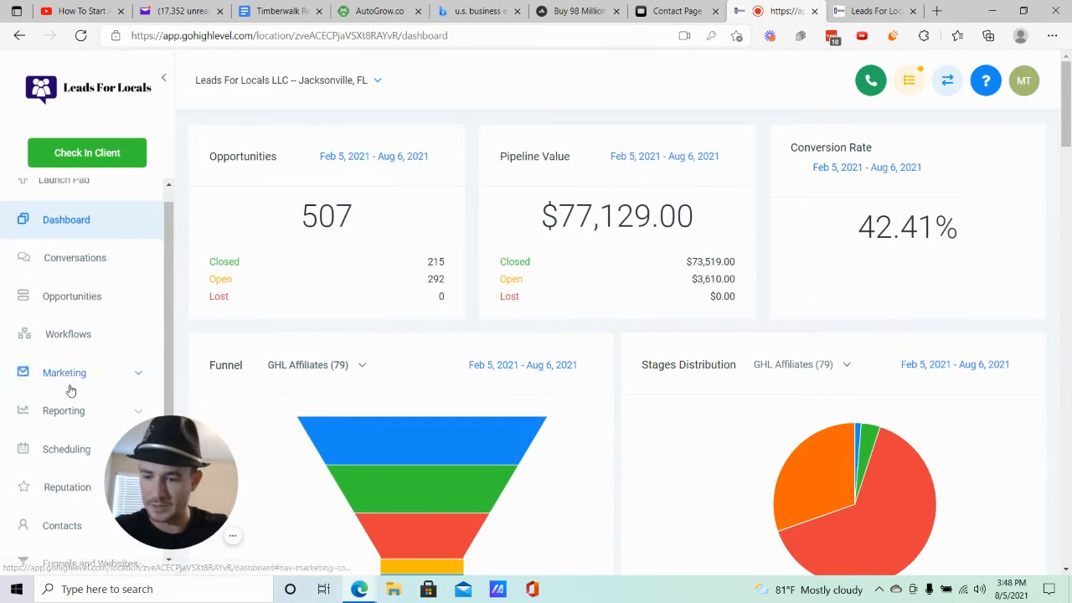
- Open the Custom Fields section of the location's settings
scroll(71, 390, down, 6)
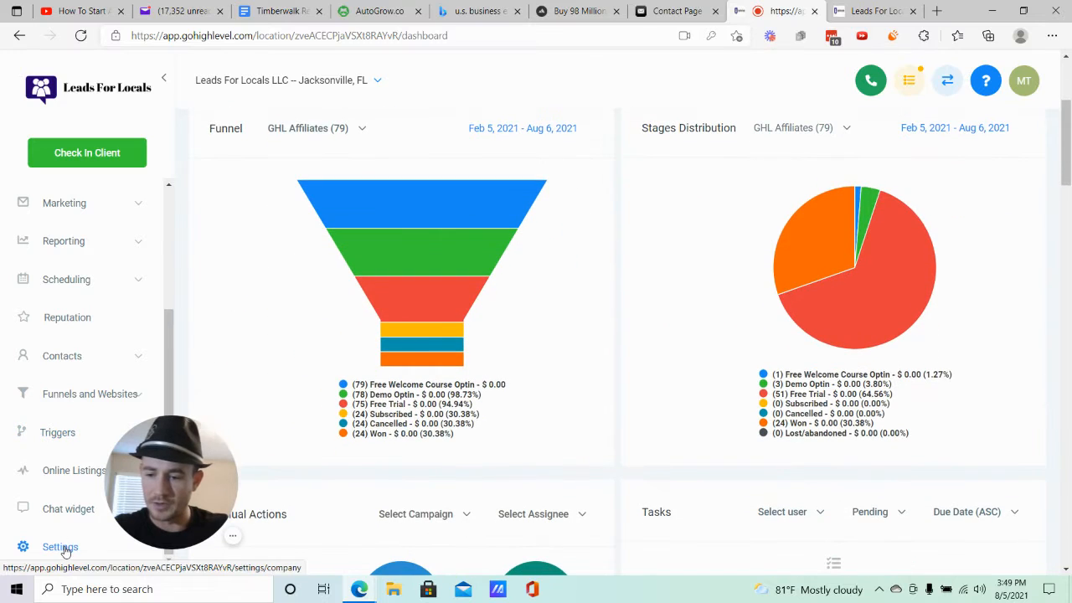
click(62, 547)
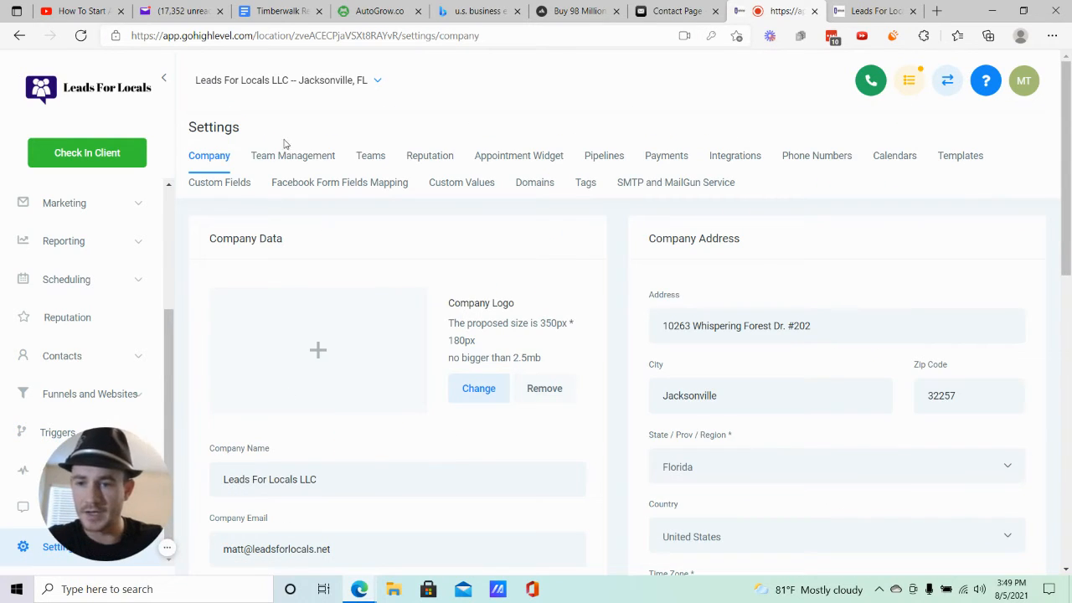
click(238, 185)
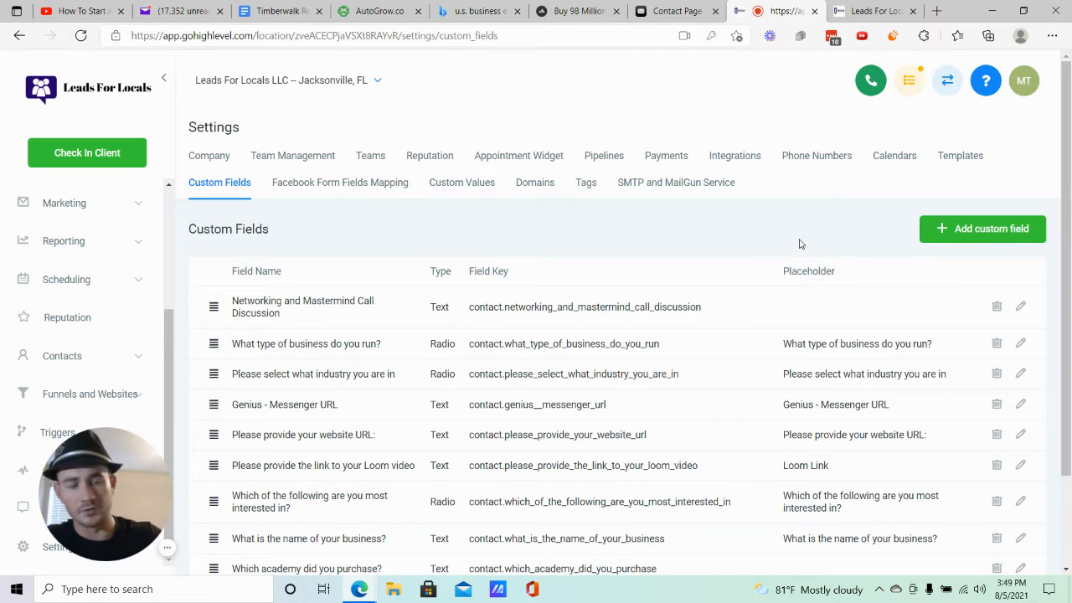
- Begin a new custom field of type Text and cancel it without saving
click(985, 247)
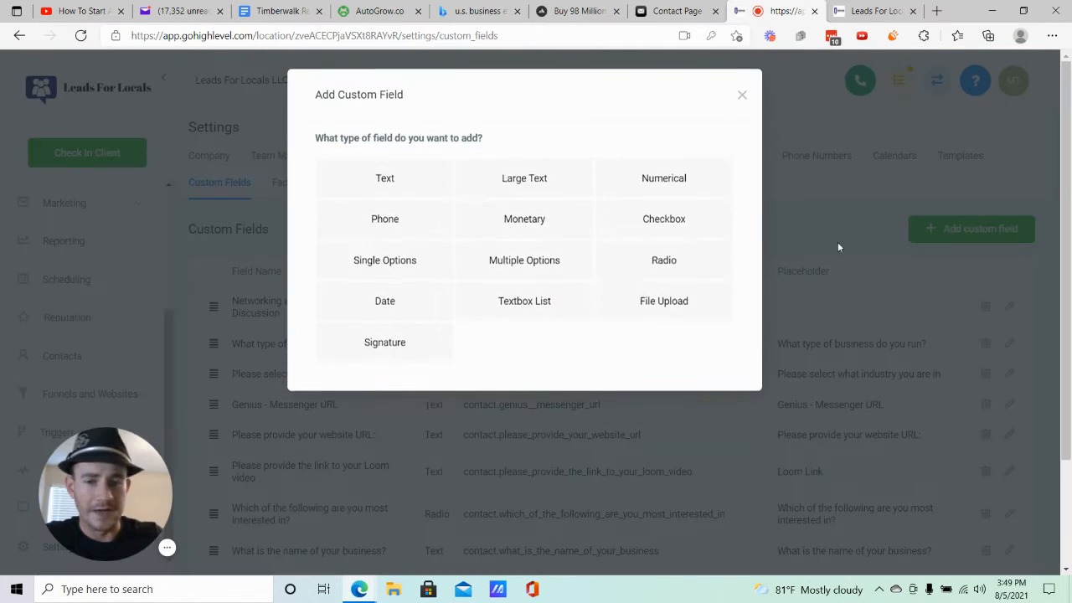
click(406, 178)
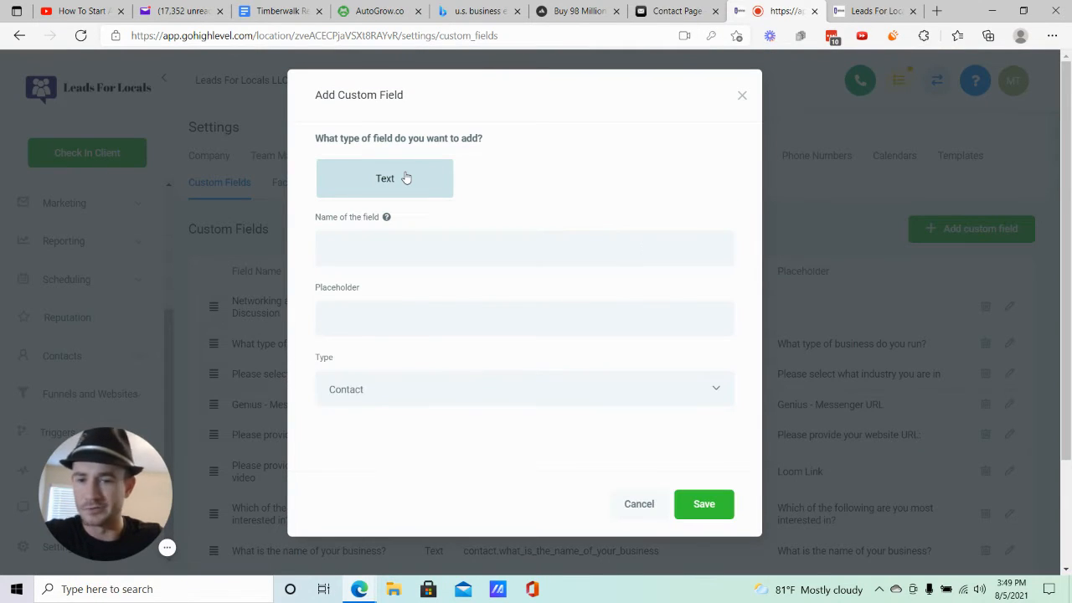
click(353, 248)
click(366, 319)
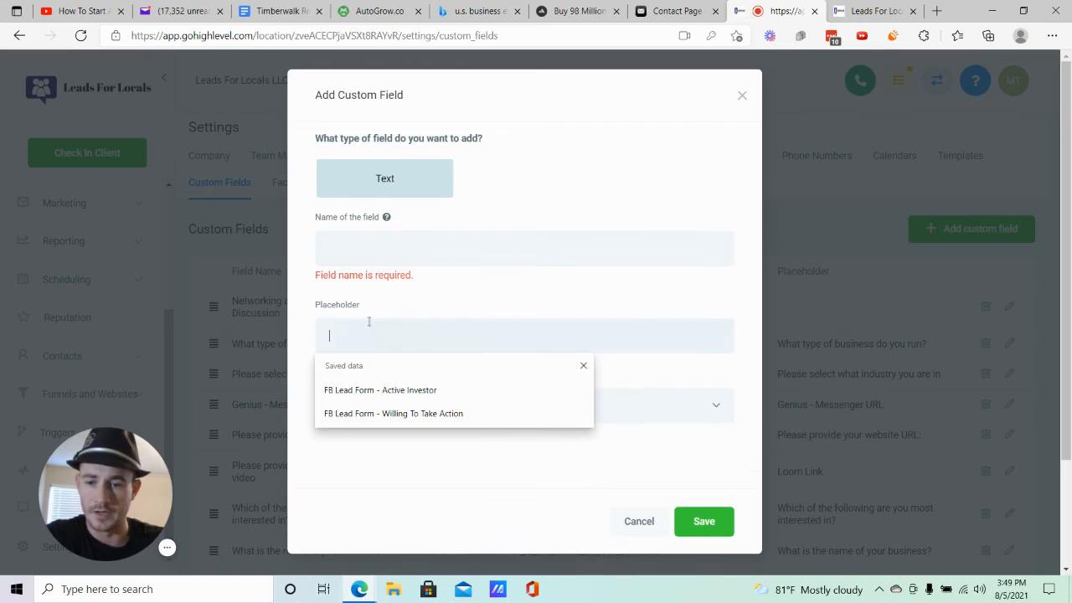
click(639, 522)
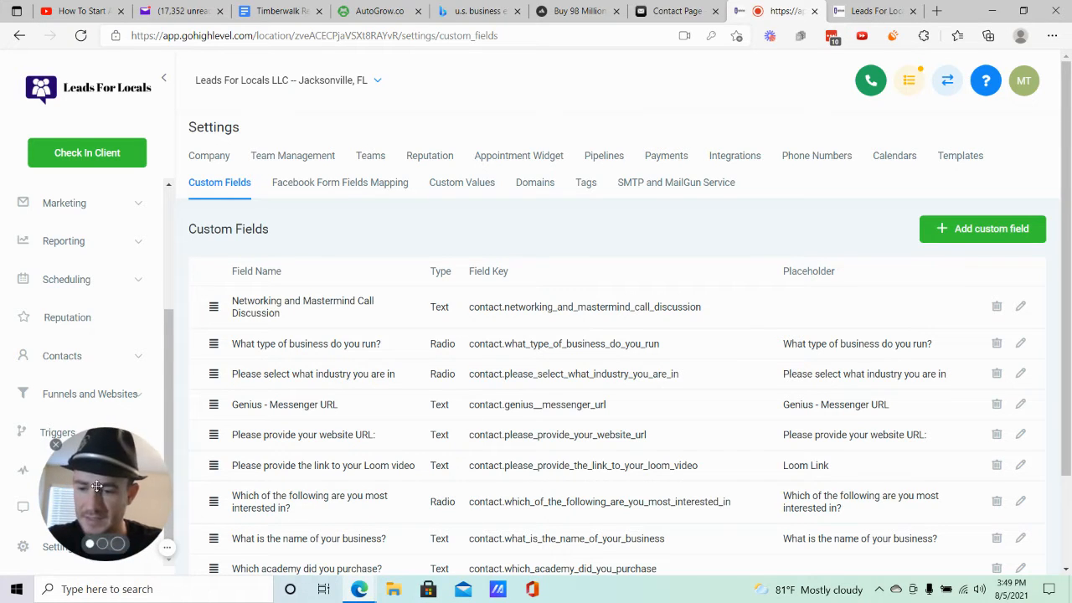
- Open the Contacts / Smart lists page
drag(98, 488, 236, 488)
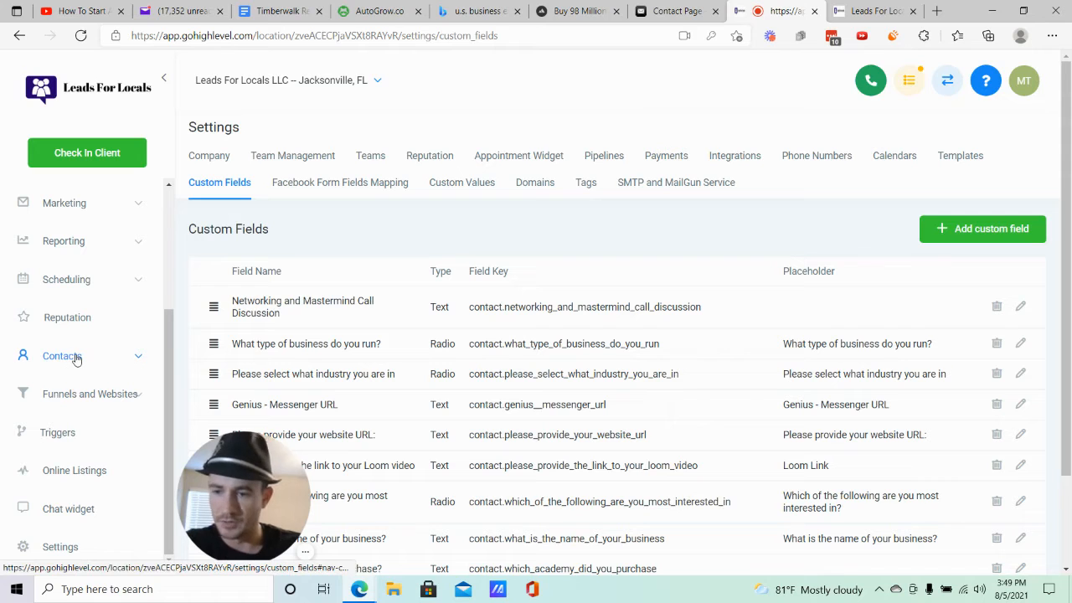
click(75, 358)
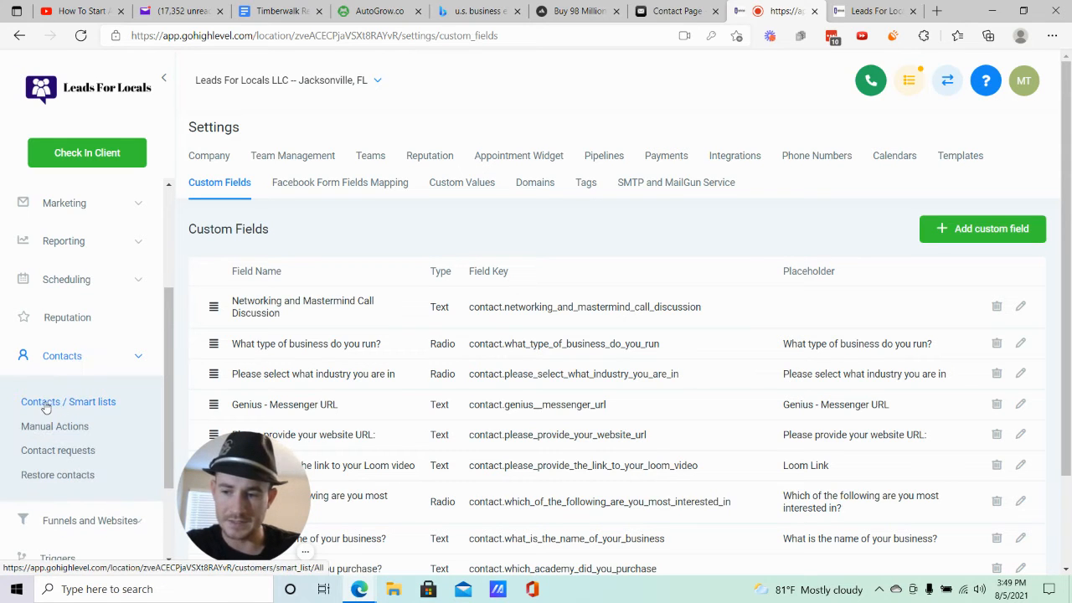
click(88, 404)
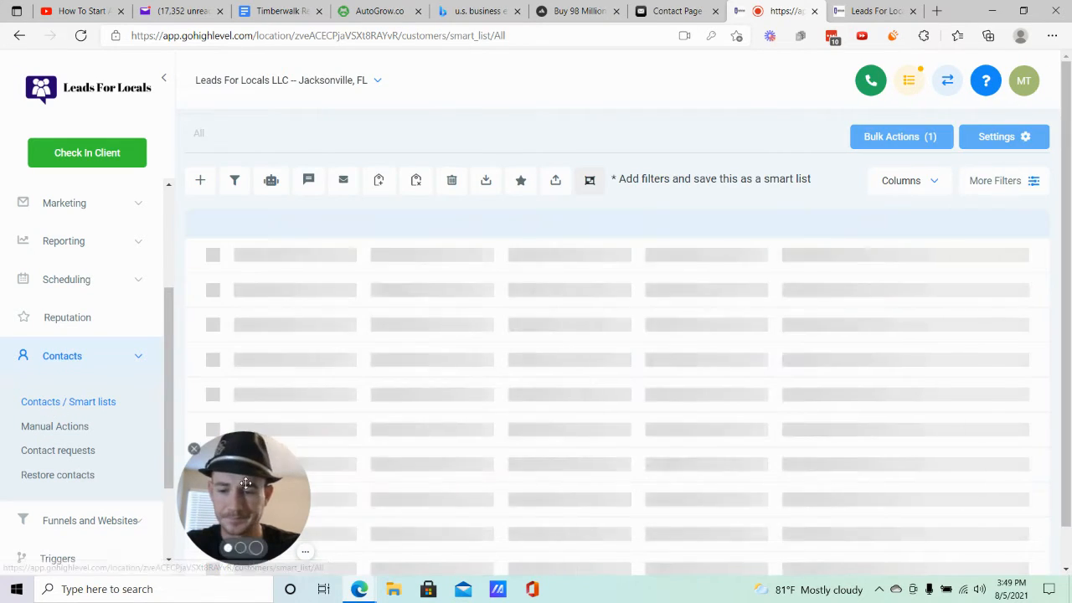
drag(236, 485, 94, 472)
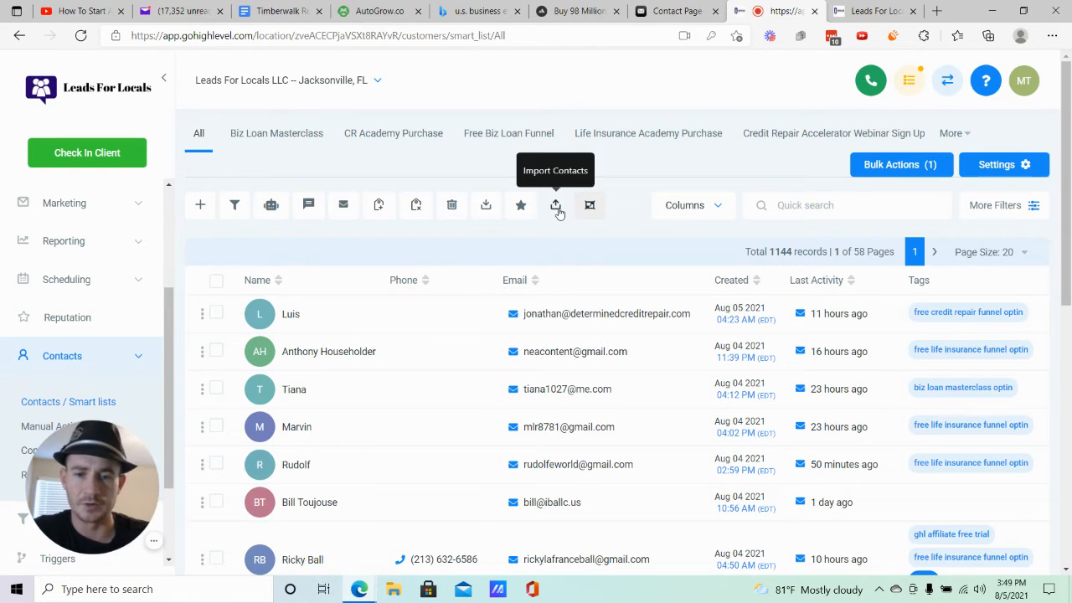
- Start a contact import and upload the "L4L Leads - VII Purchase" CSV file from the Downloads folder
click(553, 206)
click(529, 384)
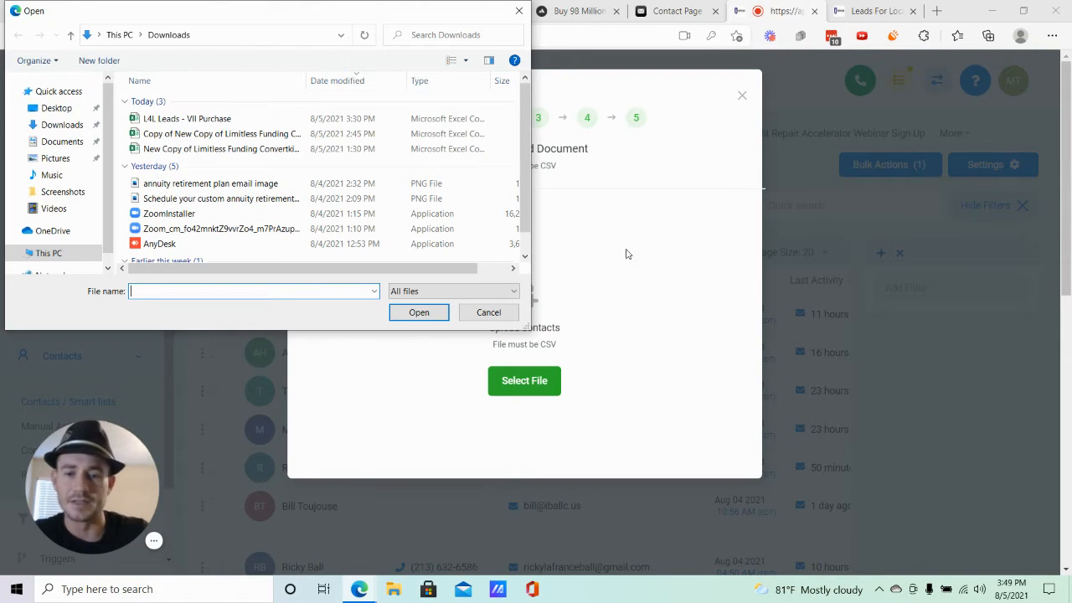
double_click(159, 119)
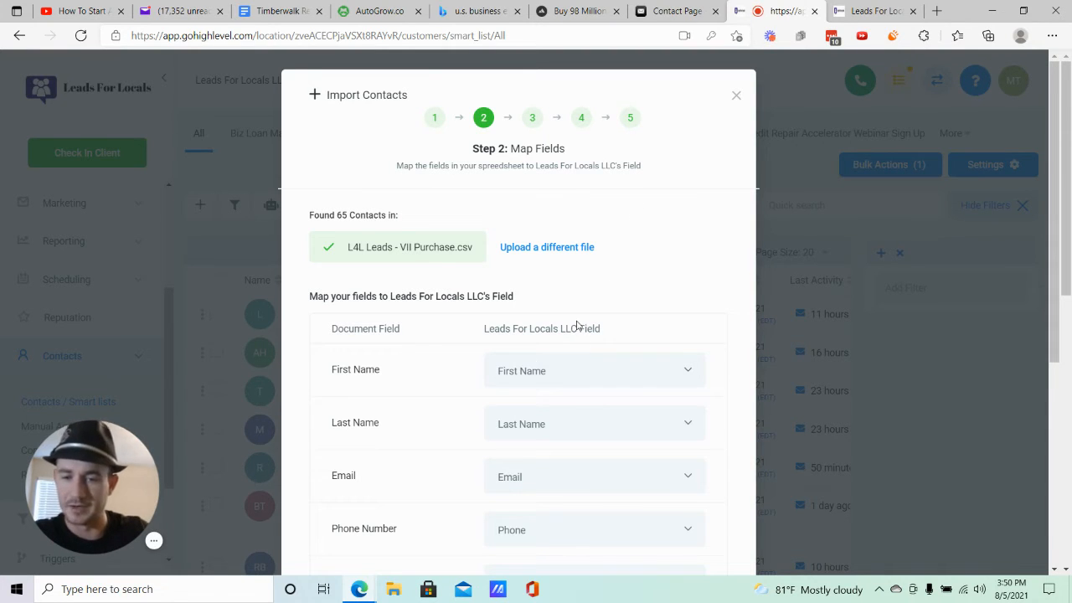
- Review the import's field mappings and map the Created column to the "Describe your business in a few sentences" custom field
scroll(620, 210, down, 1)
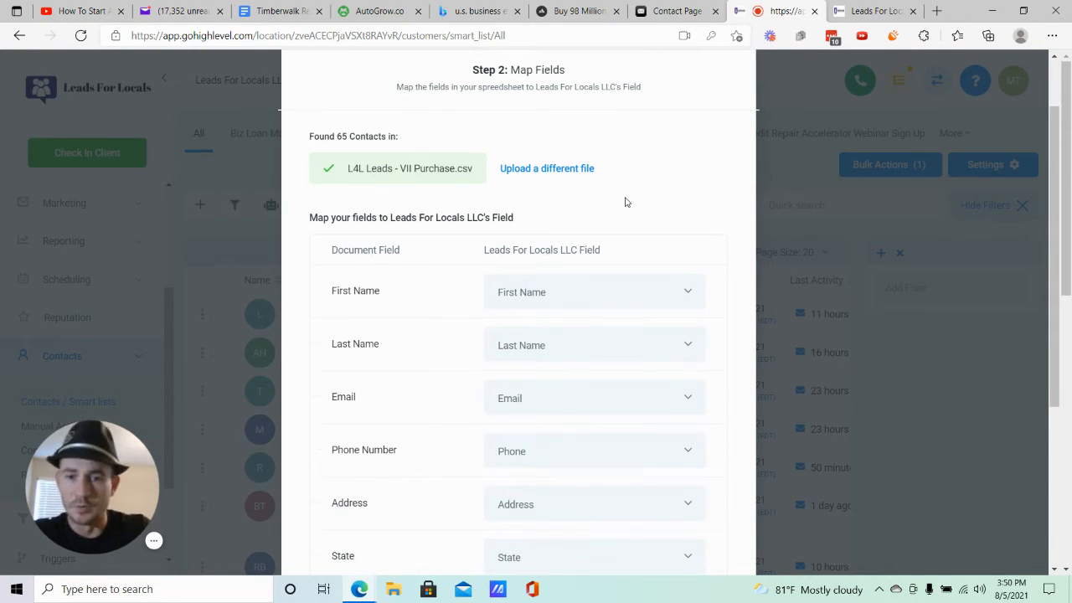
scroll(402, 202, down, 2)
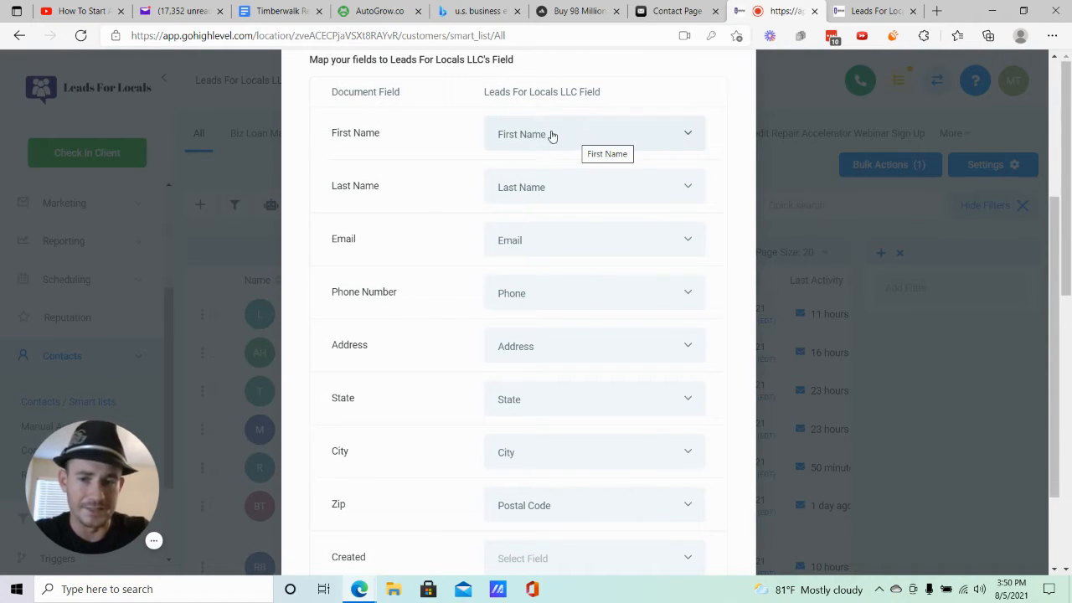
scroll(505, 381, down, 2)
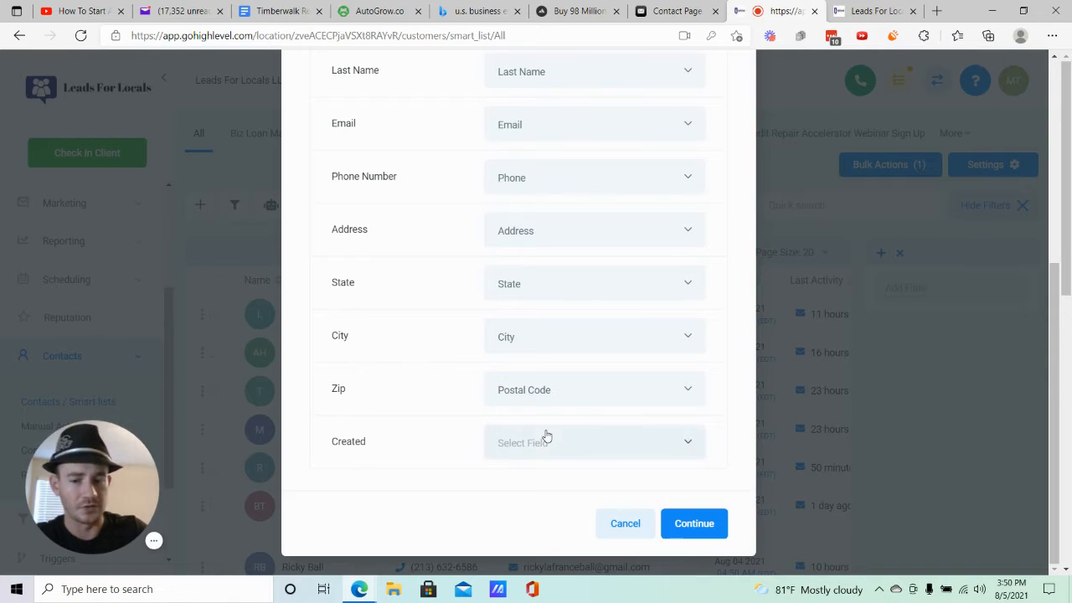
click(564, 449)
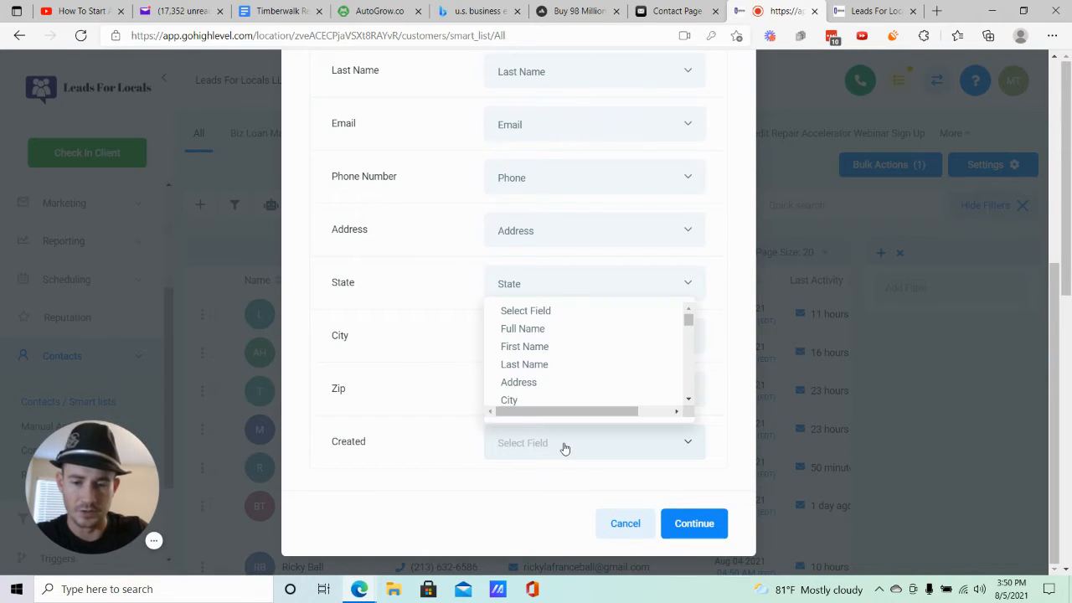
scroll(578, 387, down, 10)
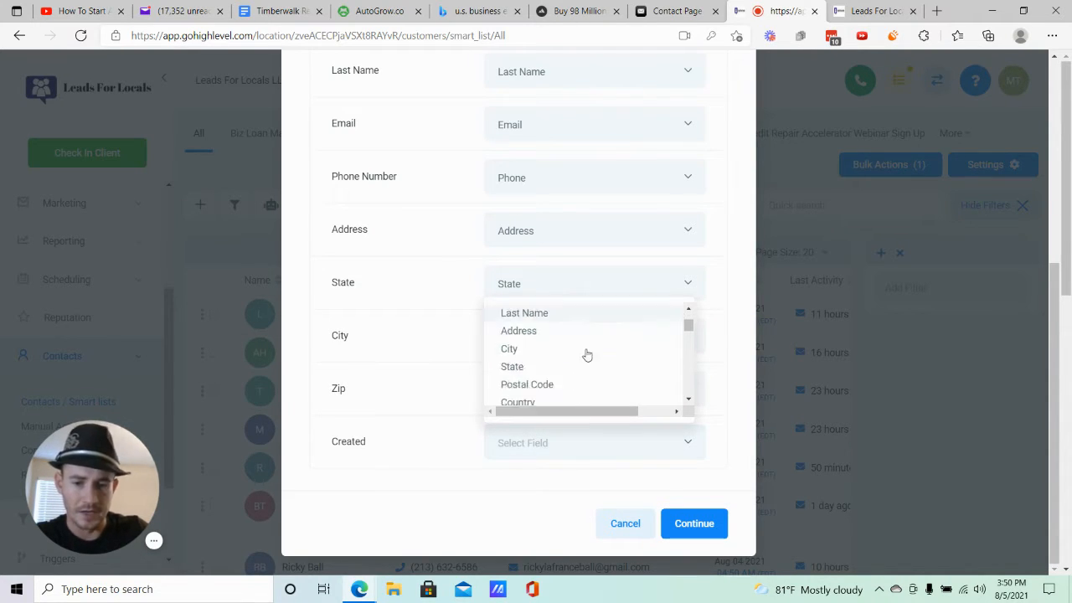
scroll(561, 352, down, 5)
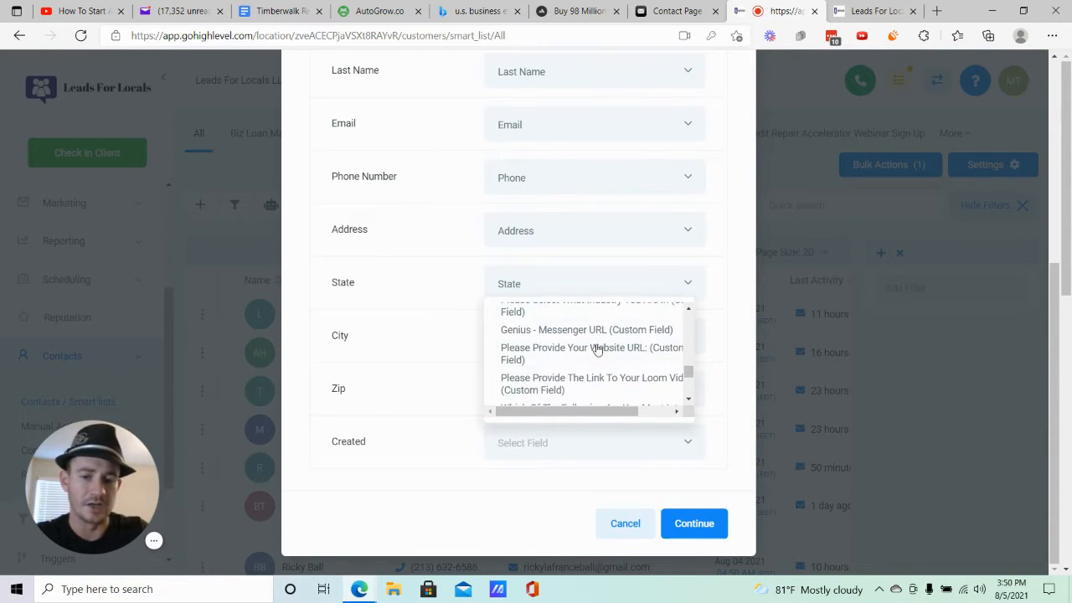
scroll(578, 369, down, 5)
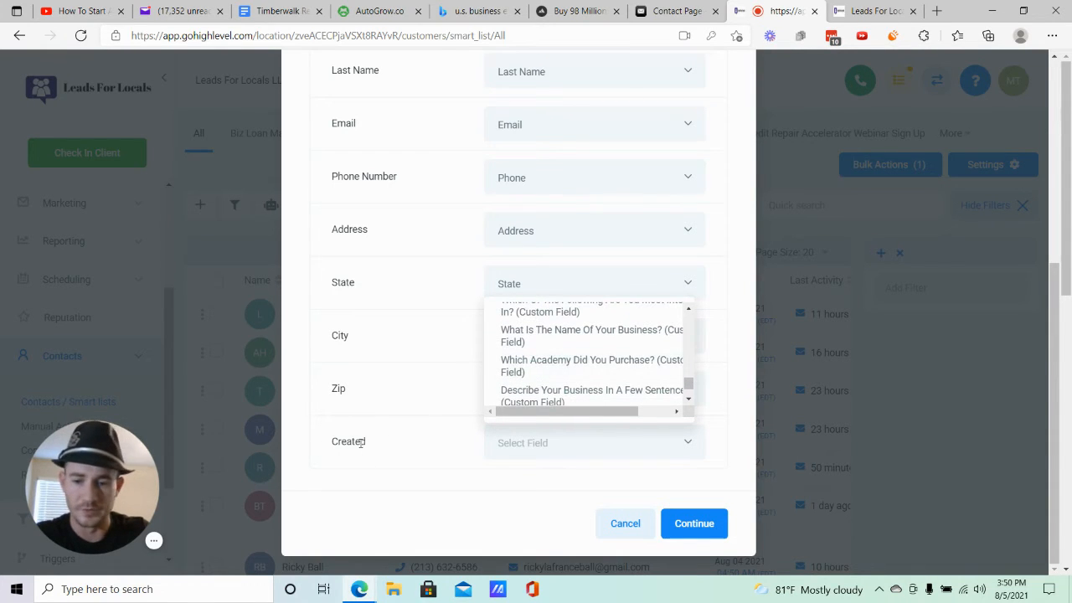
scroll(608, 371, down, 1)
click(551, 372)
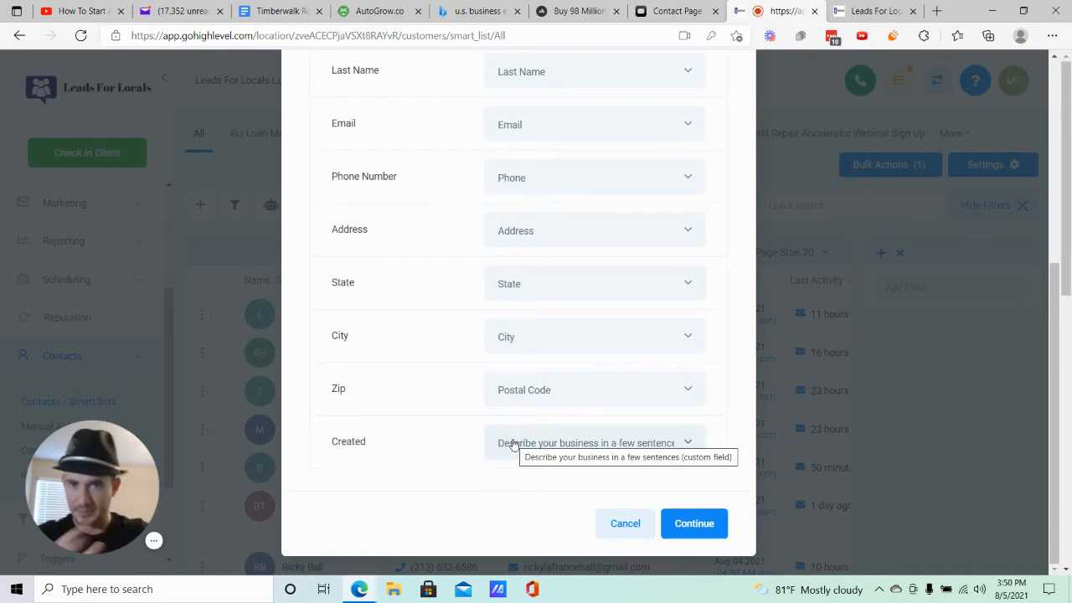
- Accept the field mappings and their preview, and cancel the import at the duplicate strategy stage
click(702, 524)
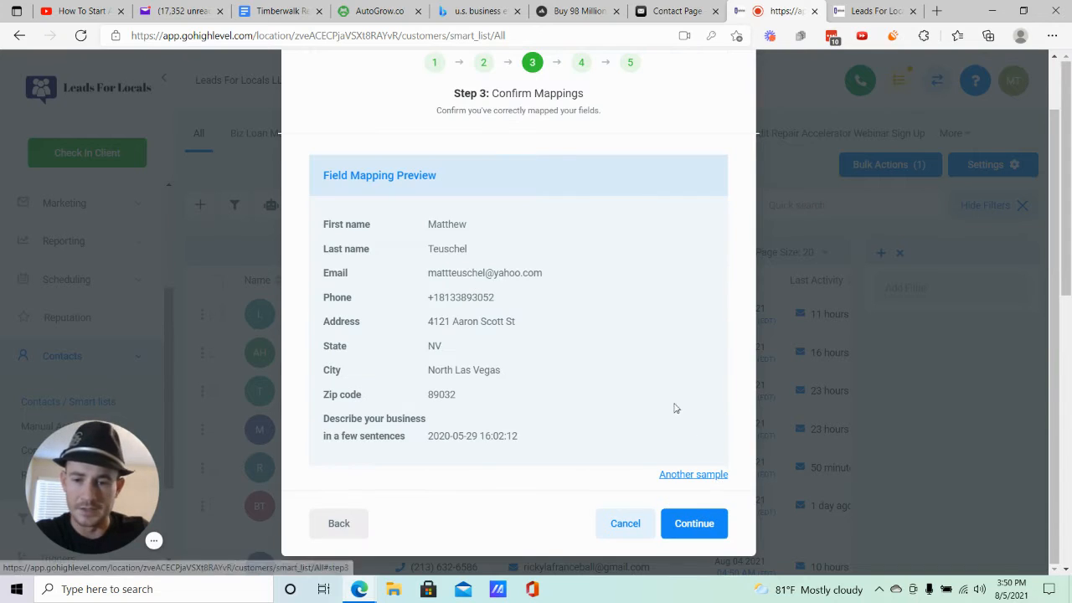
click(695, 524)
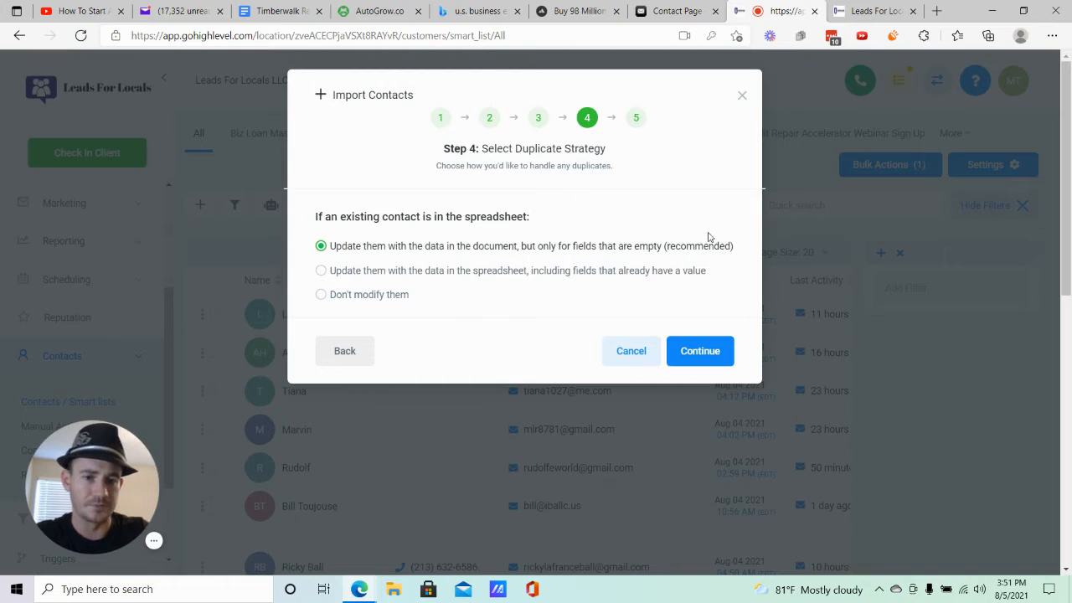
click(639, 354)
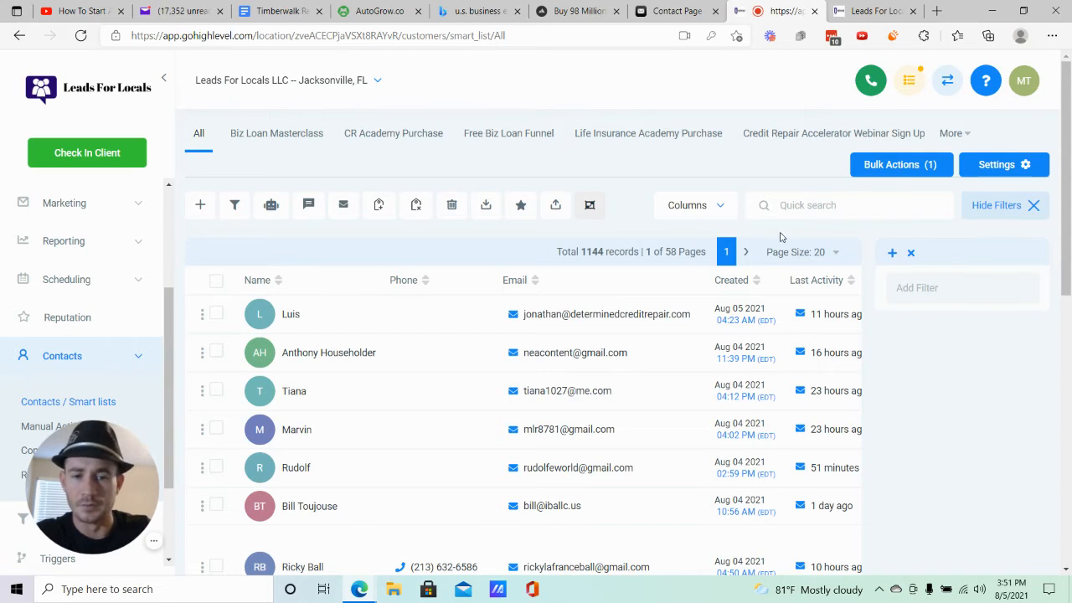
- Select all contact records across all pages of the list
click(216, 280)
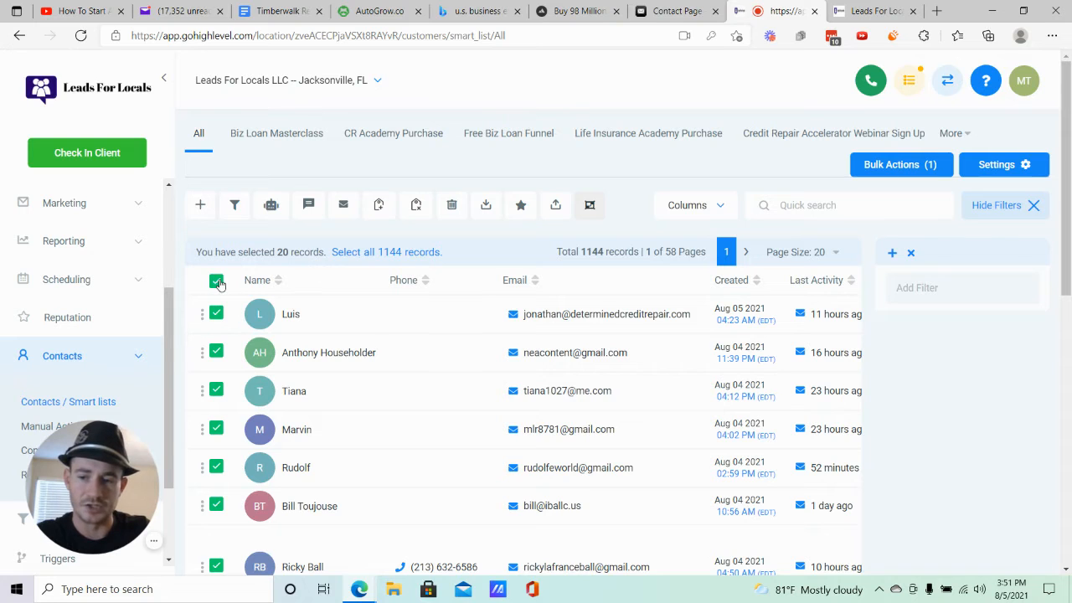
click(376, 254)
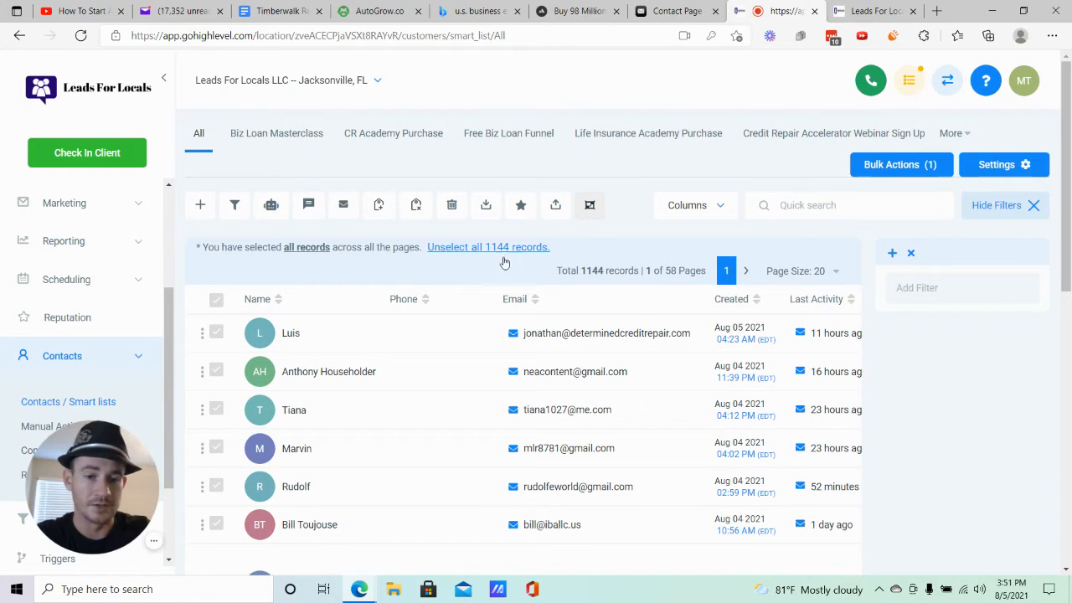
- Try naming a new smart list "Test" and close the dialog without saving
click(893, 253)
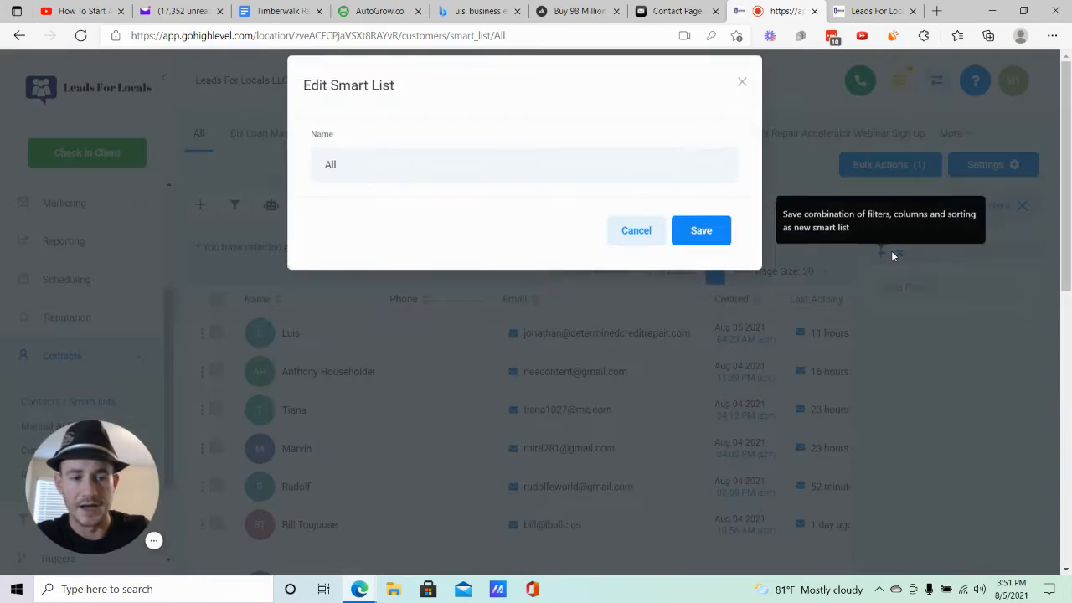
double_click(415, 183)
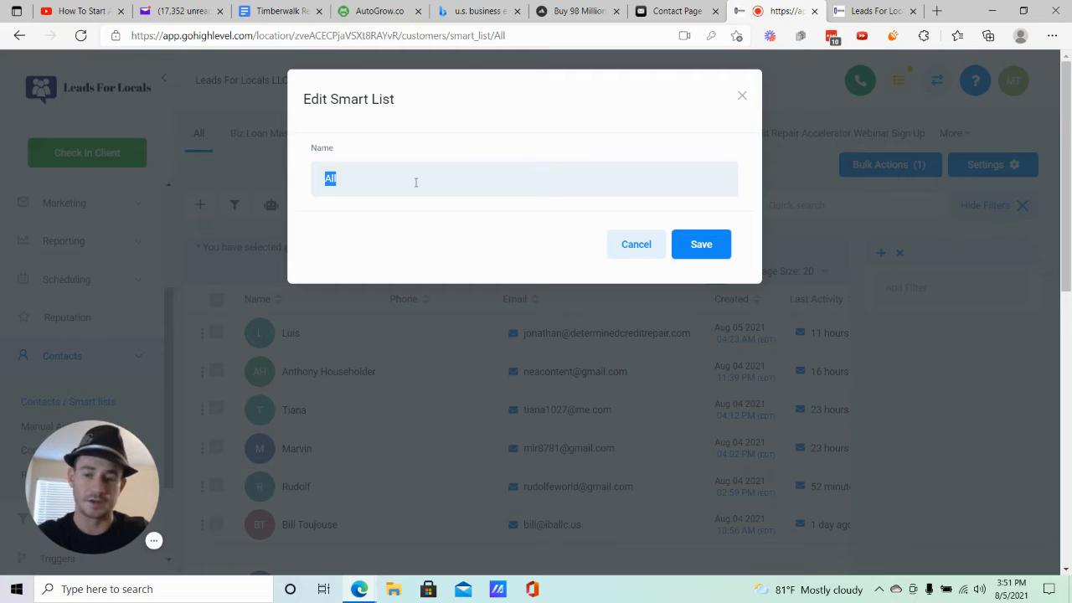
text(Test)
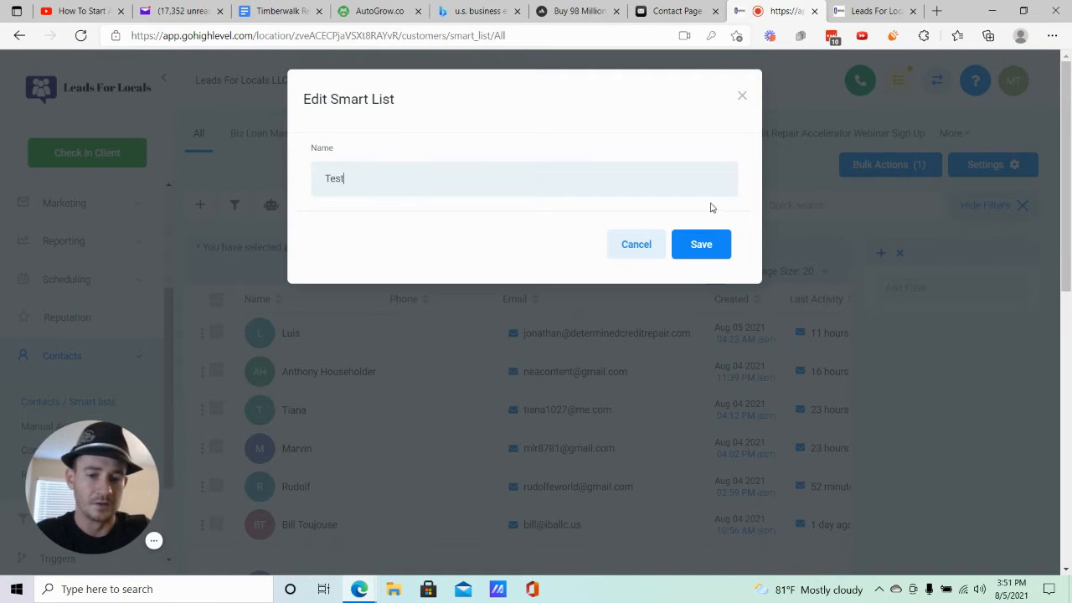
click(741, 98)
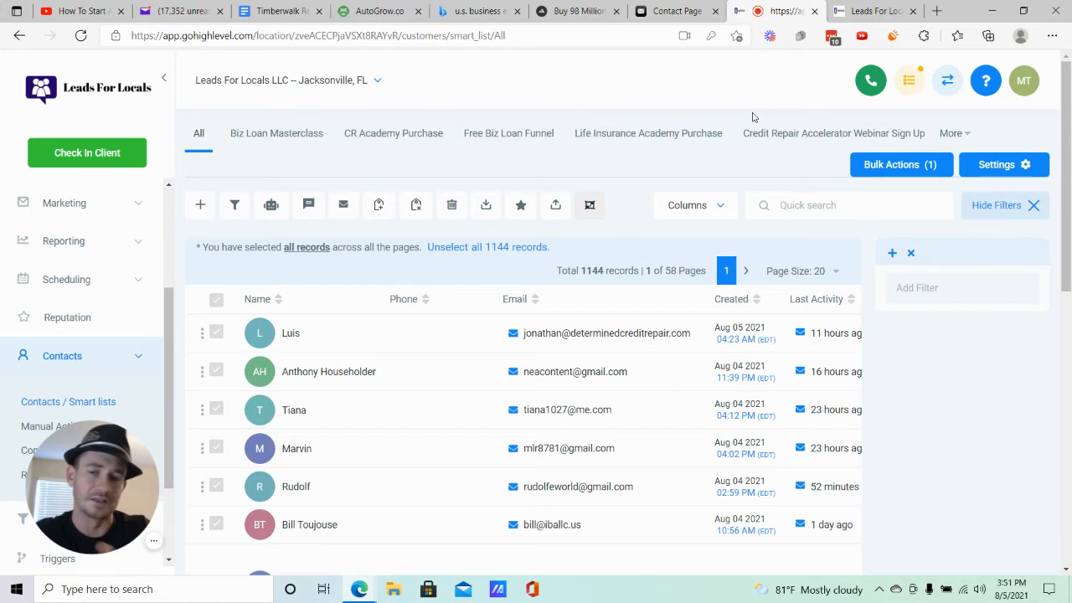
- View the Life Insurance Academy Purchase and Free Biz Loan Funnel smart lists
click(634, 137)
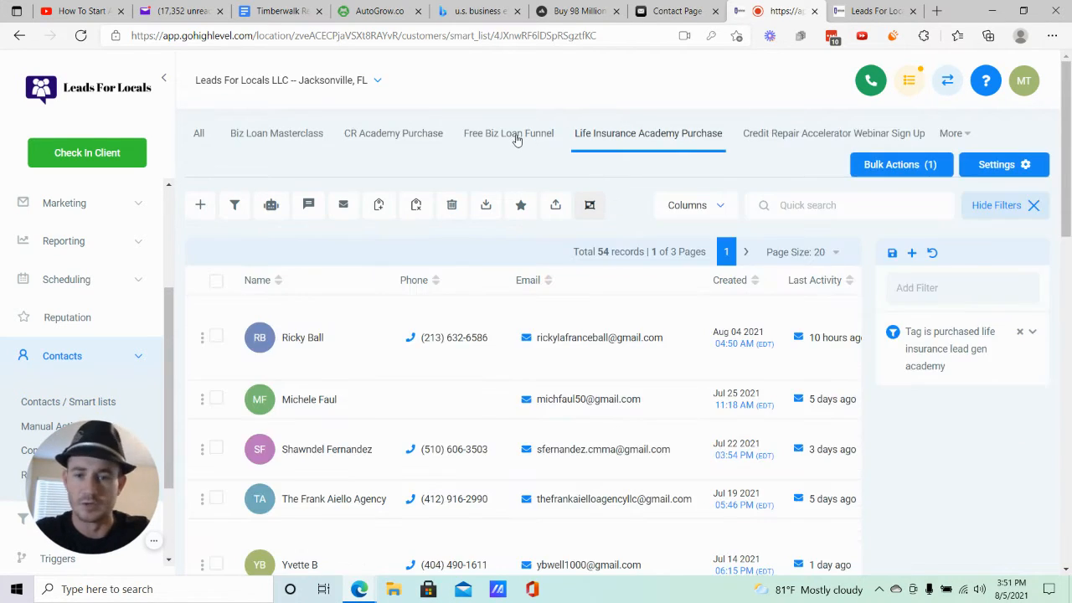
click(516, 137)
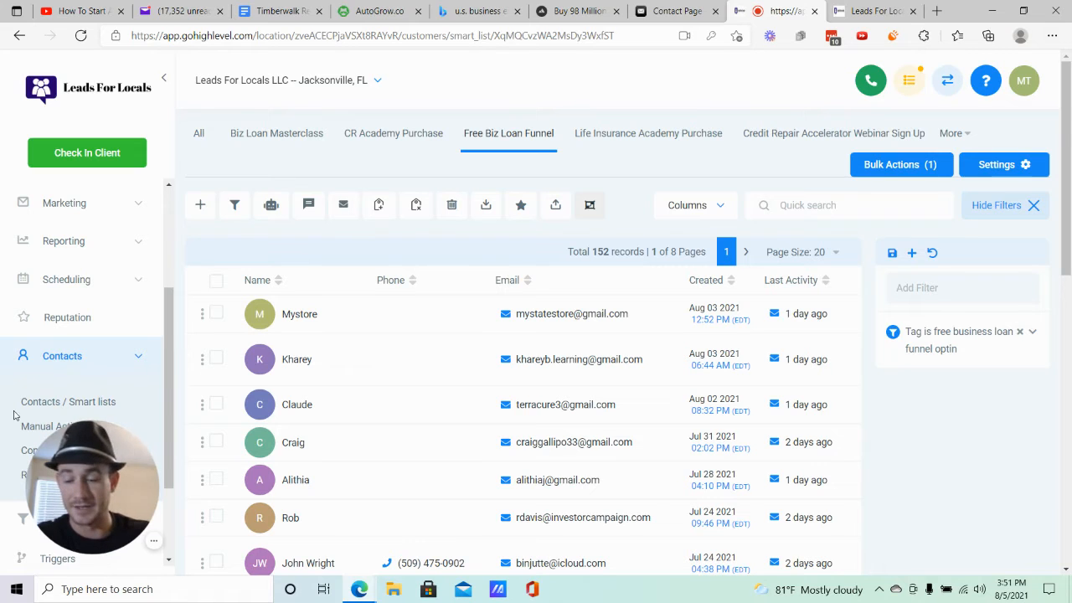
- Open the list of all marketing emails
click(109, 372)
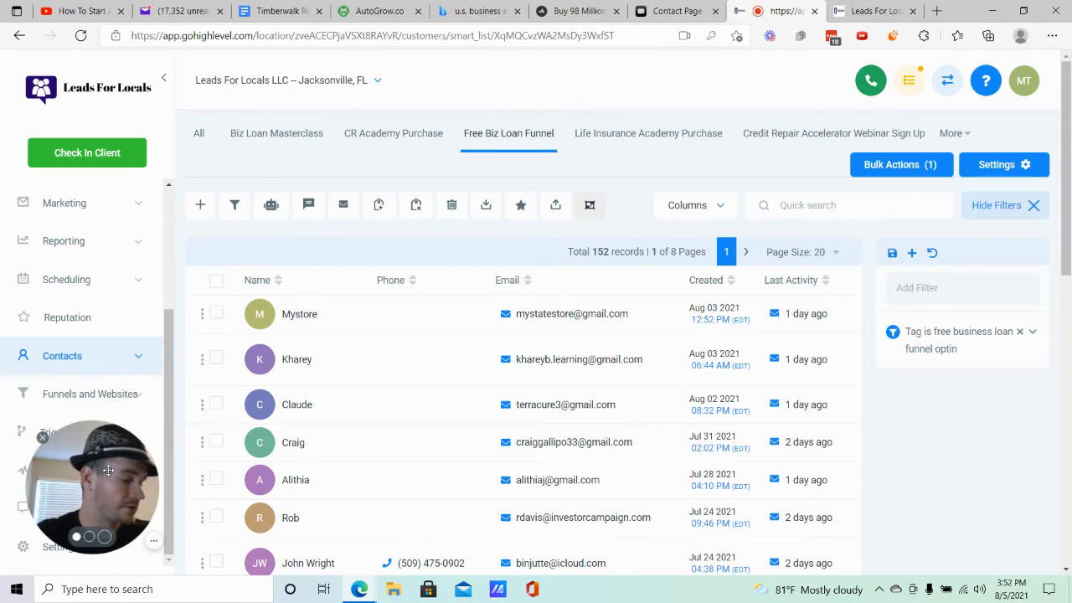
drag(109, 471, 199, 460)
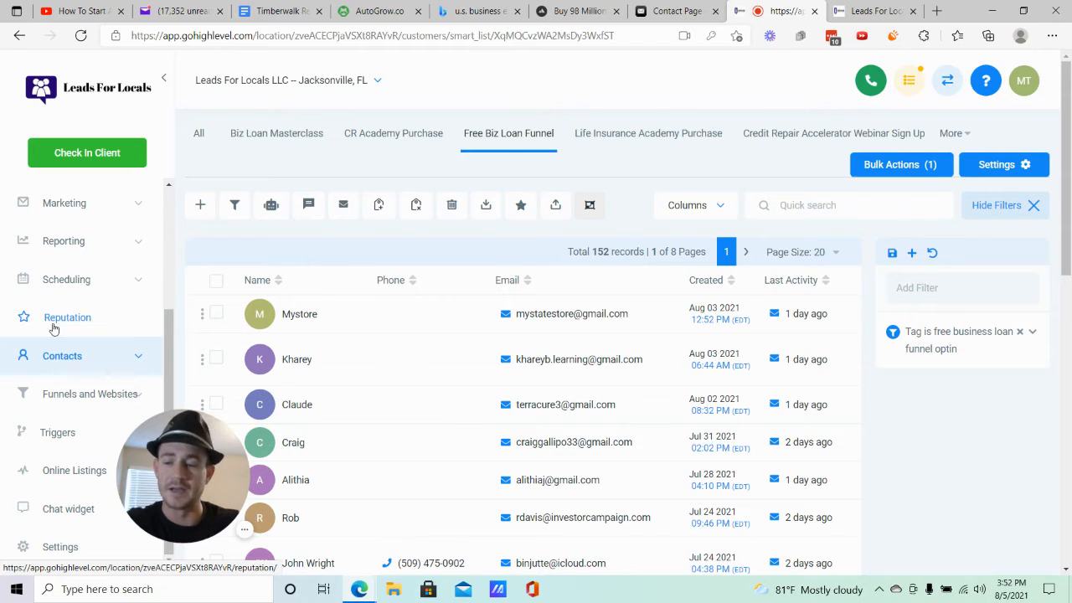
scroll(76, 356, down, 1)
scroll(72, 347, up, 1)
scroll(67, 322, up, 2)
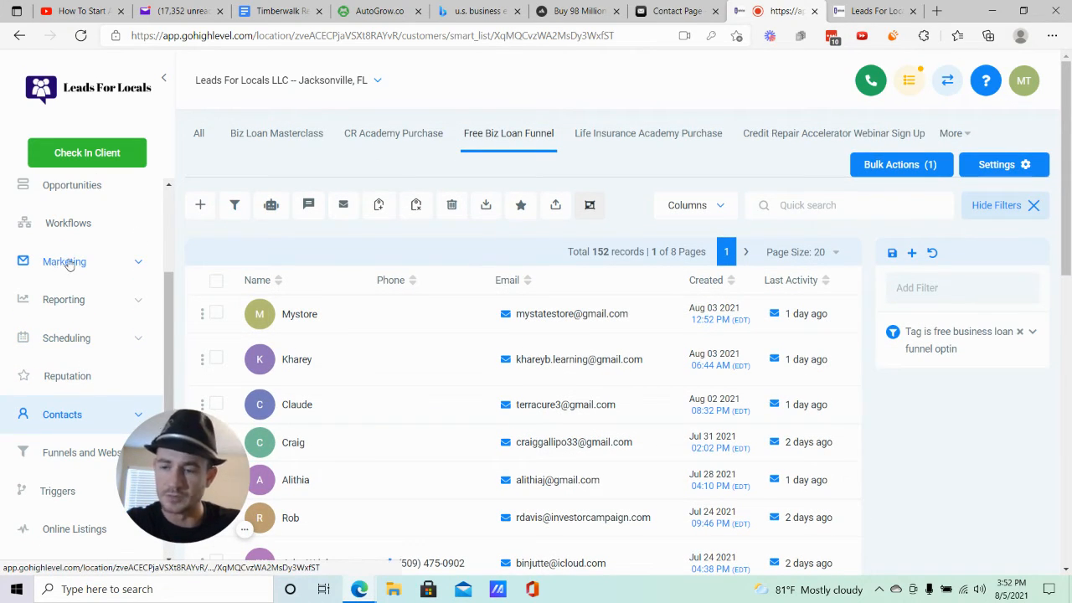
click(65, 263)
click(35, 332)
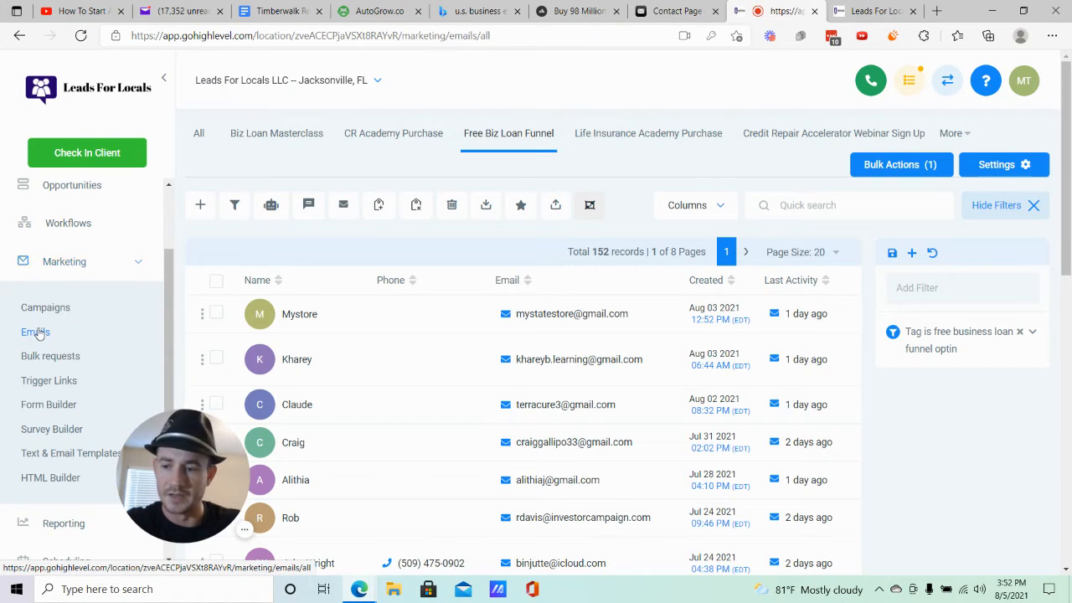
drag(187, 461, 90, 463)
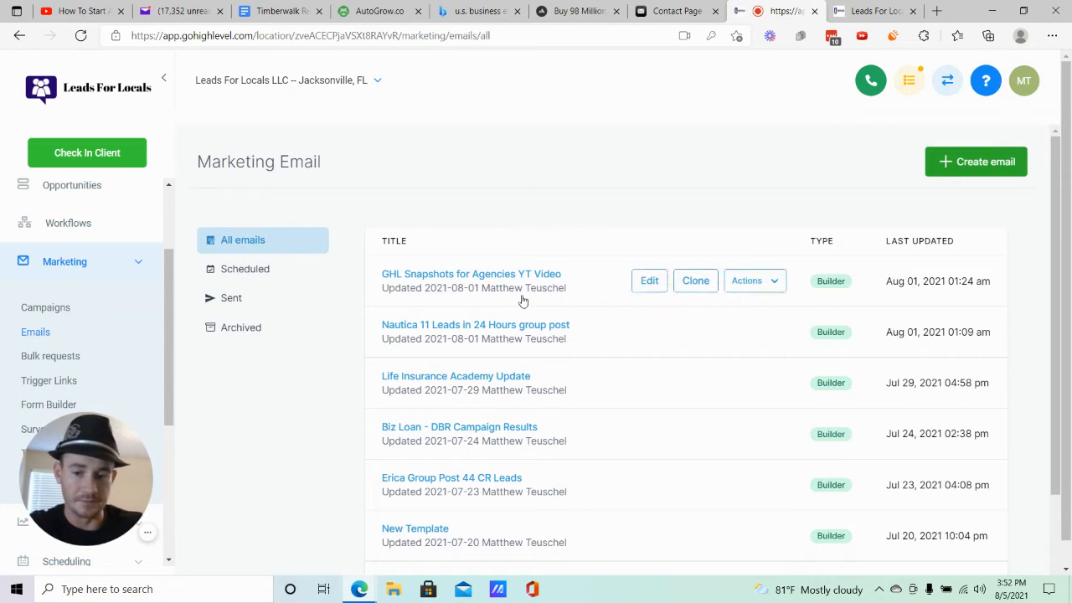
- Open the "Biz Loan - DBR Campaign Results" email, examine its layout from banner to footer, and exit the builder
click(469, 430)
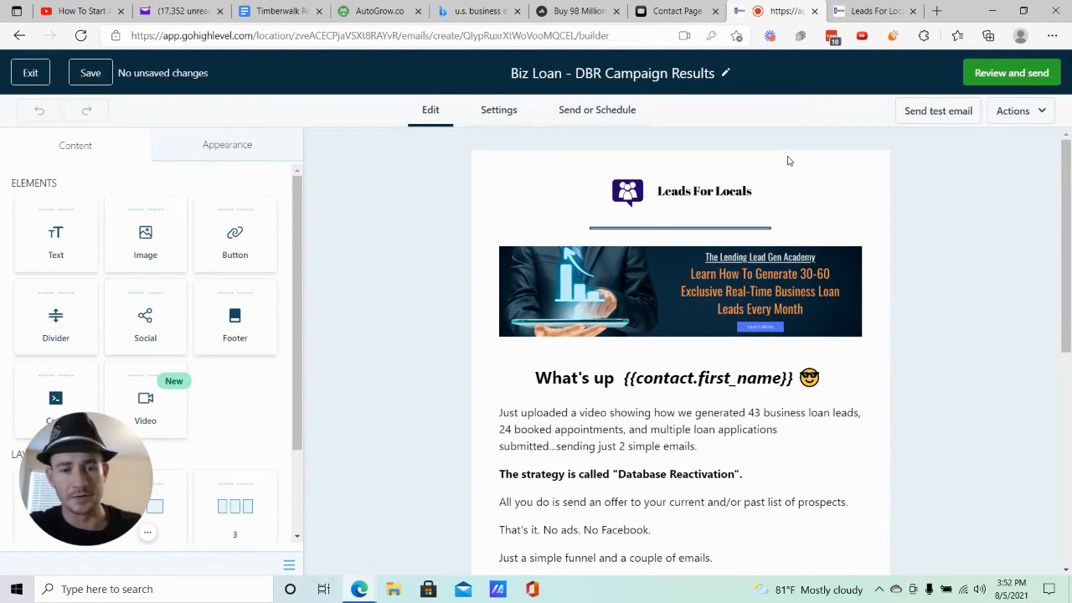
scroll(857, 208, down, 5)
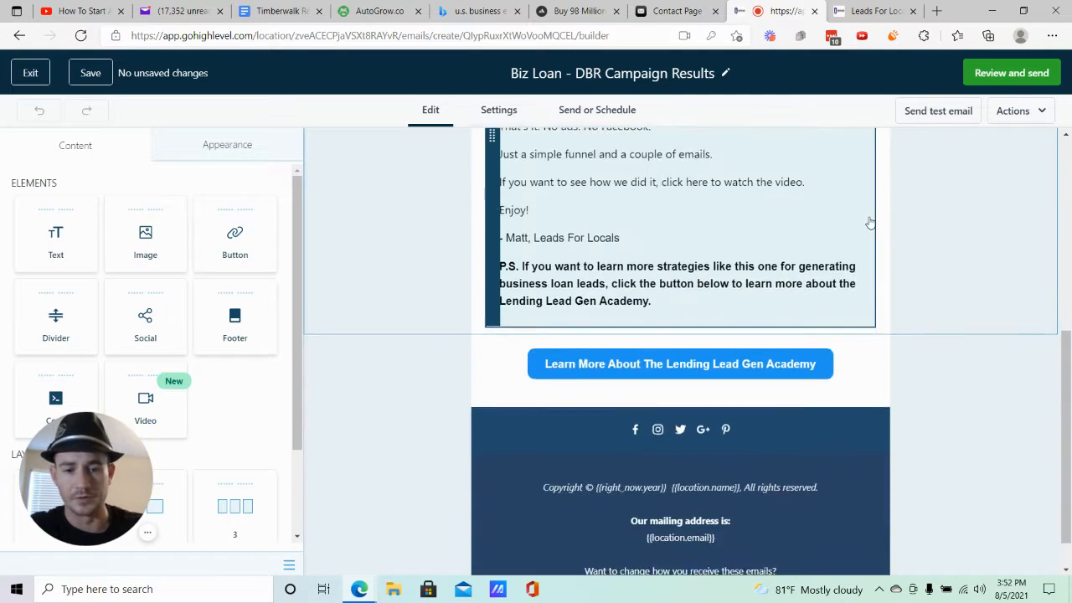
scroll(870, 223, up, 5)
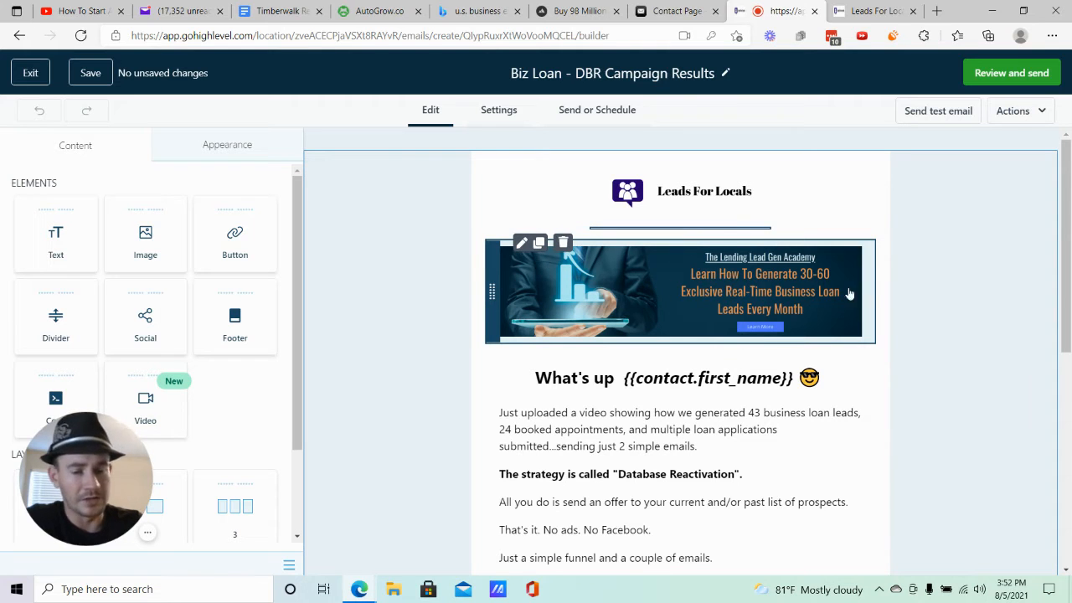
scroll(871, 290, down, 4)
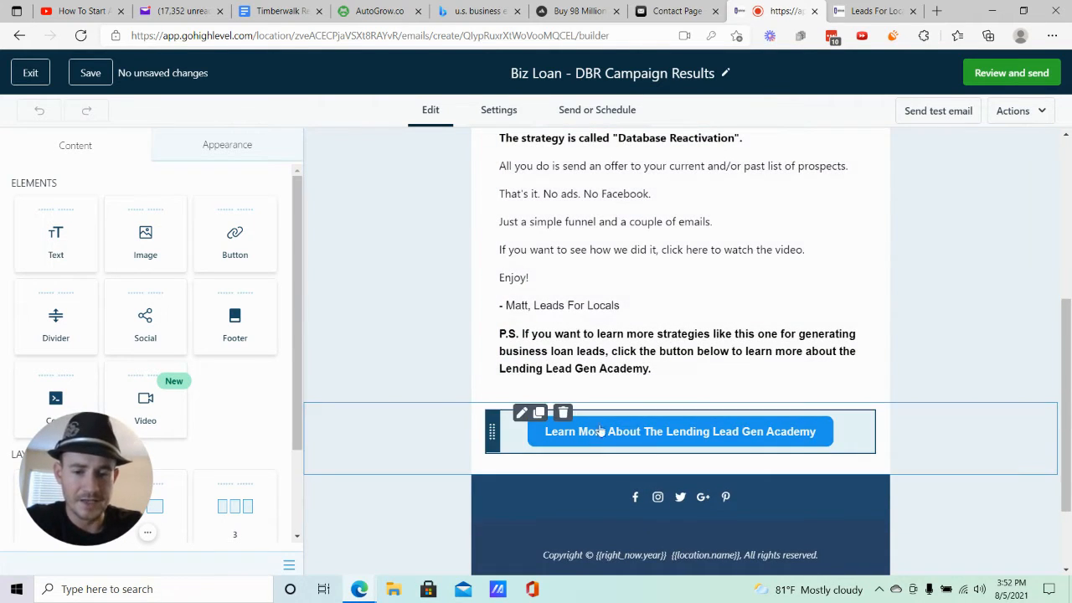
scroll(690, 436, down, 2)
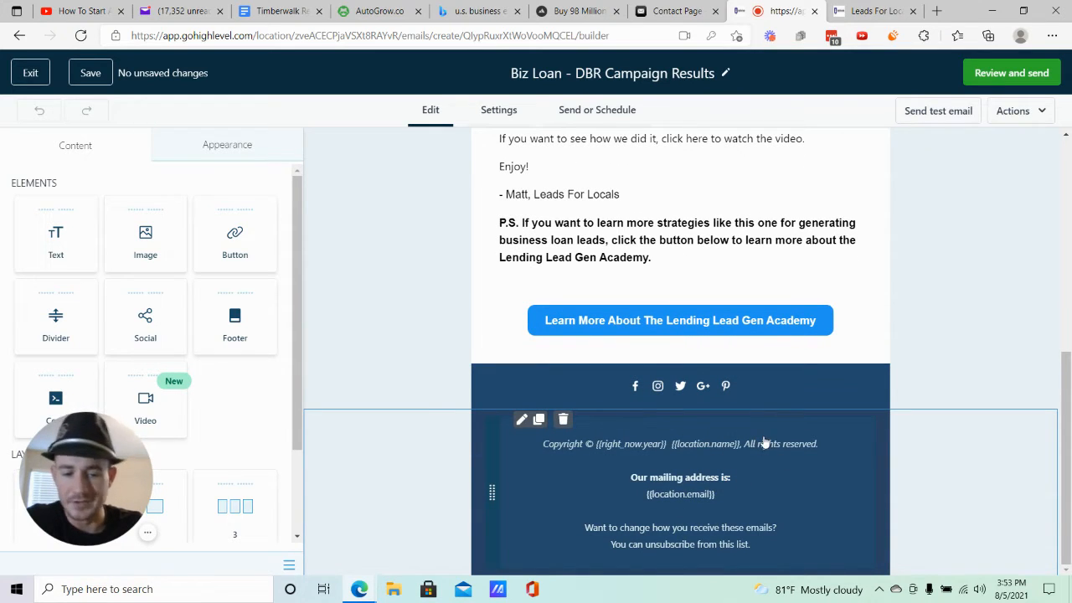
scroll(764, 444, up, 1)
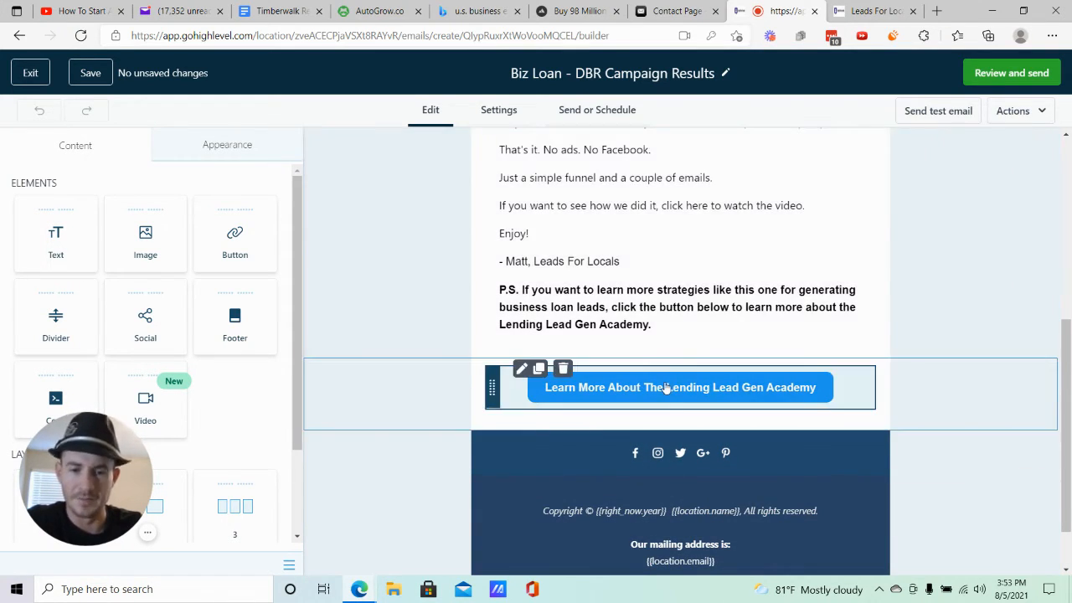
scroll(662, 335, up, 1)
scroll(662, 335, up, 5)
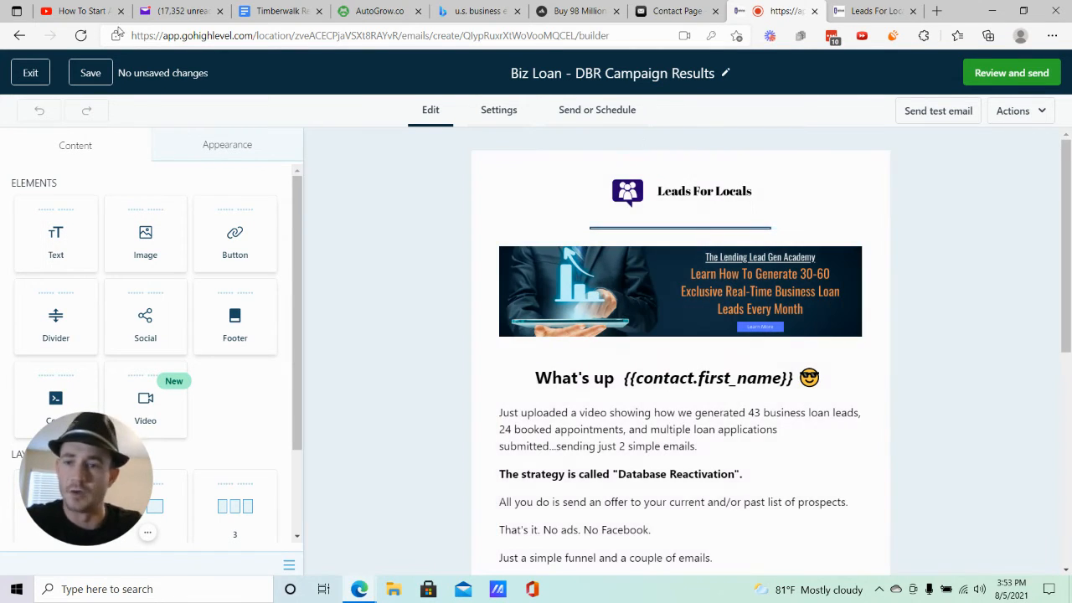
click(30, 73)
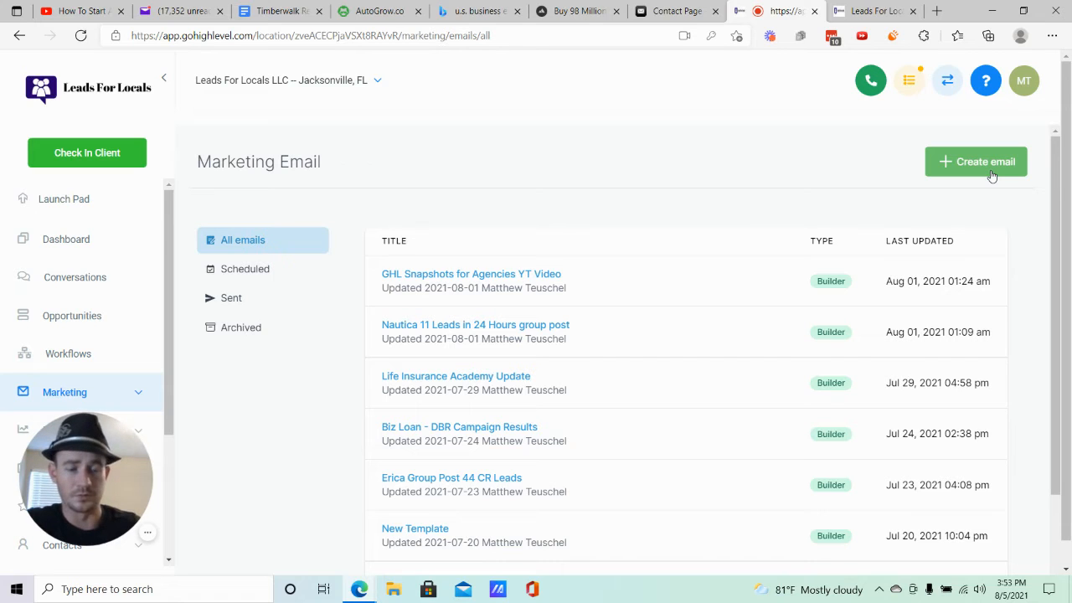
- Create a new marketing email from the Simple template
click(982, 162)
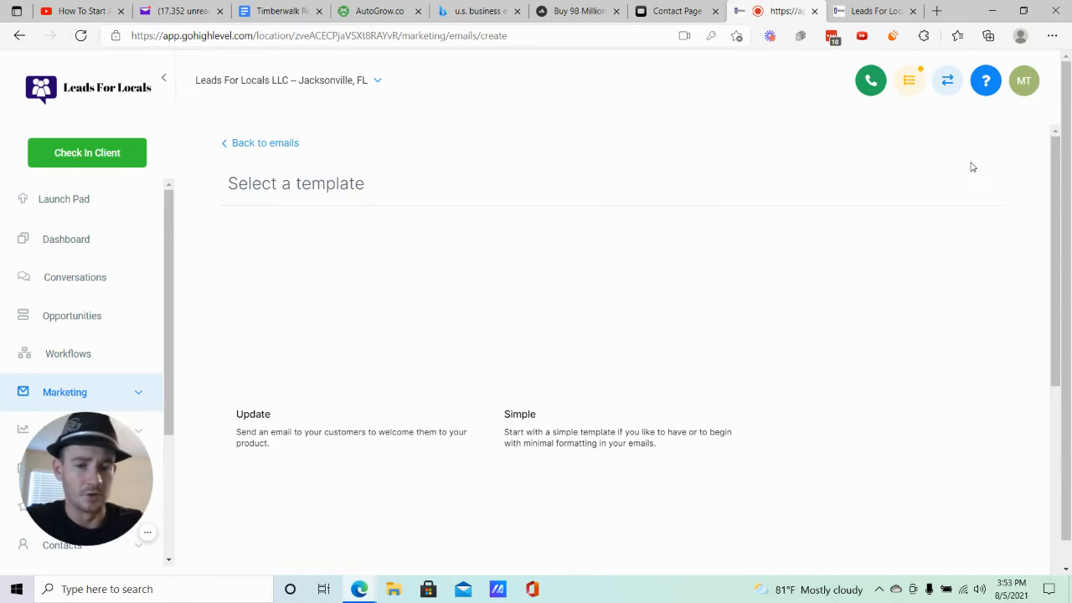
scroll(900, 237, down, 3)
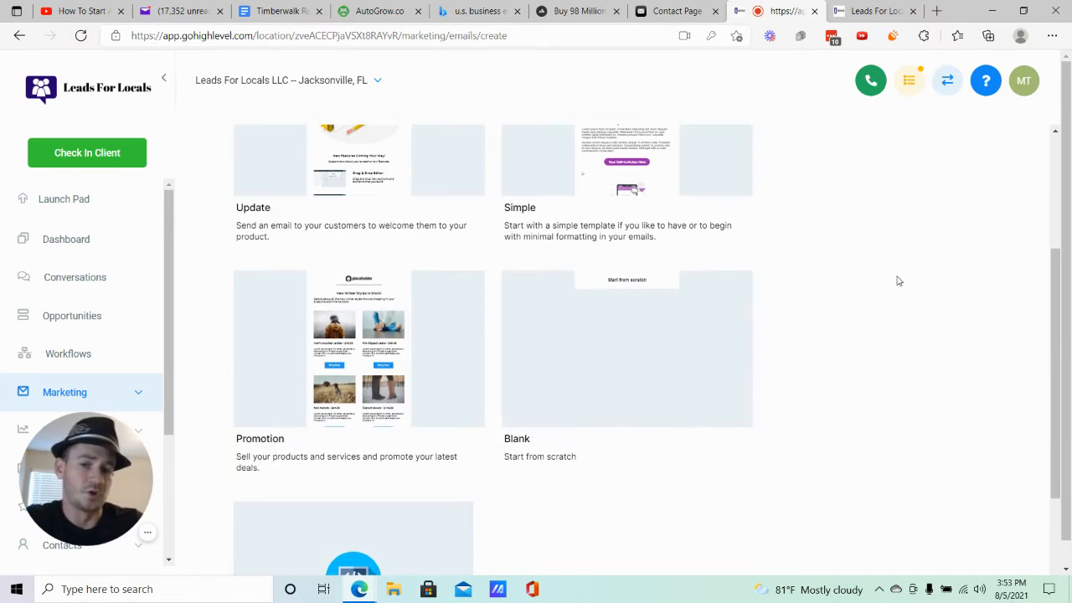
scroll(466, 311, up, 1)
scroll(586, 314, up, 2)
scroll(712, 311, down, 1)
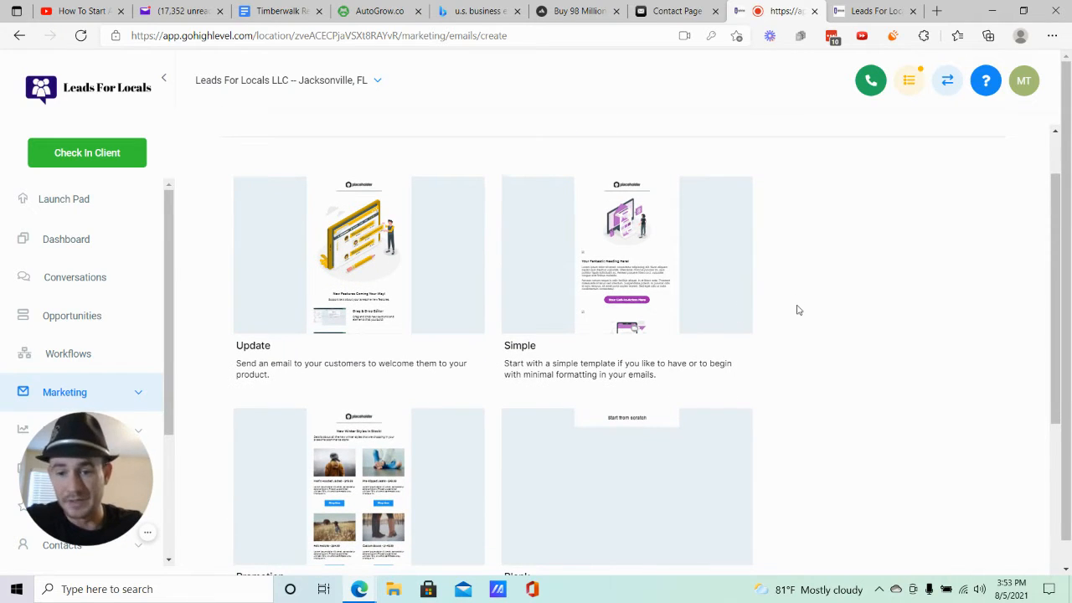
scroll(836, 302, down, 3)
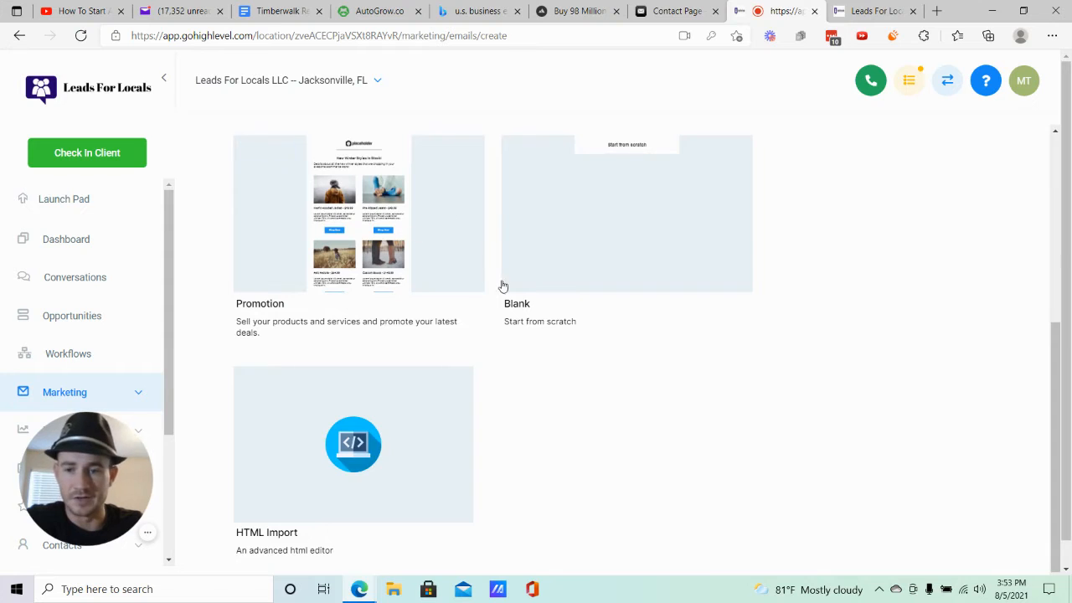
scroll(502, 284, up, 2)
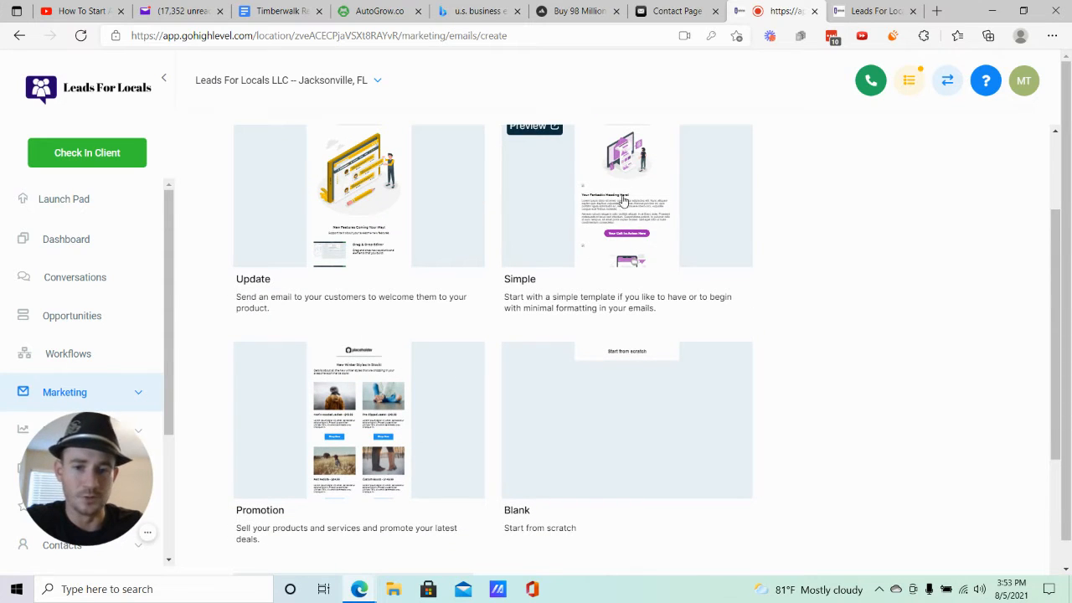
scroll(828, 294, down, 2)
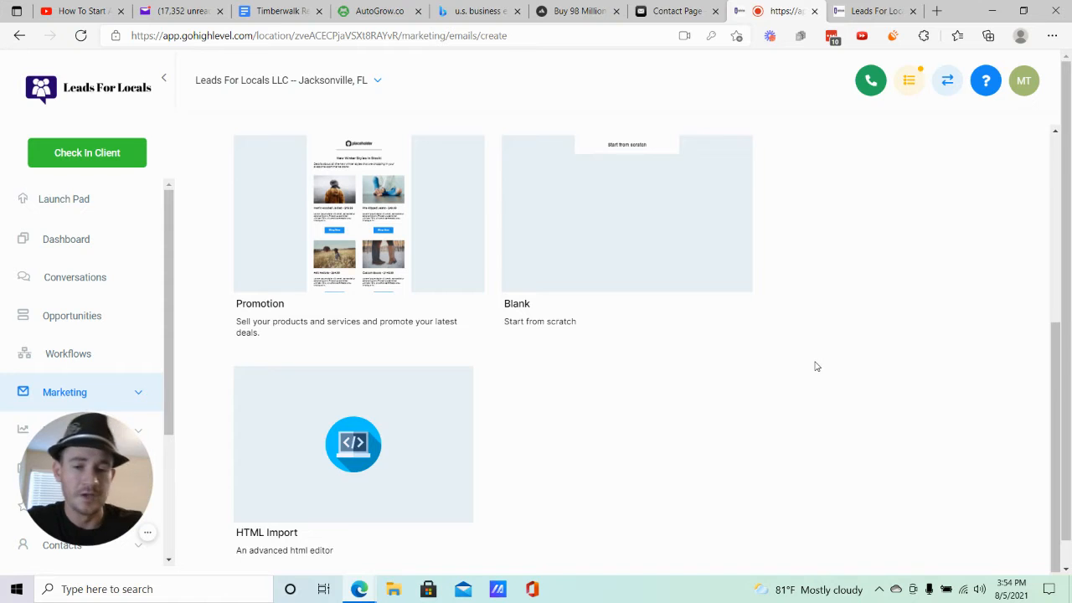
scroll(883, 399, up, 2)
scroll(883, 400, up, 3)
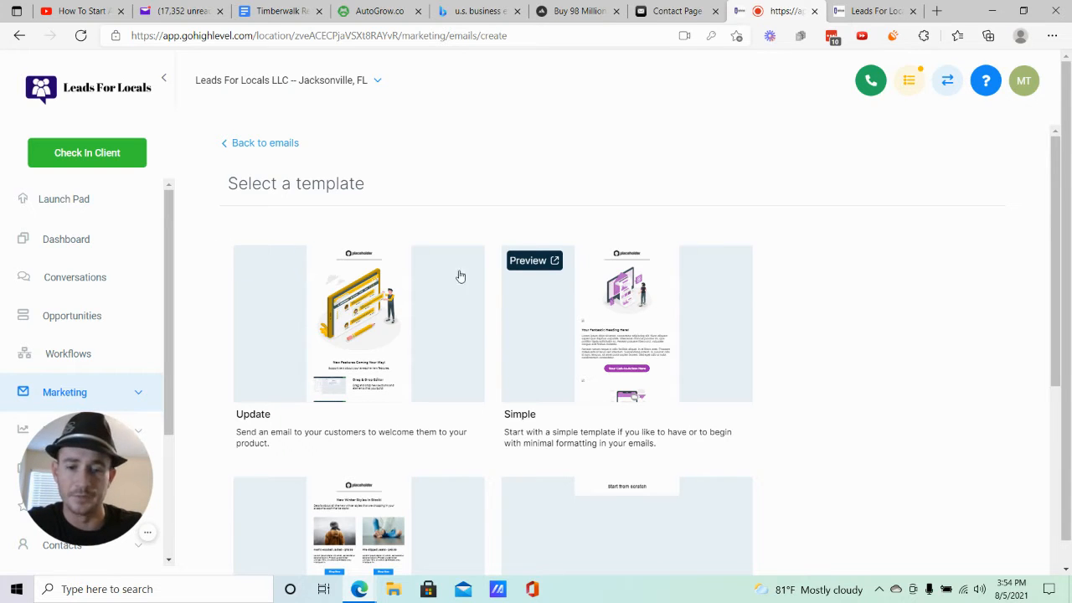
click(606, 305)
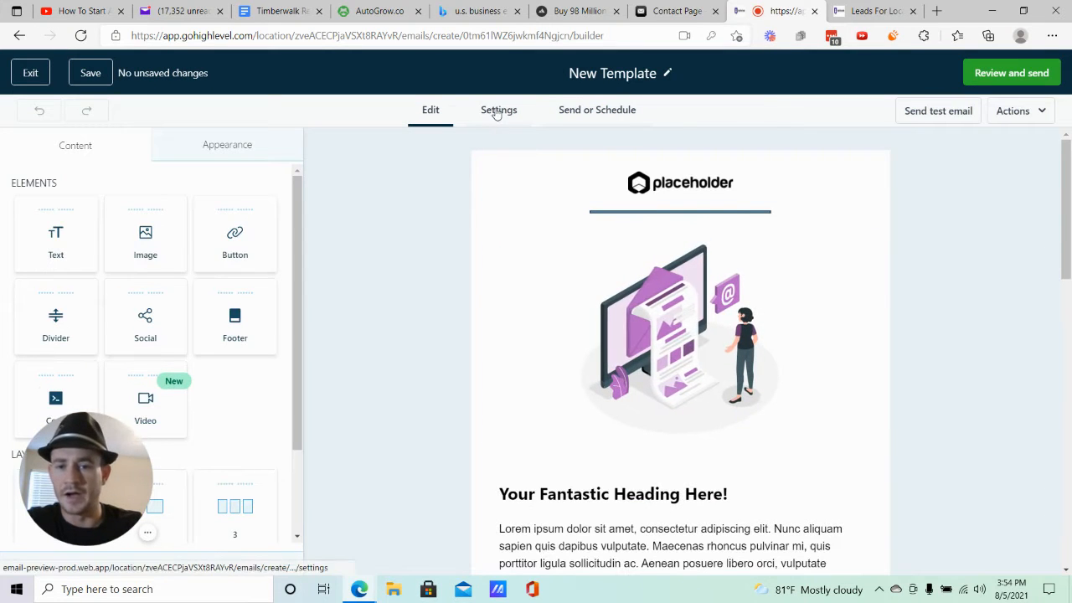
- Open the new email's settings, including its sender name and address fields
click(499, 112)
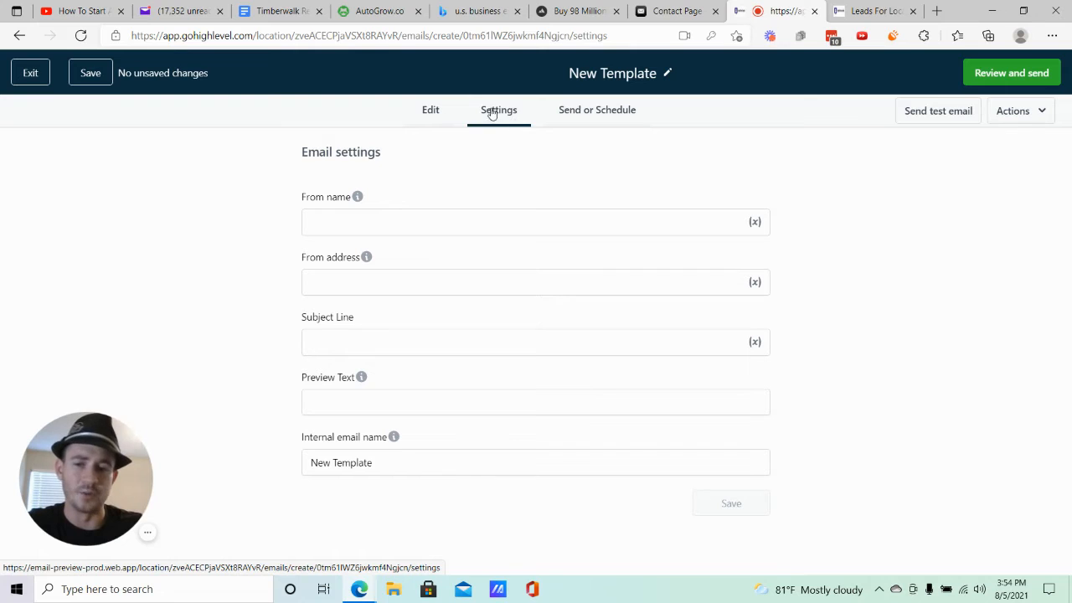
click(366, 222)
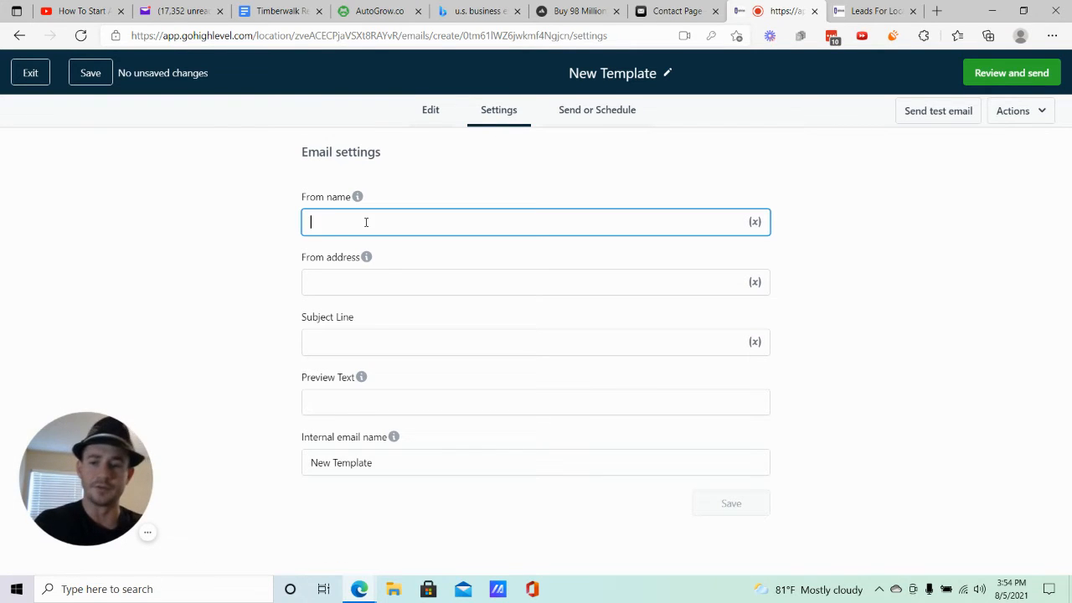
click(385, 276)
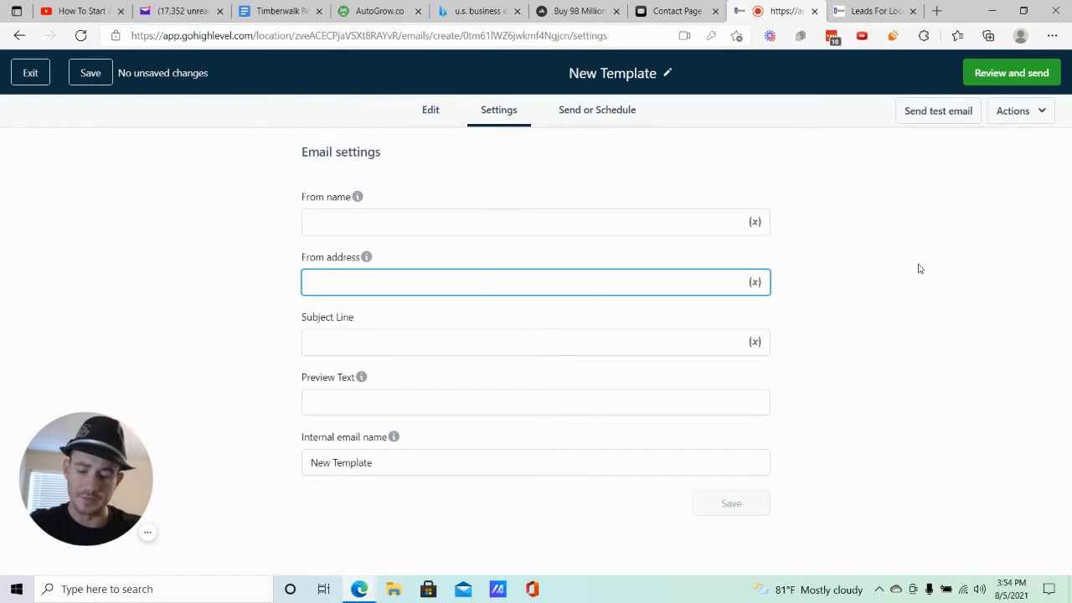
- Examine the location's Custom Values for the sender name and email keys, and return to the email settings
click(866, 11)
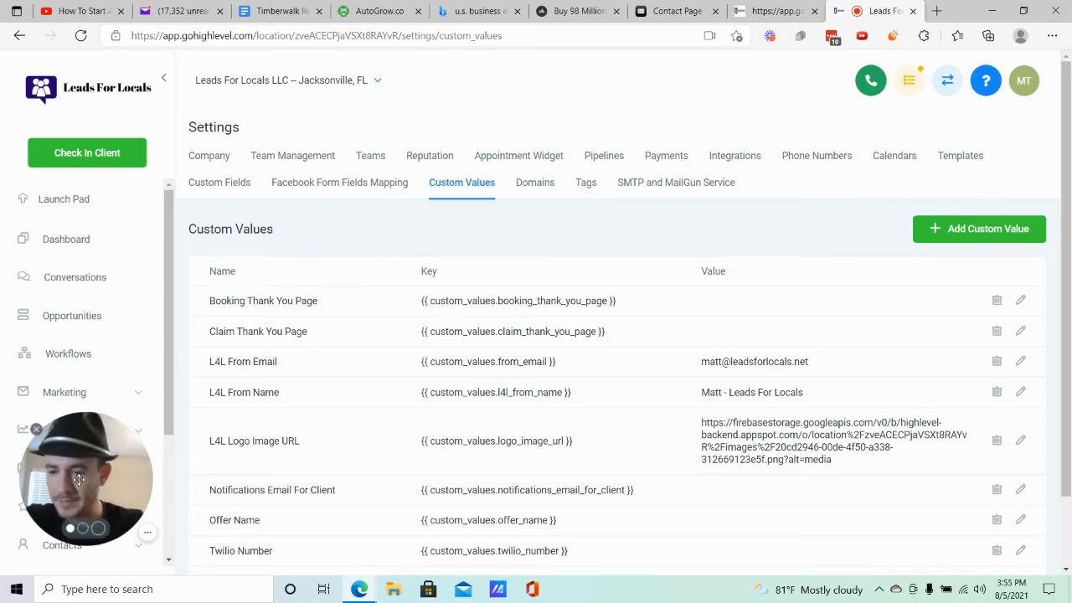
drag(93, 468, 204, 449)
scroll(50, 470, down, 2)
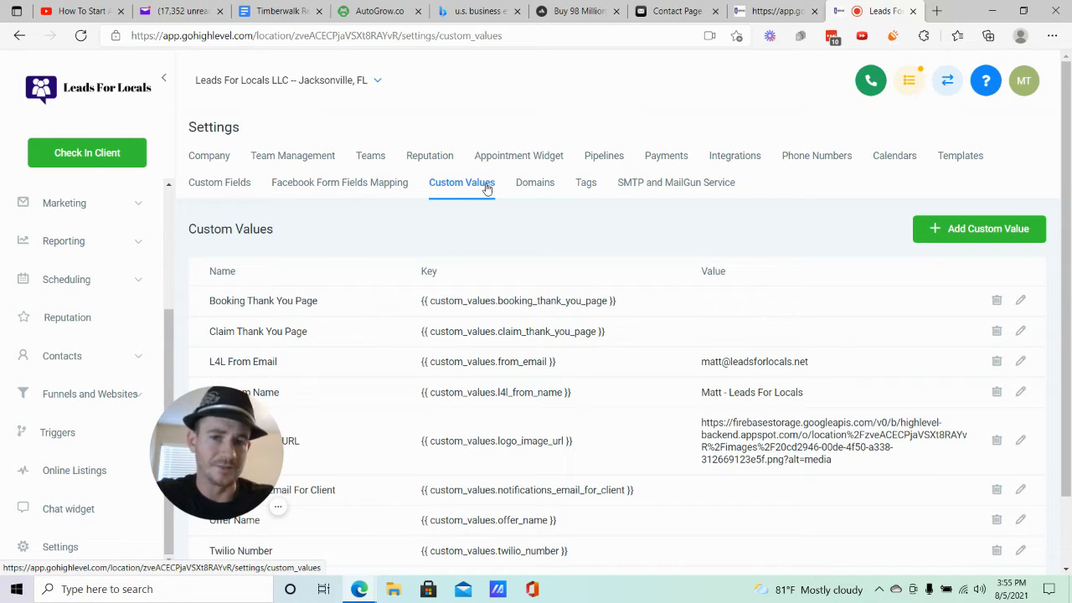
drag(237, 506, 112, 533)
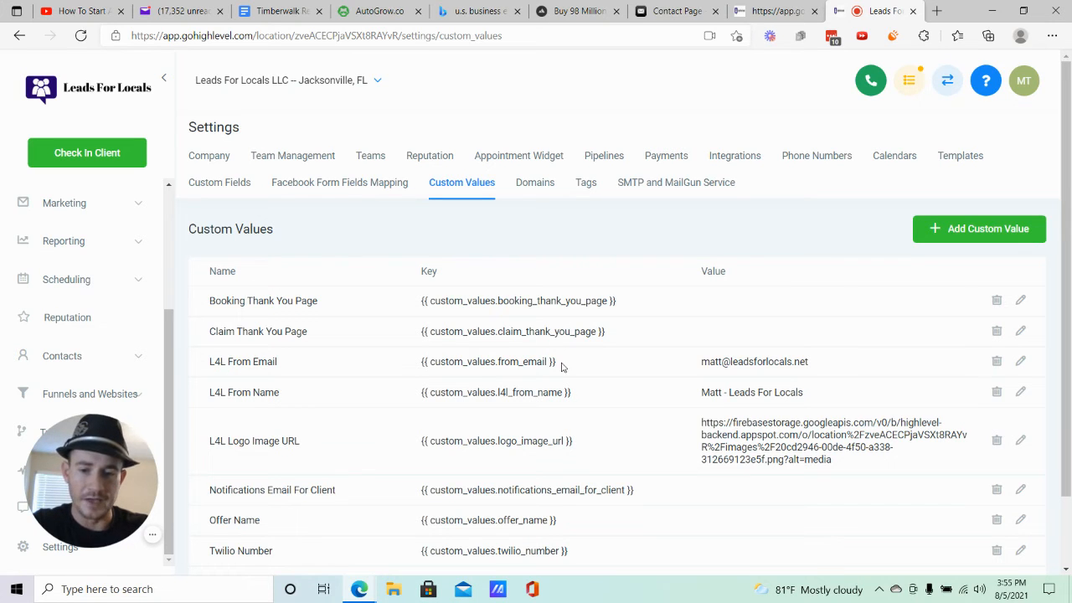
click(790, 14)
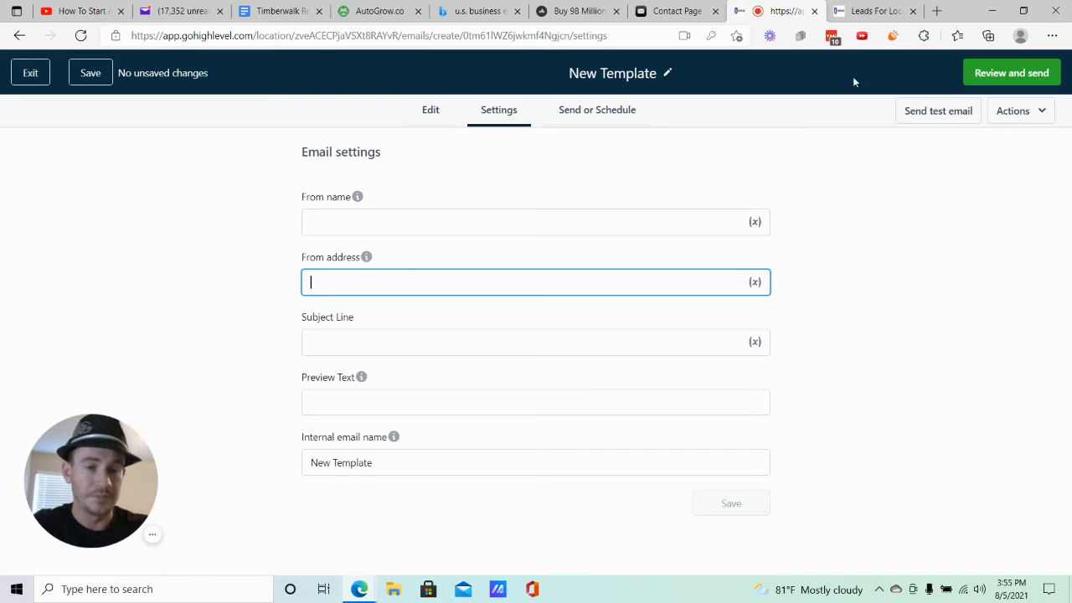
- Copy the L4L From Email key from the Custom Values list into the new email's From address
click(877, 13)
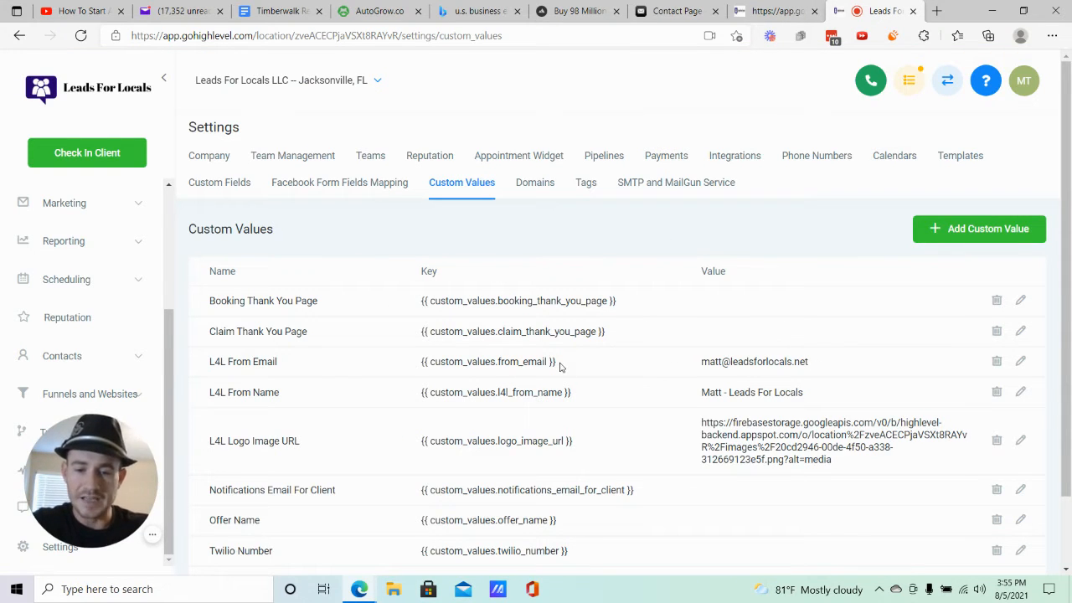
drag(559, 362, 416, 363)
key(ctrl+c)
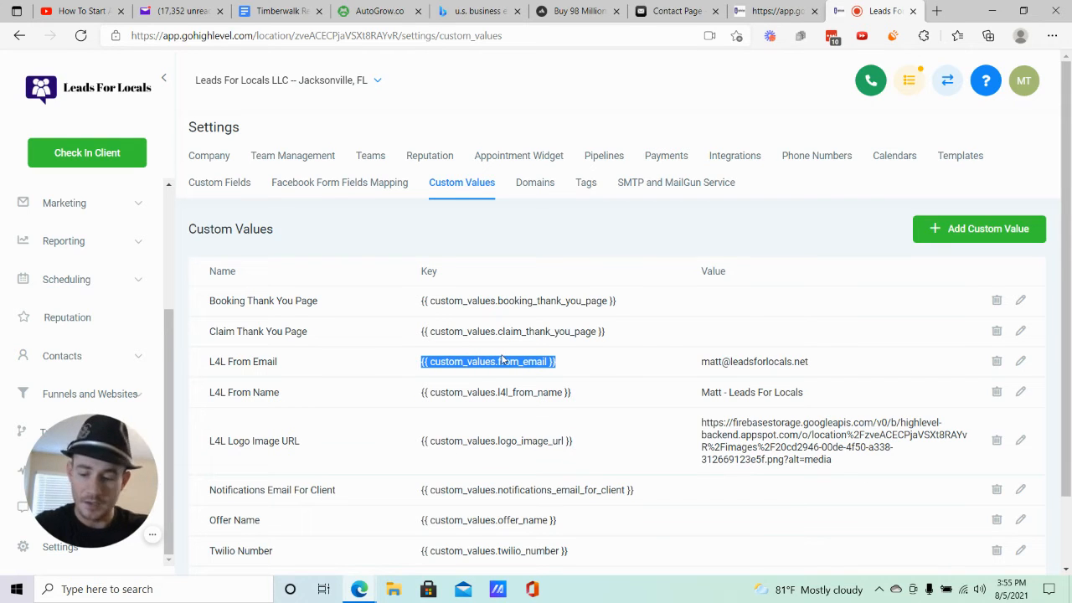
click(770, 10)
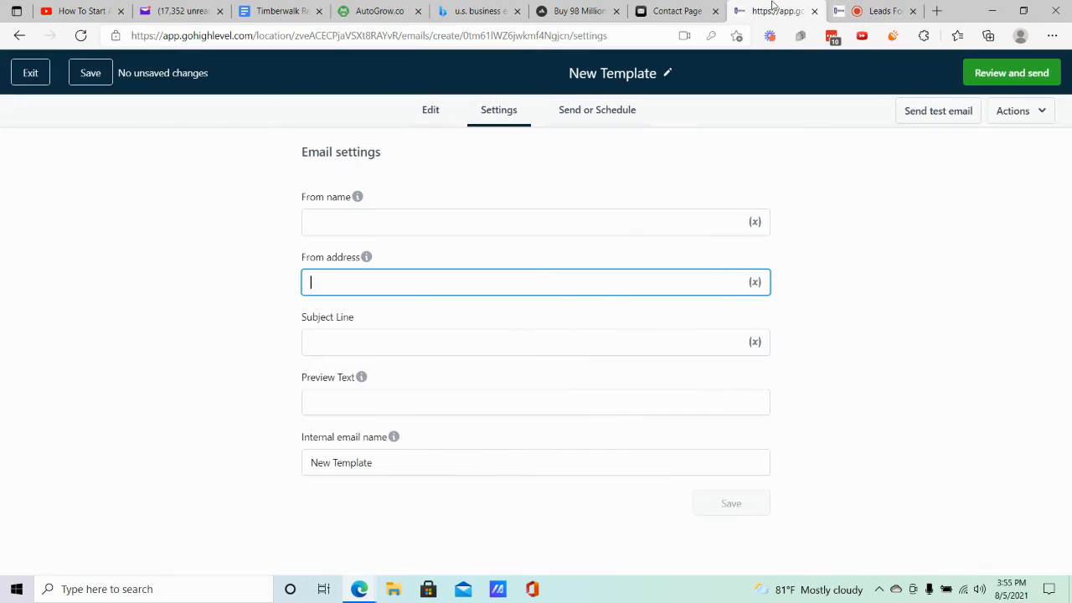
key(ctrl+v)
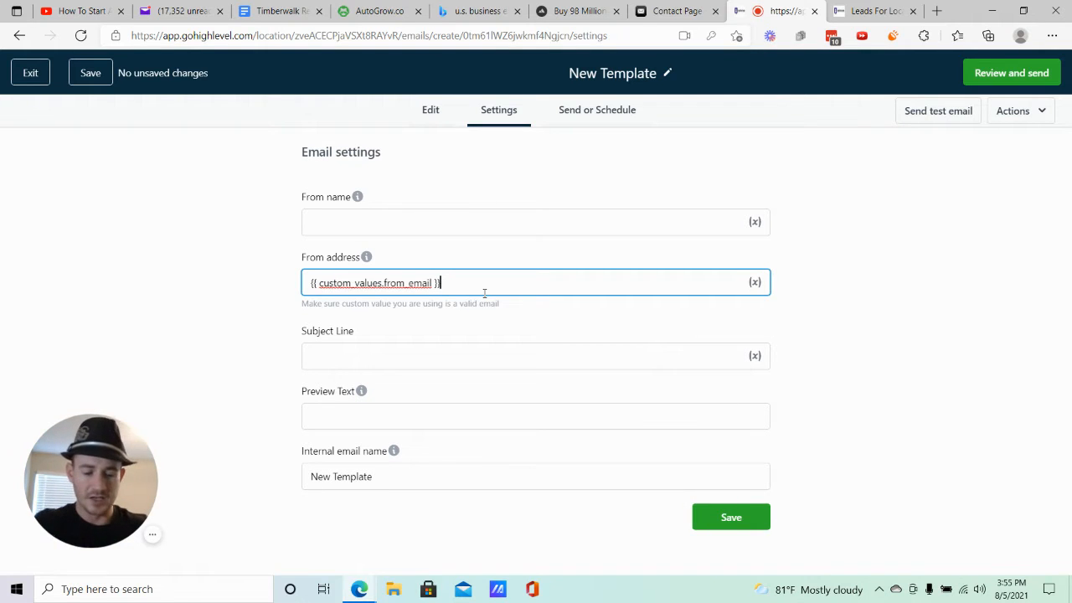
- Remove the spaces inside the braces of the From address so it reads {{custom_values.from_email}}
key(Left)
key(Left)
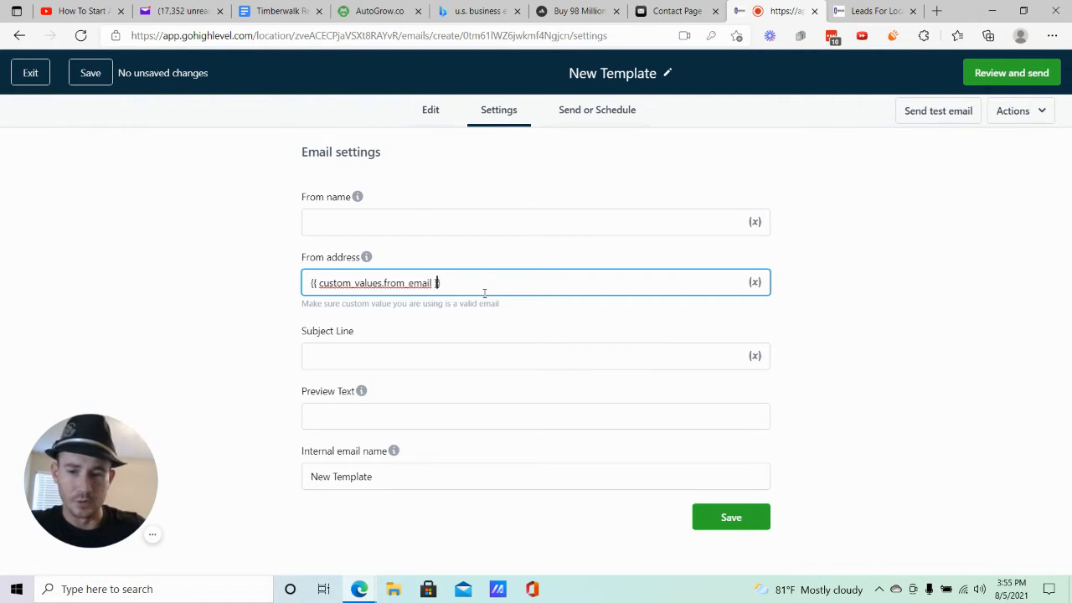
key(BackSpace)
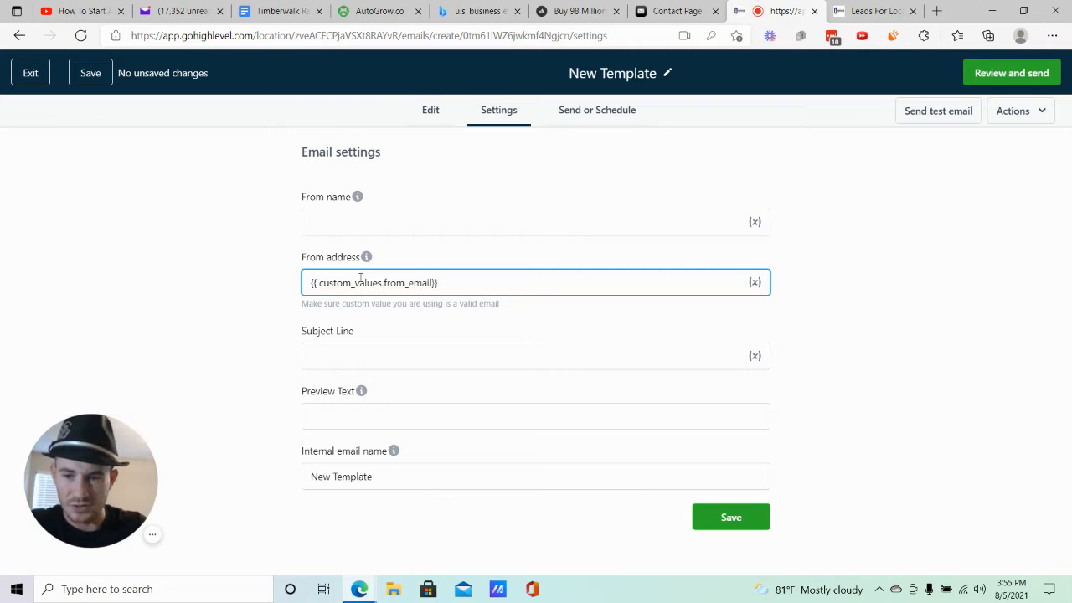
click(320, 283)
key(BackSpace)
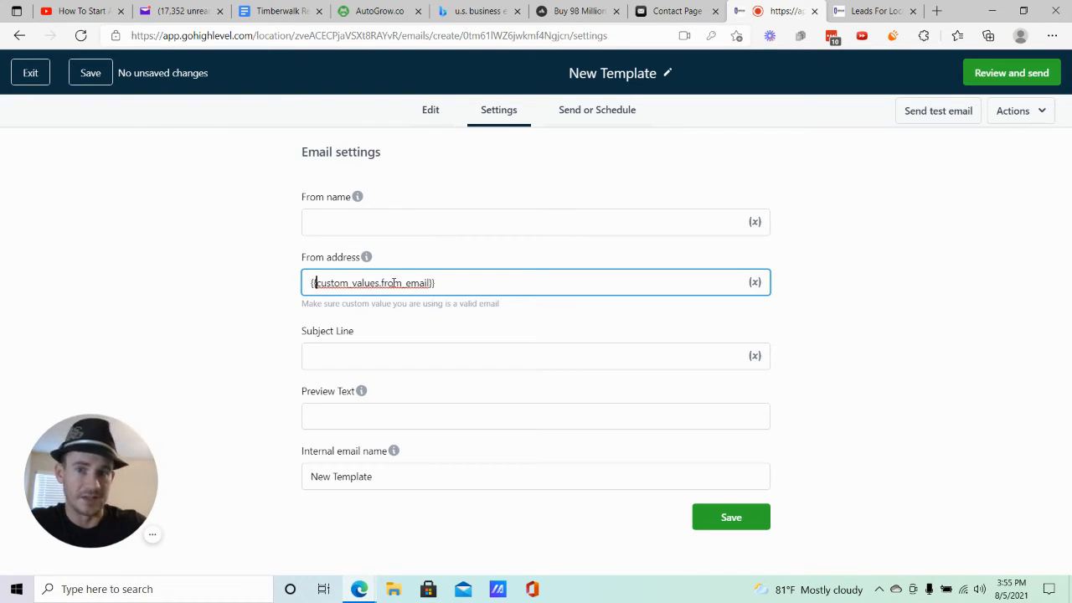
click(907, 10)
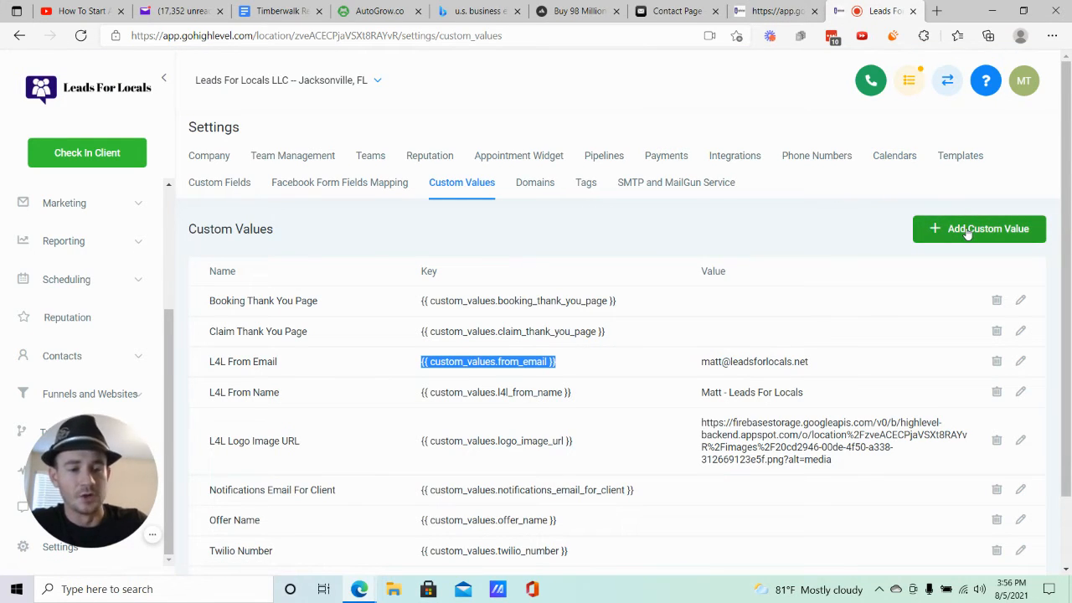
click(529, 361)
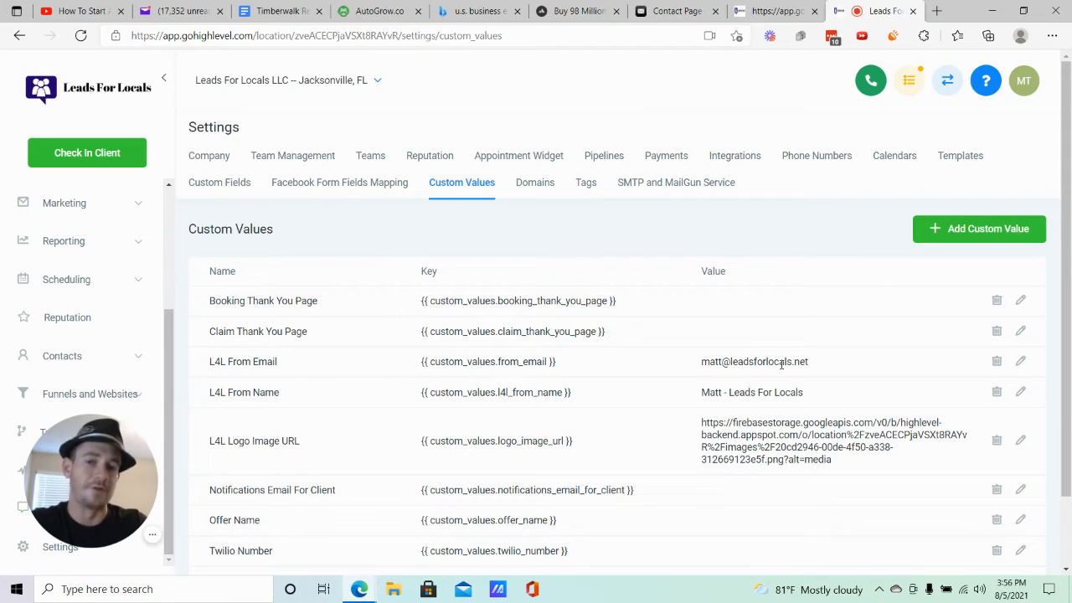
click(993, 233)
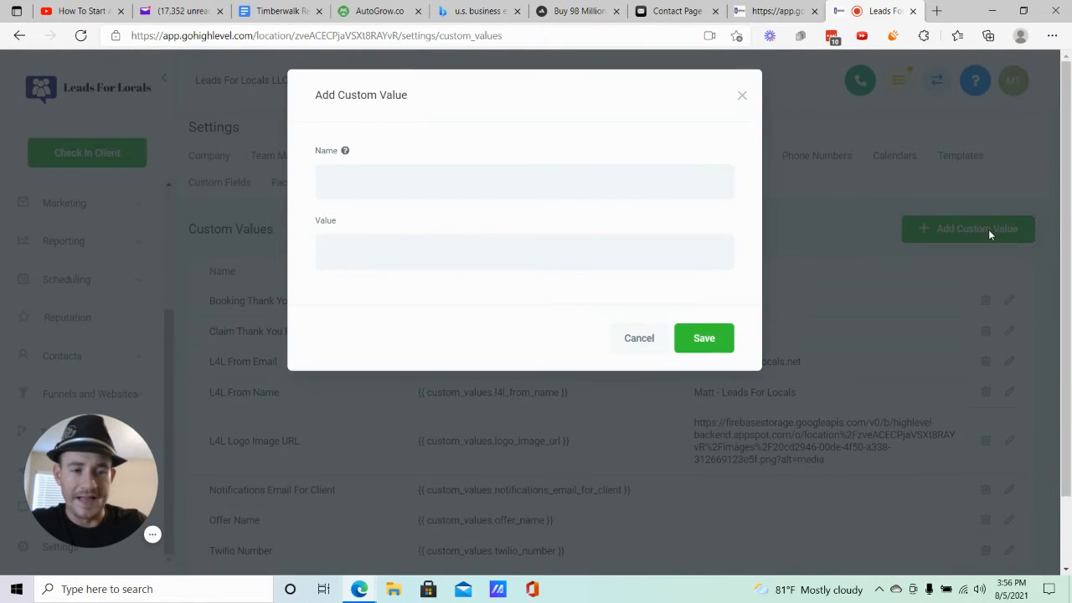
text(Test )
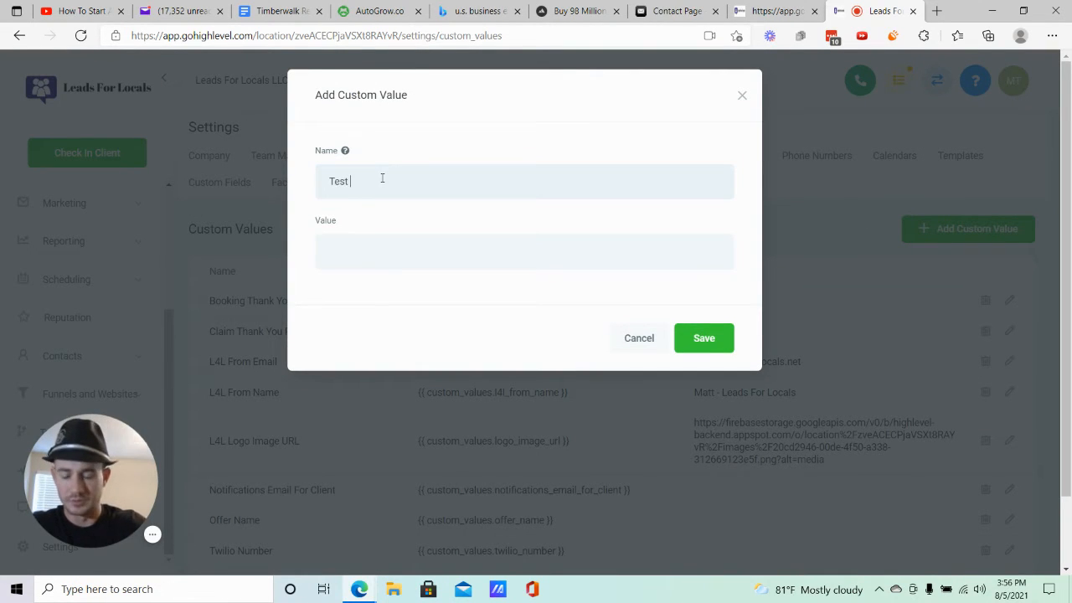
text(From Emaiol)
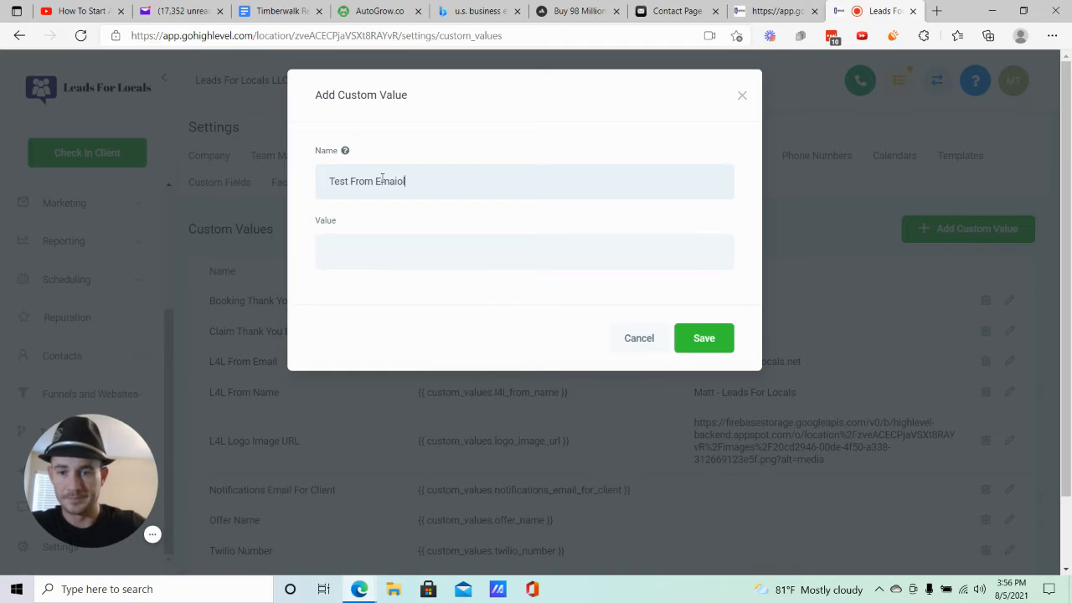
key(BackSpace)
key(BackSpace)
text(l)
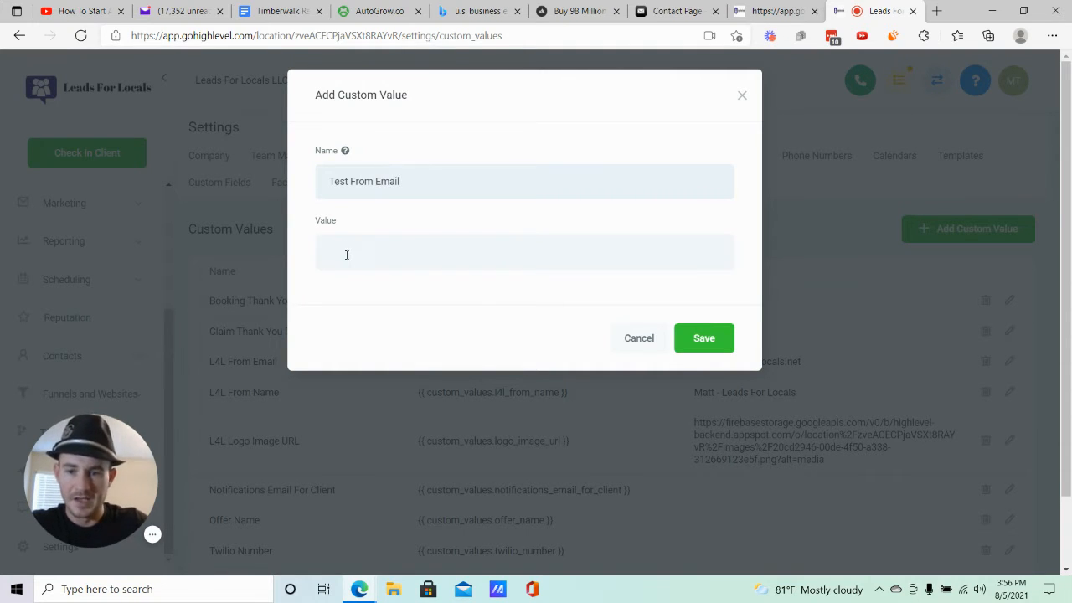
click(344, 255)
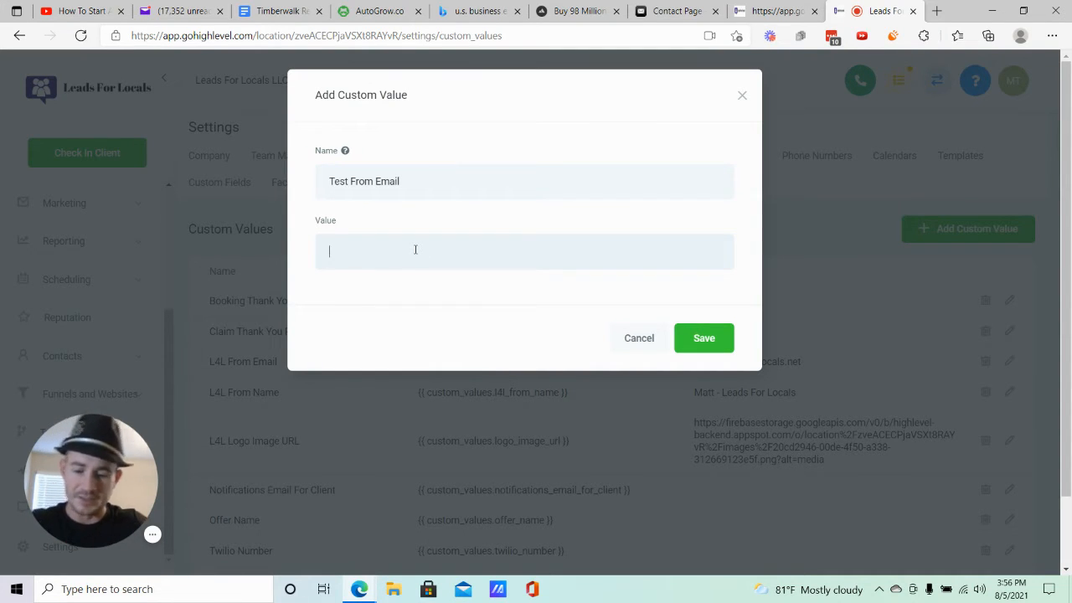
text(www.google.co)
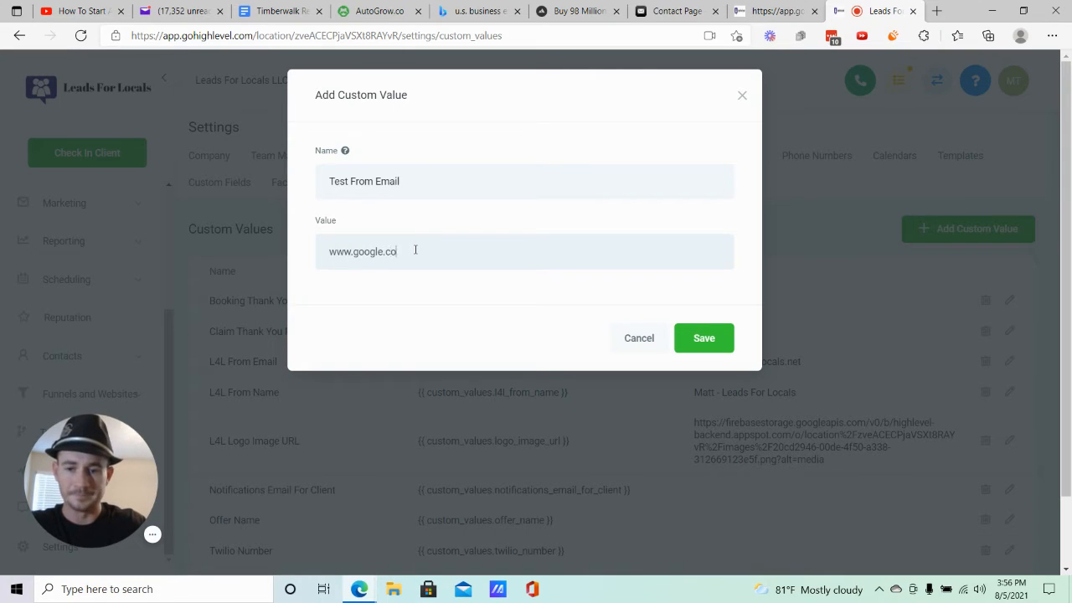
text(m)
click(722, 341)
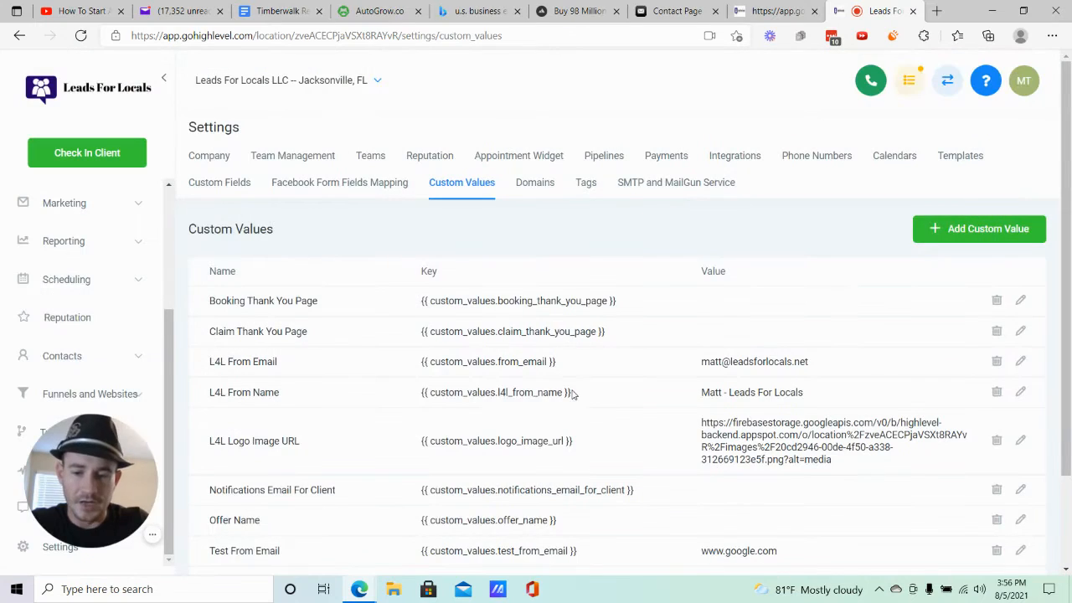
- Copy the L4L From Name key from the Custom Values list into the new email's From name
drag(575, 394, 422, 395)
key(ctrl+c)
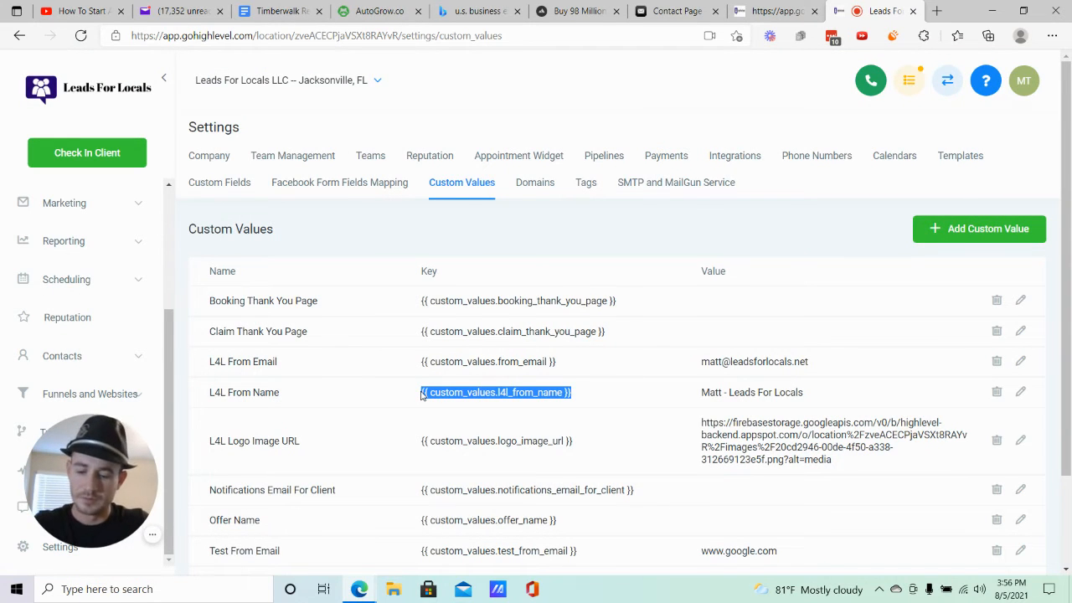
click(769, 11)
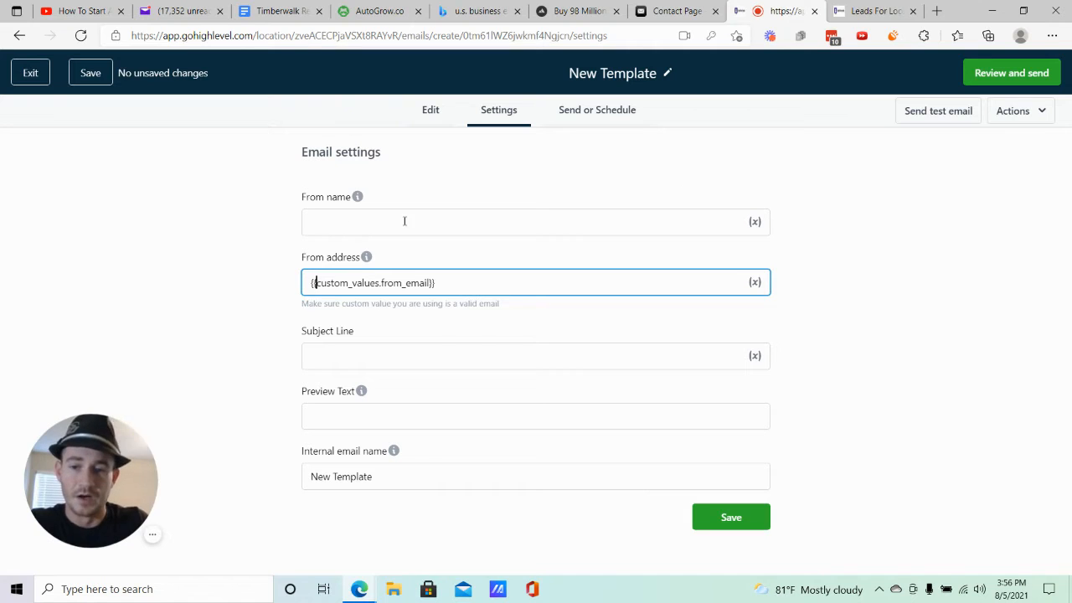
click(872, 11)
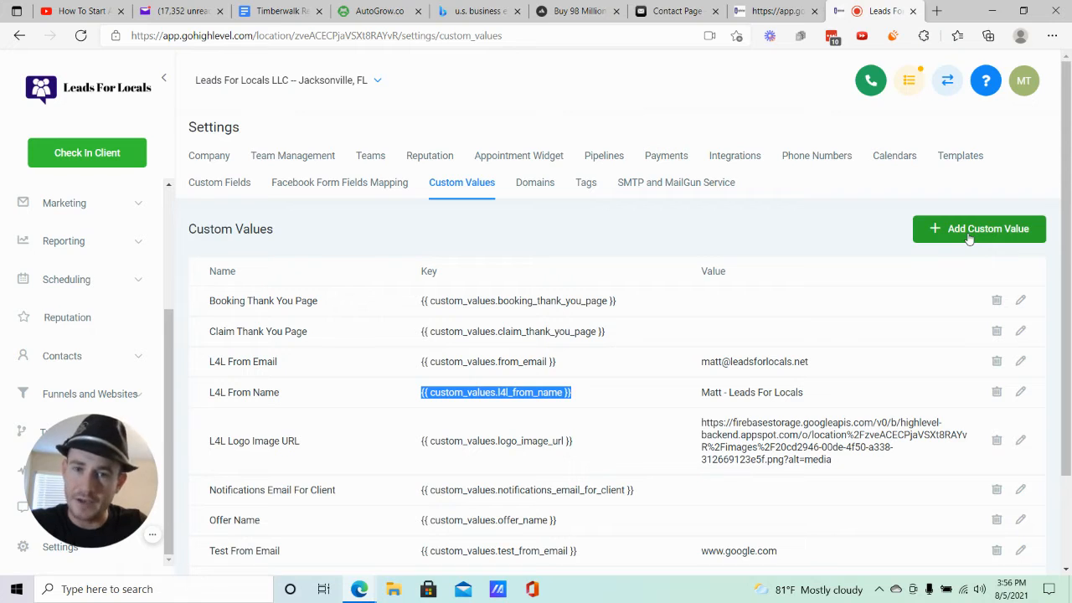
click(796, 10)
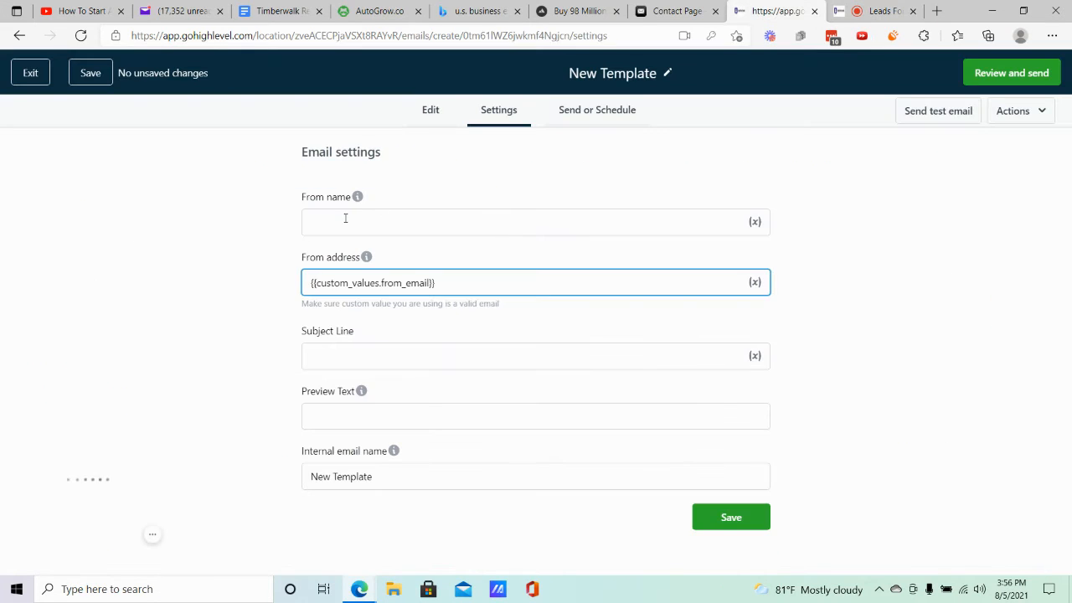
click(346, 220)
key(ctrl+v)
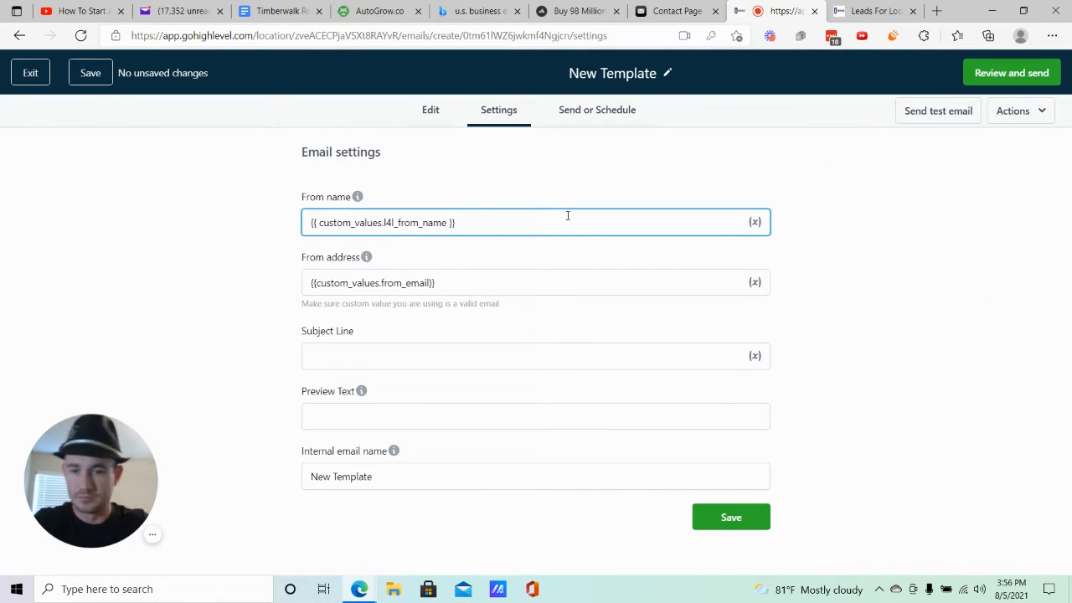
- Remove the spaces inside the braces of the From name so it reads {{custom_values.l4l_from_name}}
key(Left)
key(Left)
key(BackSpace)
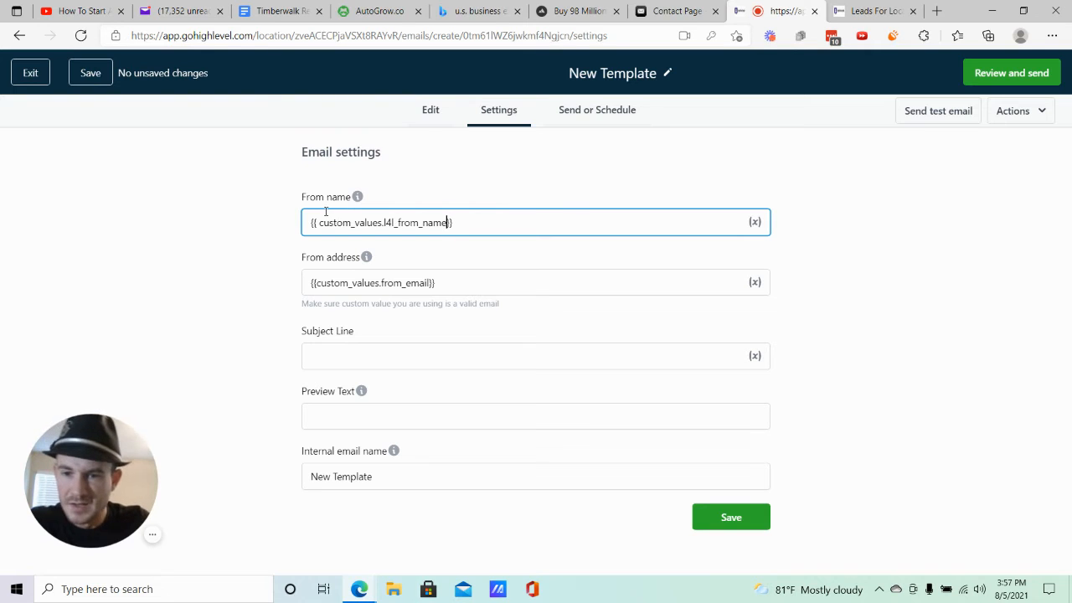
click(318, 222)
key(BackSpace)
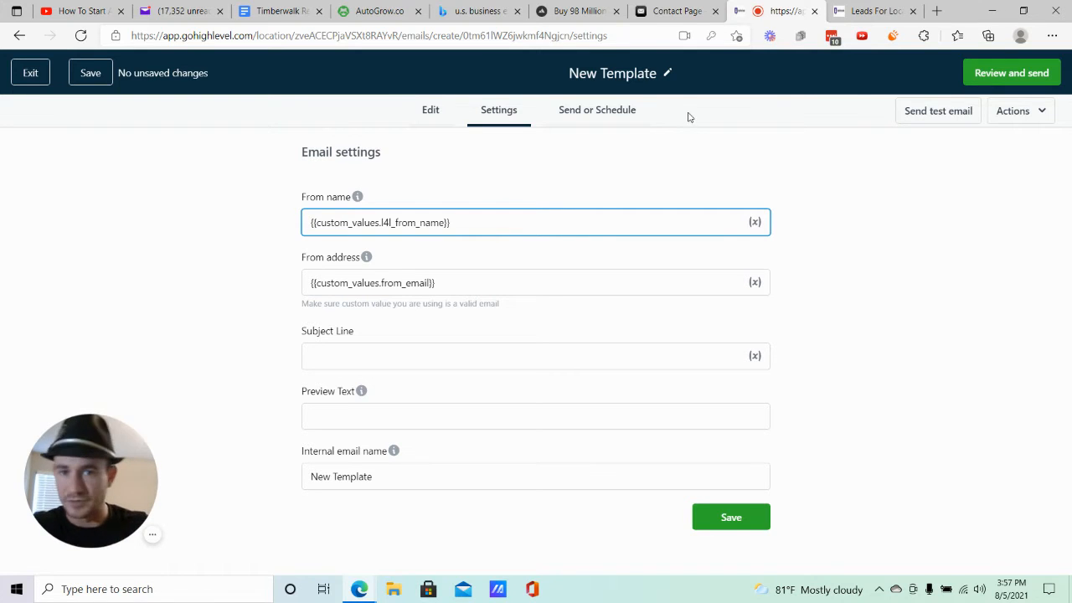
- Create a new funnel named "Test" in the location's Funnels list
click(863, 11)
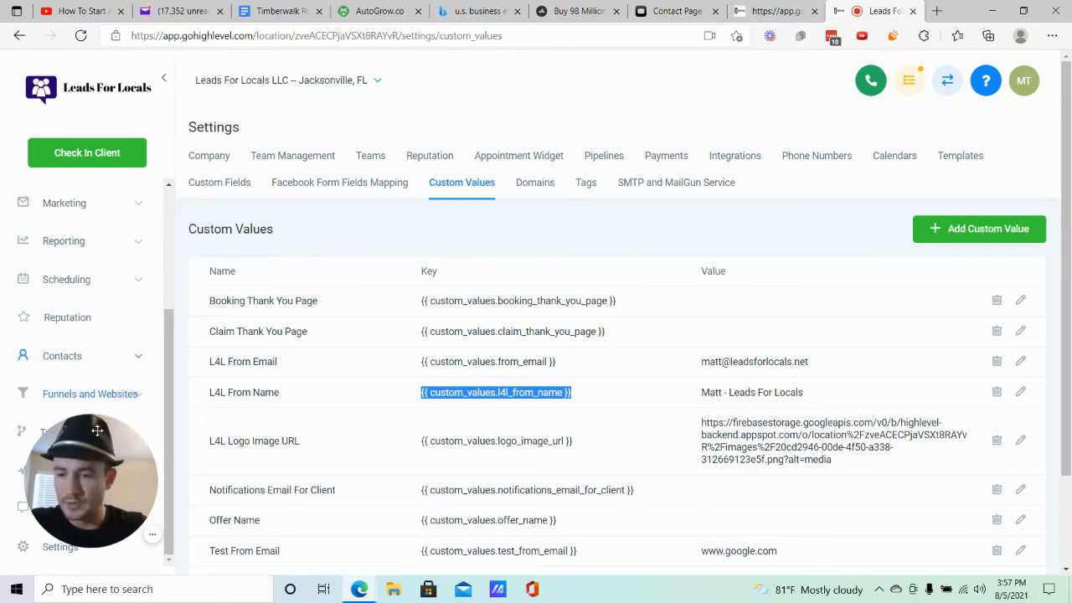
drag(92, 469, 305, 453)
click(86, 396)
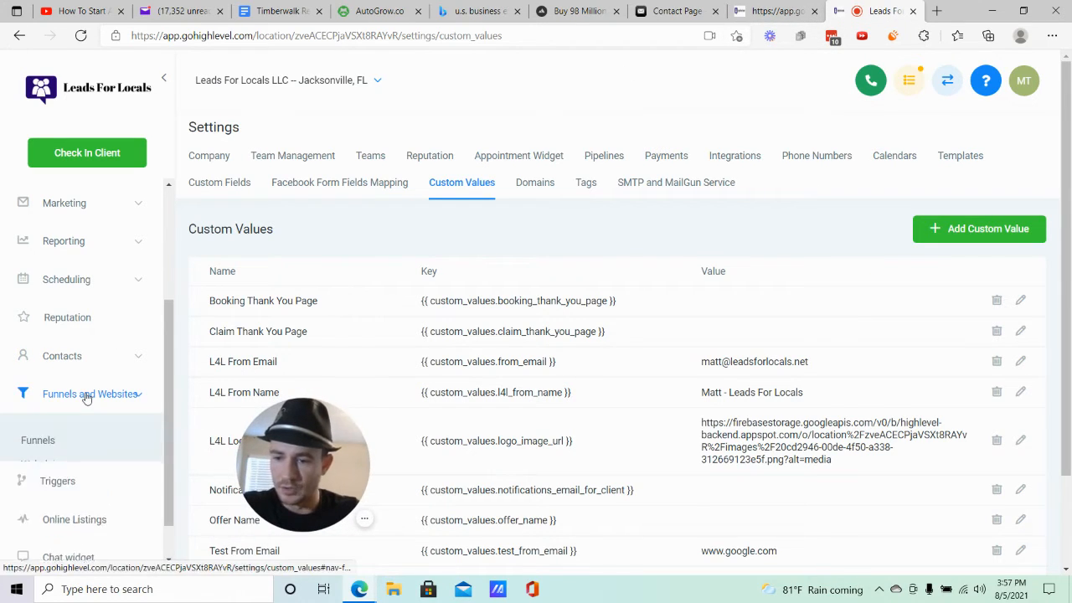
click(50, 440)
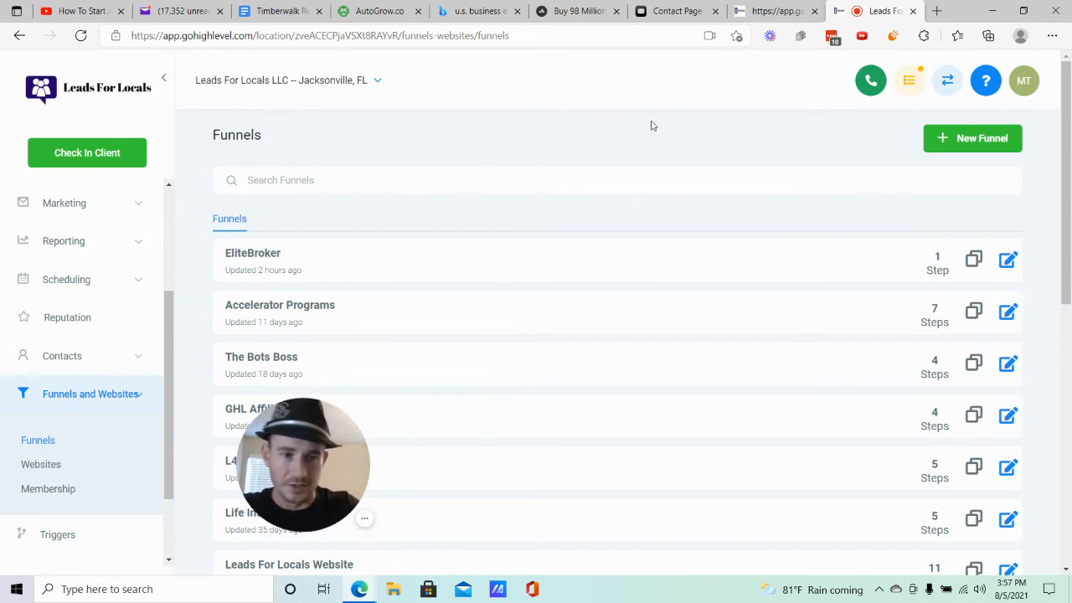
click(980, 139)
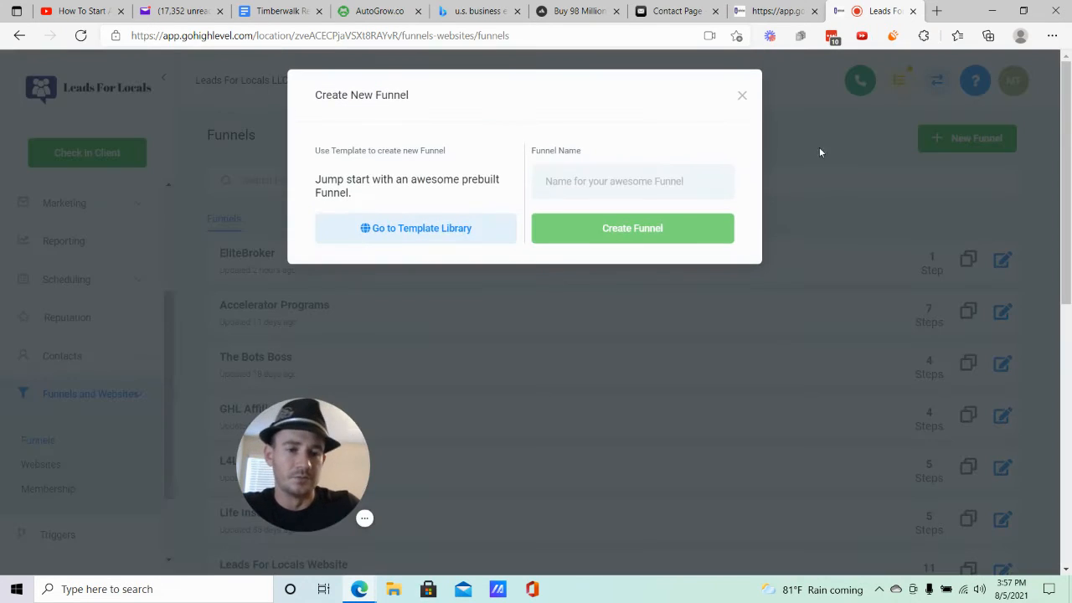
click(643, 181)
text(Test)
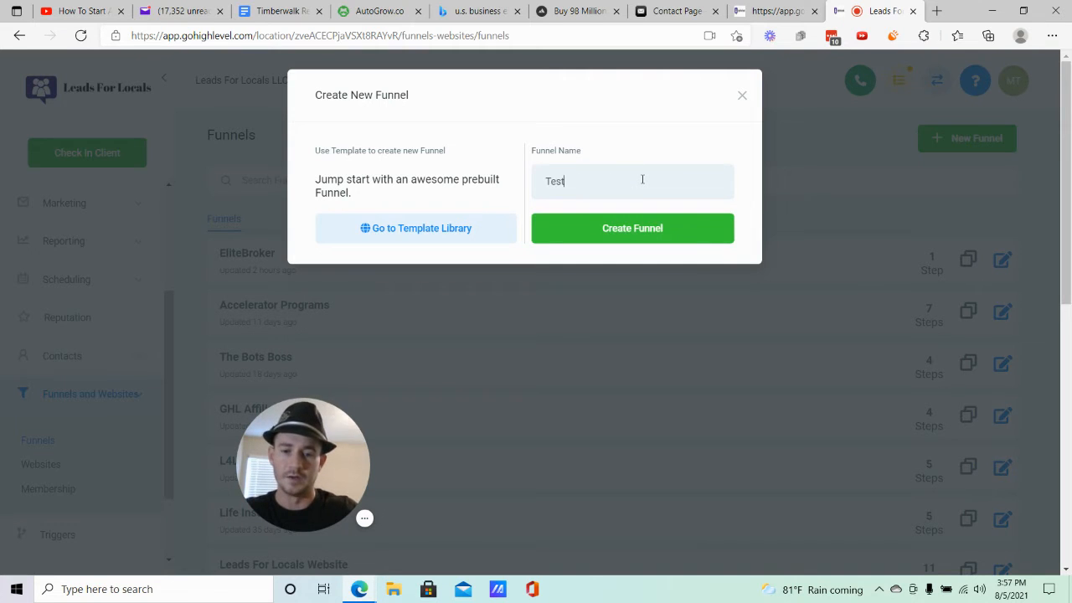
click(637, 240)
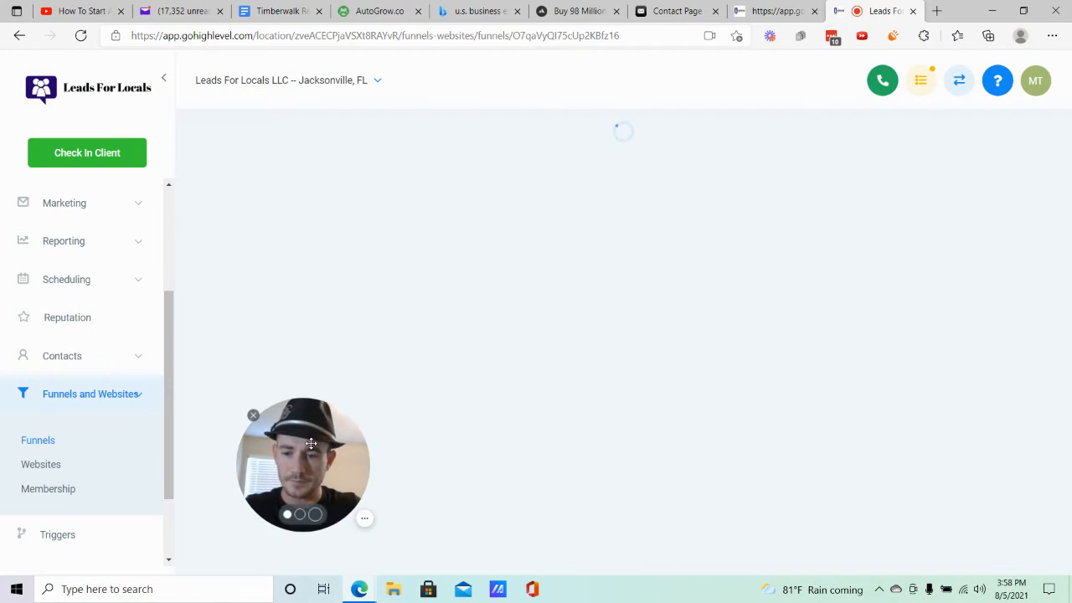
- Add a step to the Test funnel with the page name "Test" and the path "test"
drag(311, 443, 93, 470)
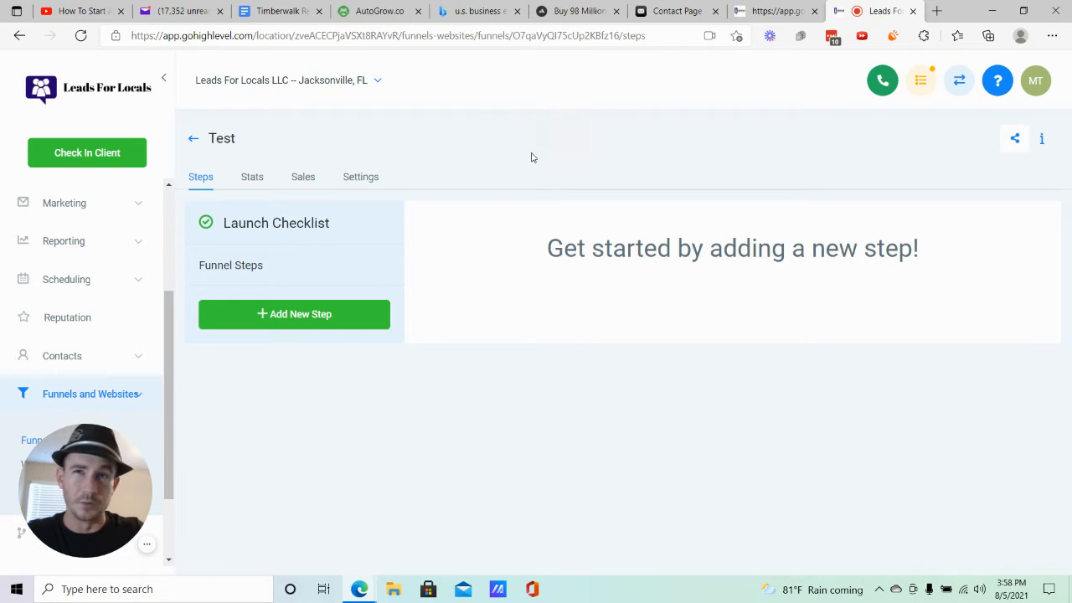
click(296, 316)
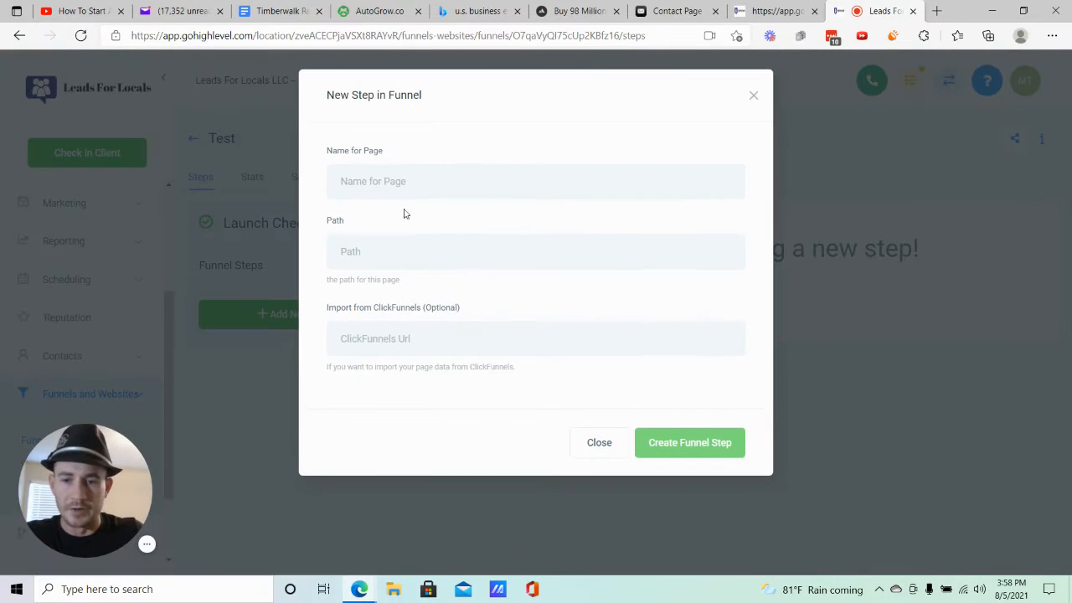
click(388, 180)
text(Test)
key(Tab)
text(t)
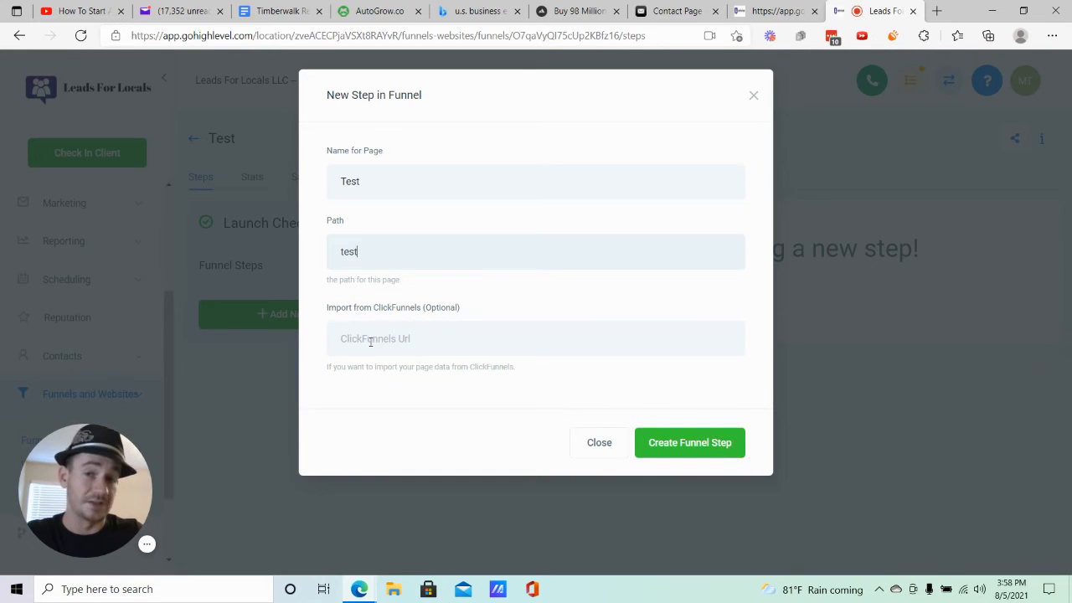
click(683, 442)
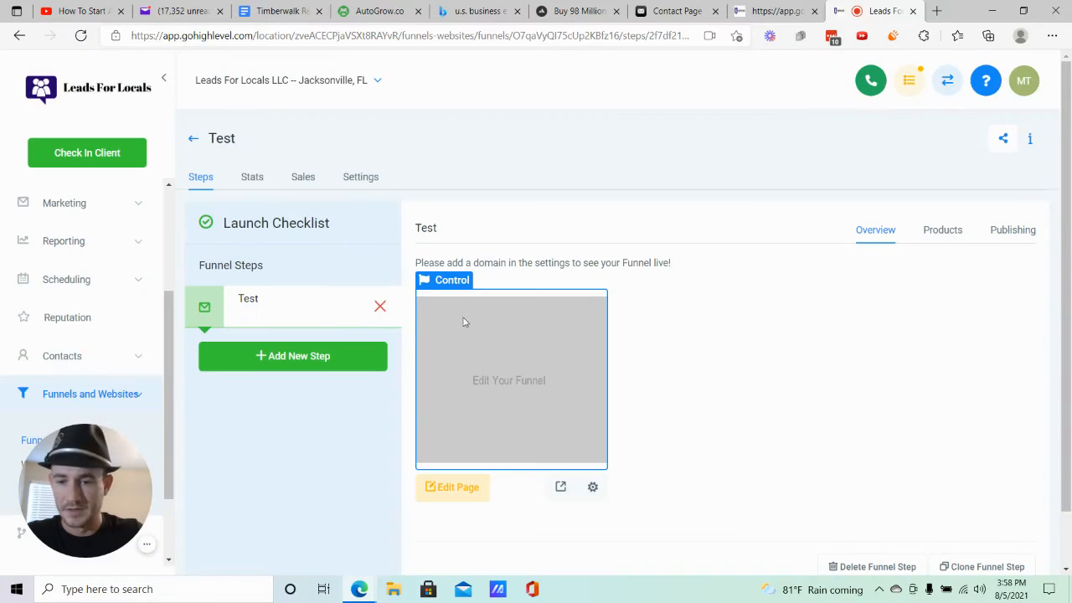
- Open the funnel's Test page for editing in a separate browser tab and switch to it
right_click(463, 493)
click(526, 238)
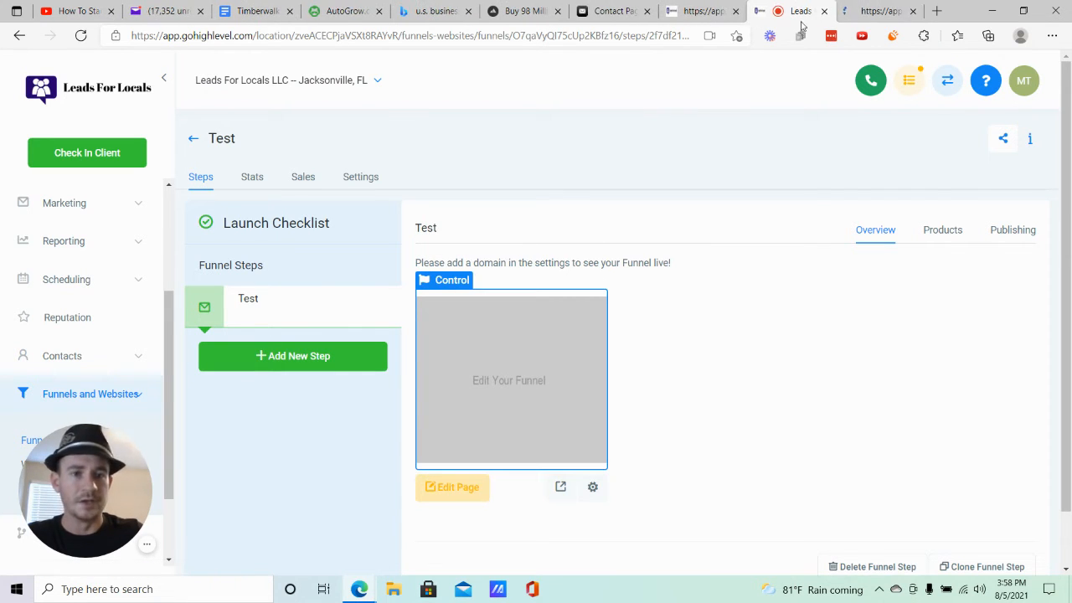
click(877, 9)
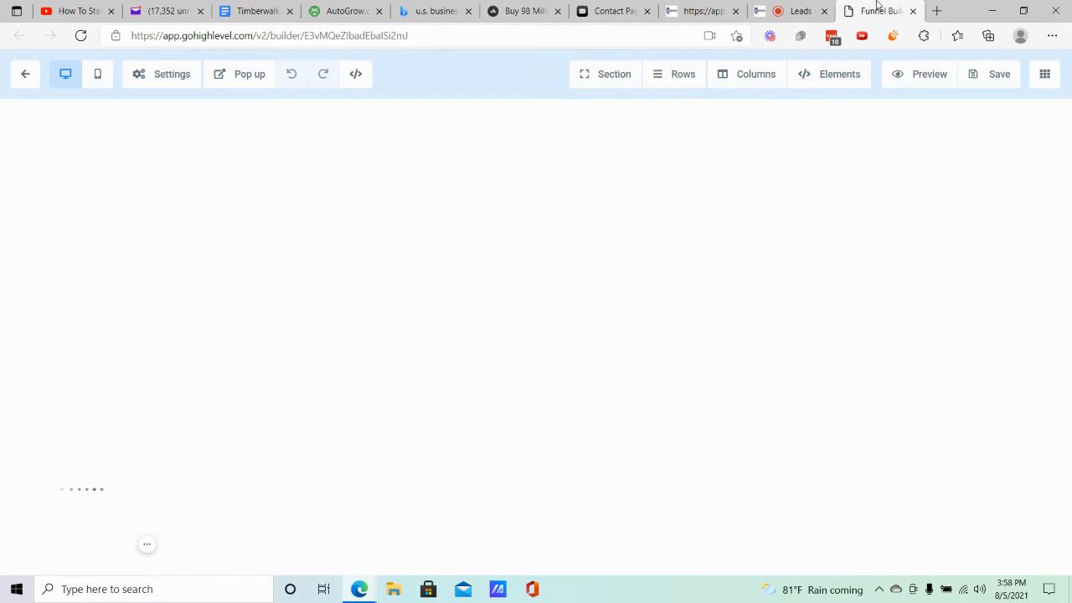
- Add a section with a one-column row to the blank funnel page and place an image element in it
click(829, 133)
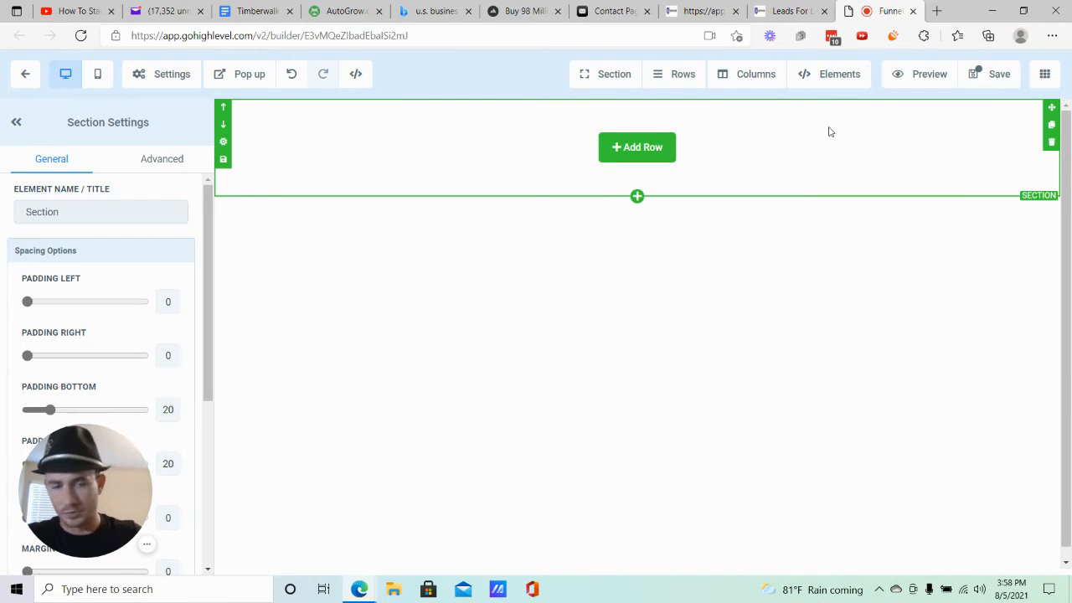
click(655, 154)
click(883, 186)
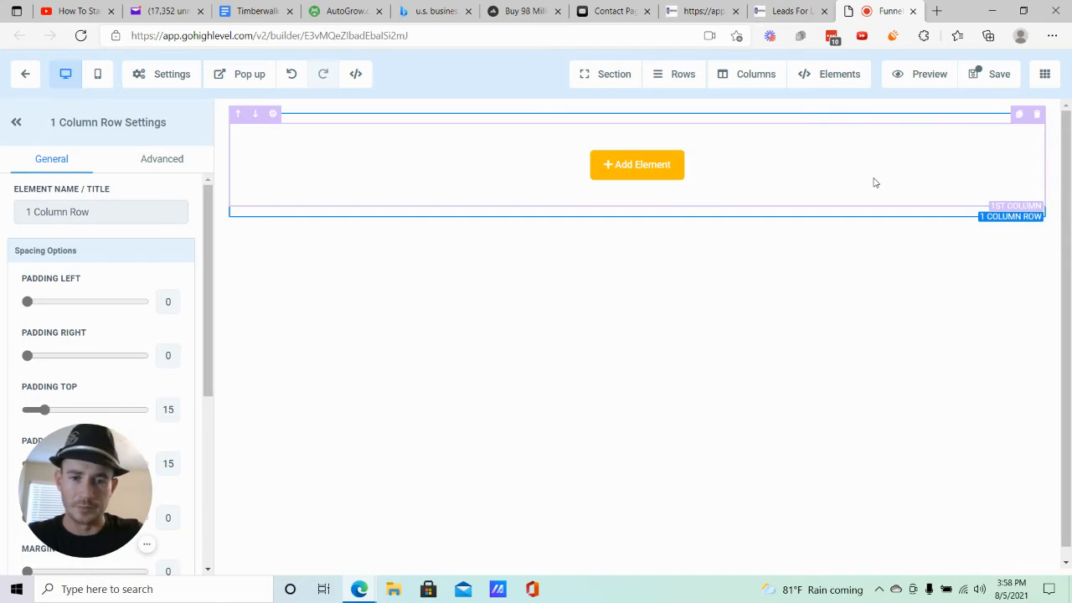
click(647, 169)
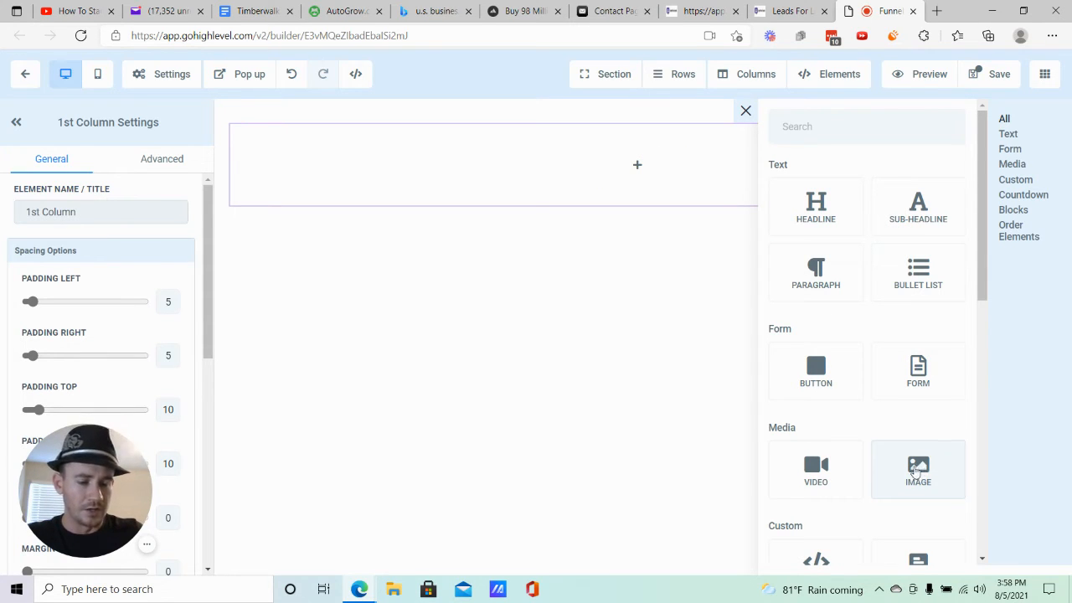
click(917, 471)
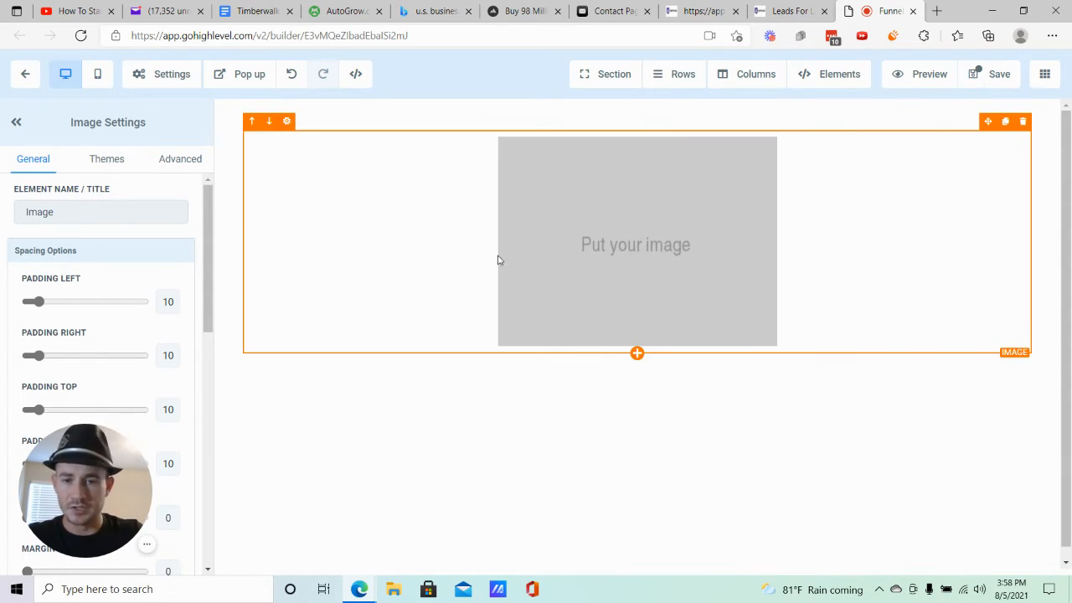
- Open the Media Library from the image element's settings and copy the image link of the upper Leads For Locals logo
scroll(75, 313, down, 4)
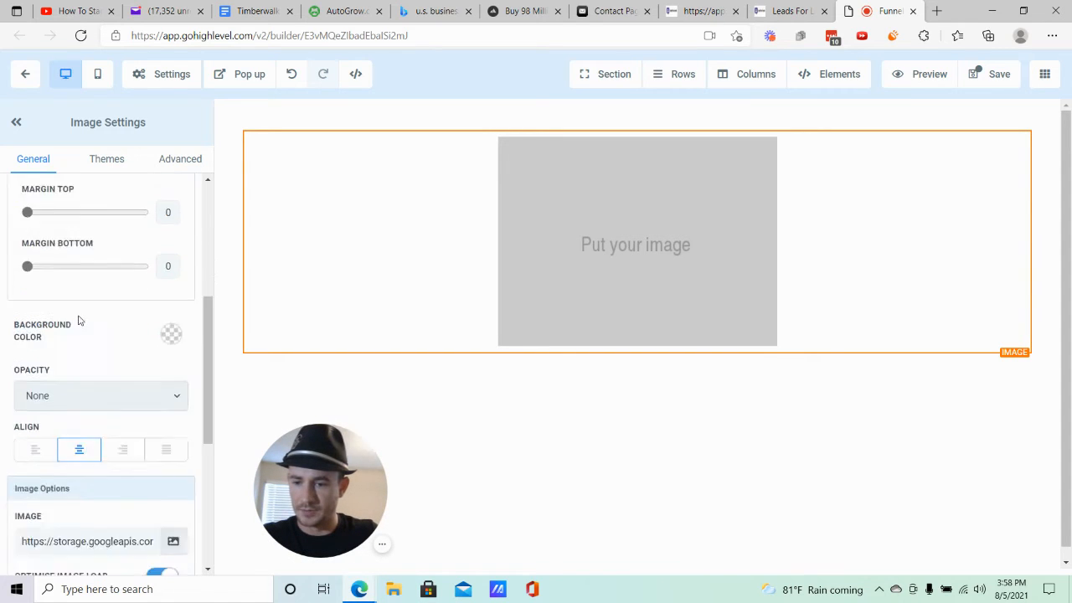
scroll(79, 321, down, 3)
click(173, 362)
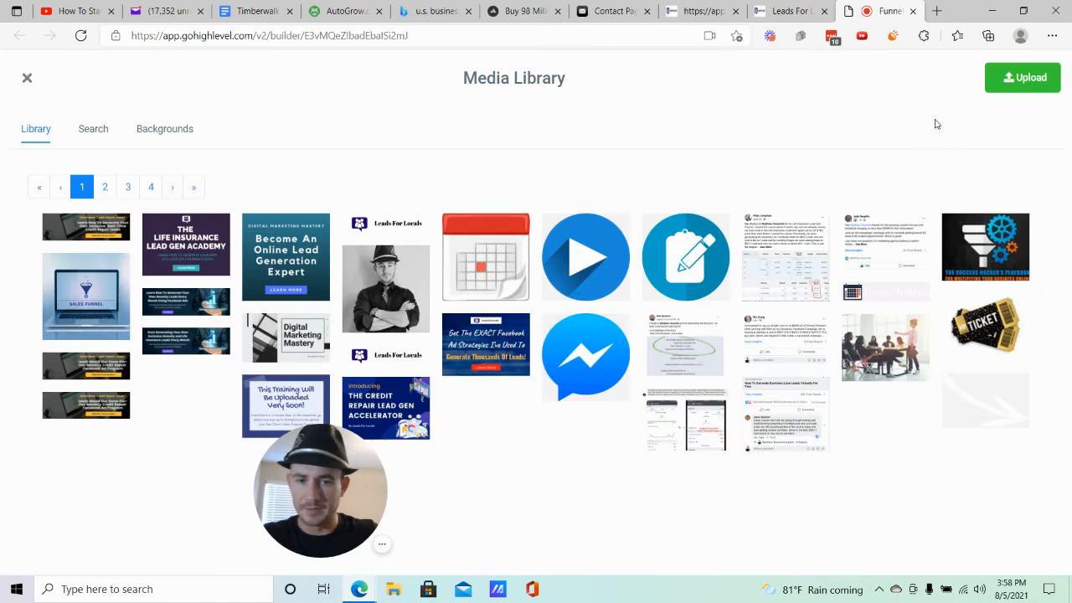
click(1020, 77)
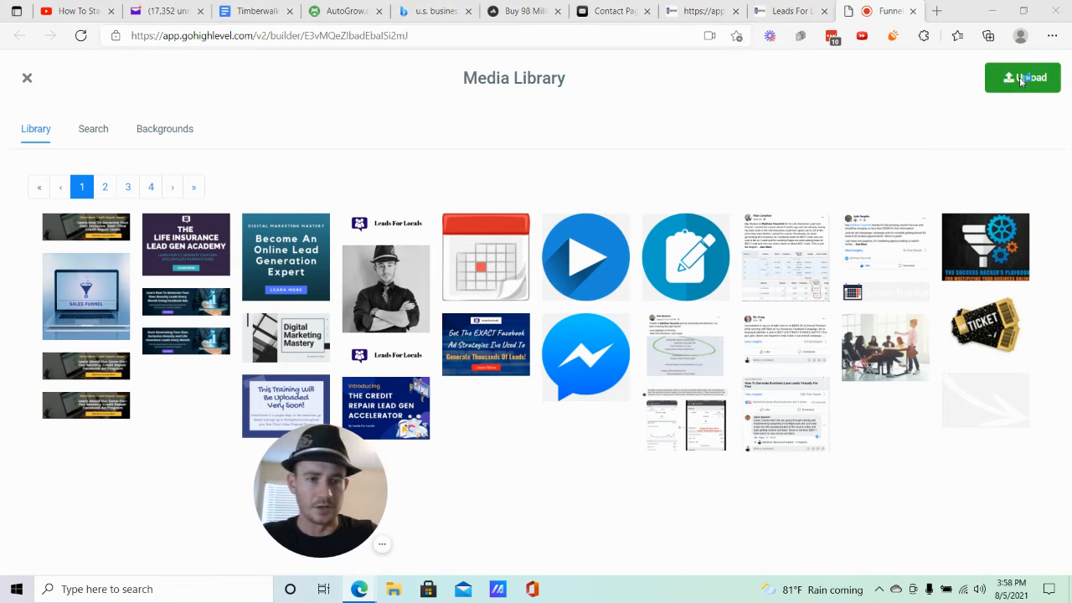
click(520, 8)
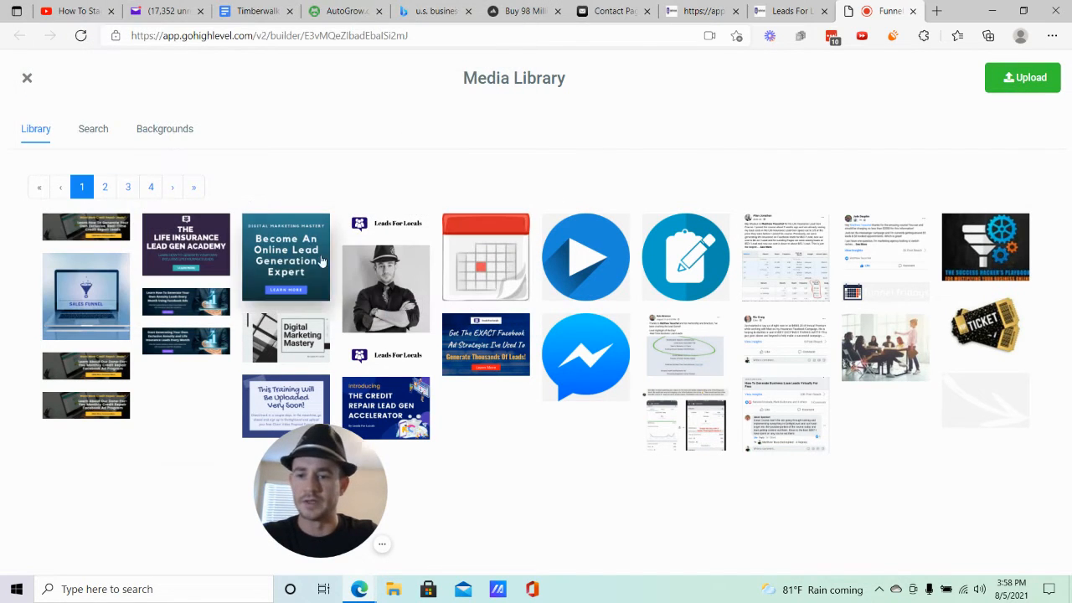
mouse_move(391, 279)
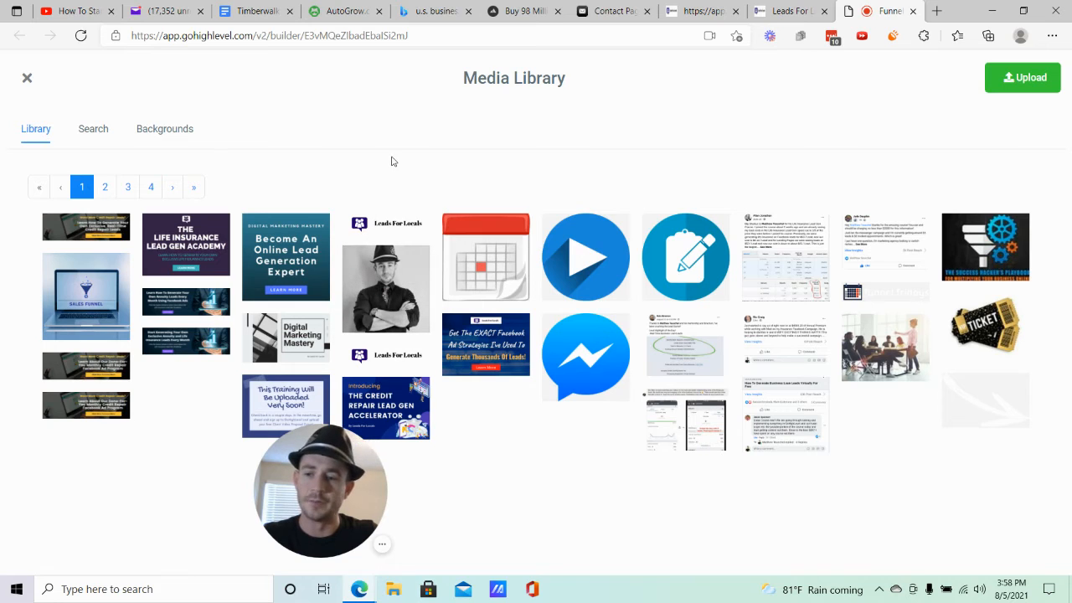
mouse_move(359, 223)
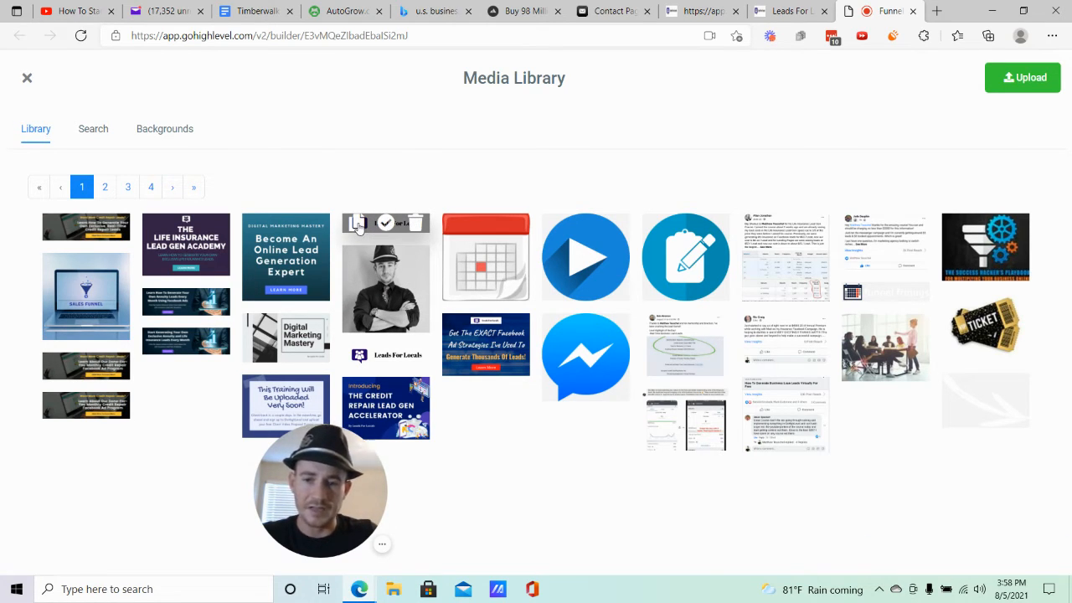
click(358, 222)
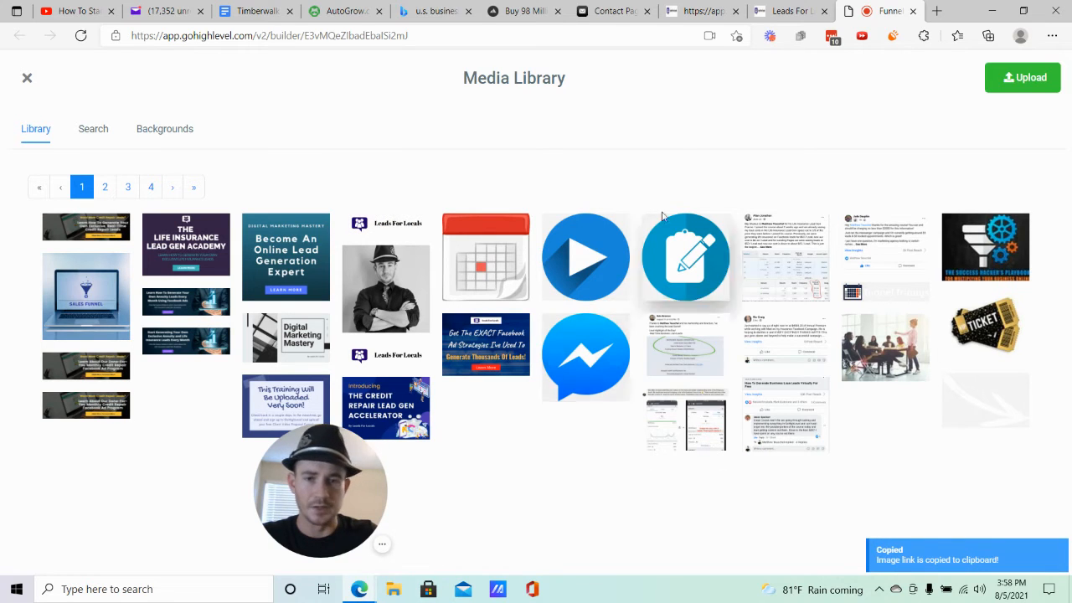
- Switch to the CRM browser tab and open the location's Custom Values settings
click(792, 11)
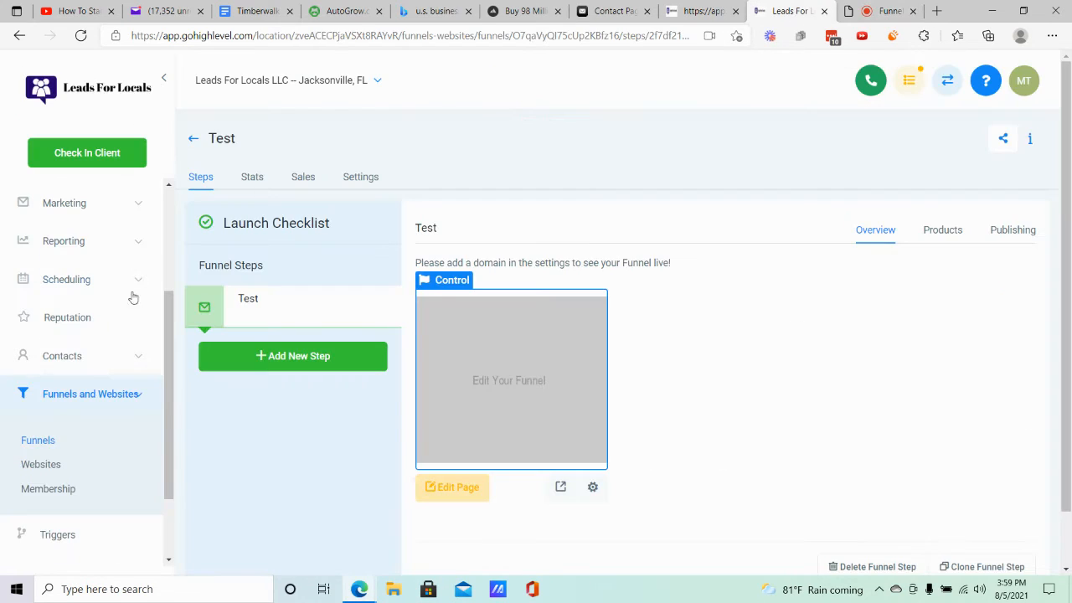
scroll(53, 373, down, 2)
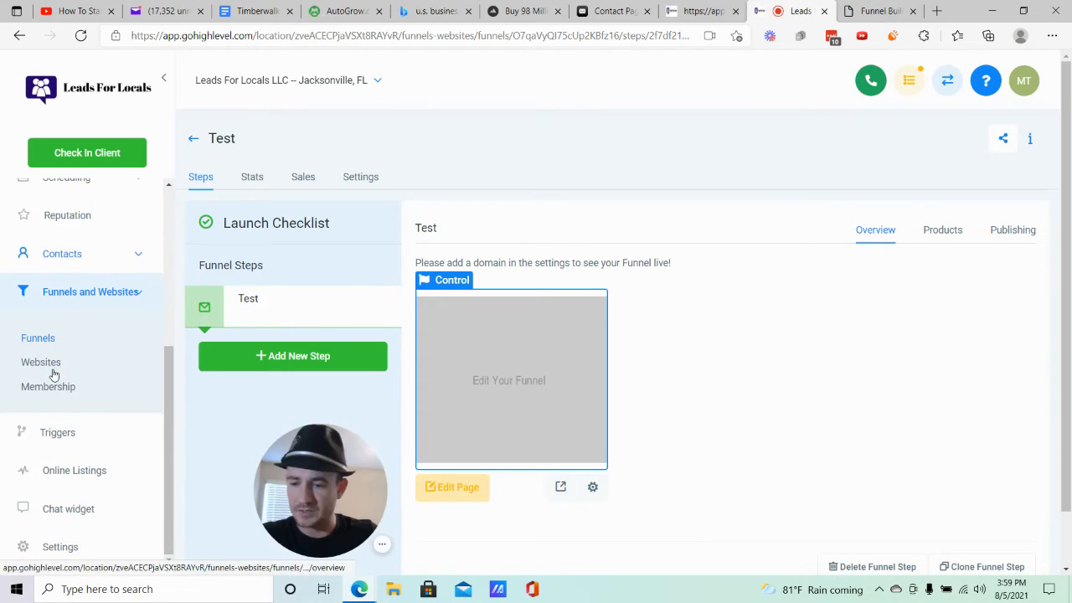
click(52, 546)
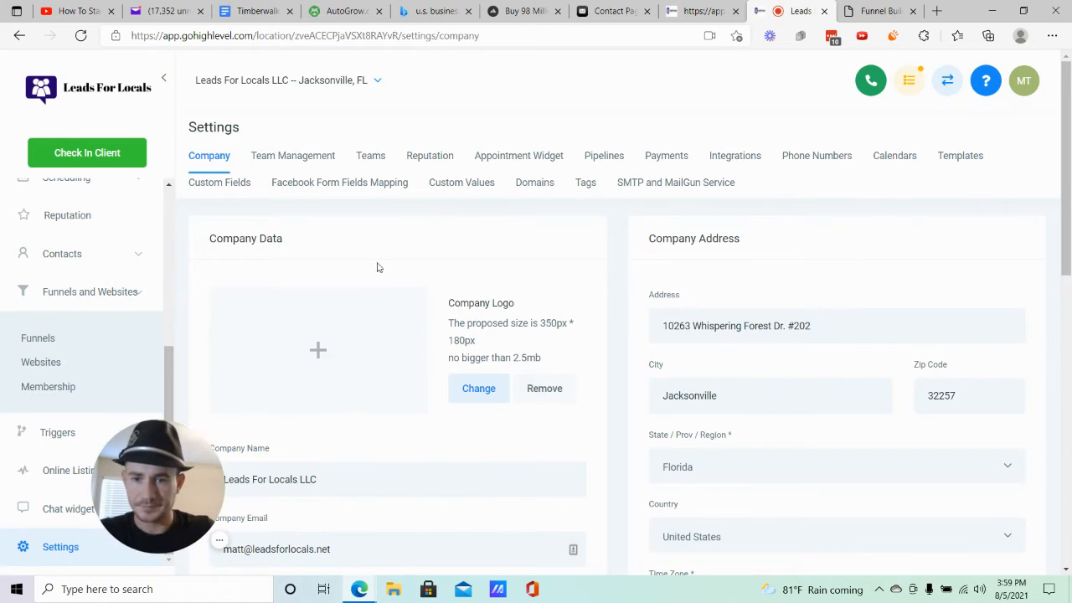
click(459, 182)
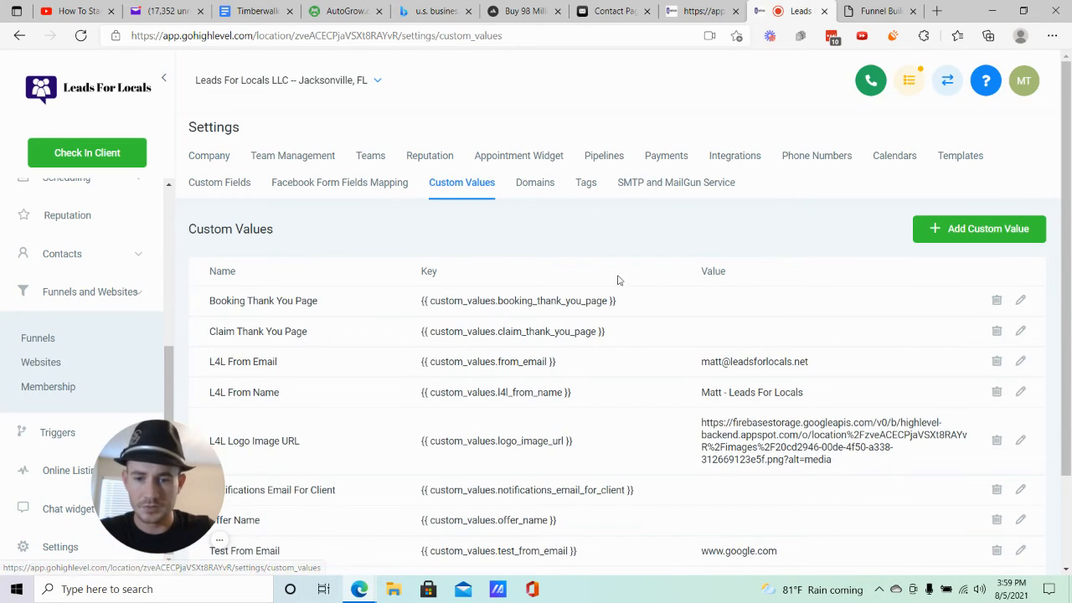
- Add a custom value named "Test Logo Image" with the copied logo link as its value, and save it
click(960, 237)
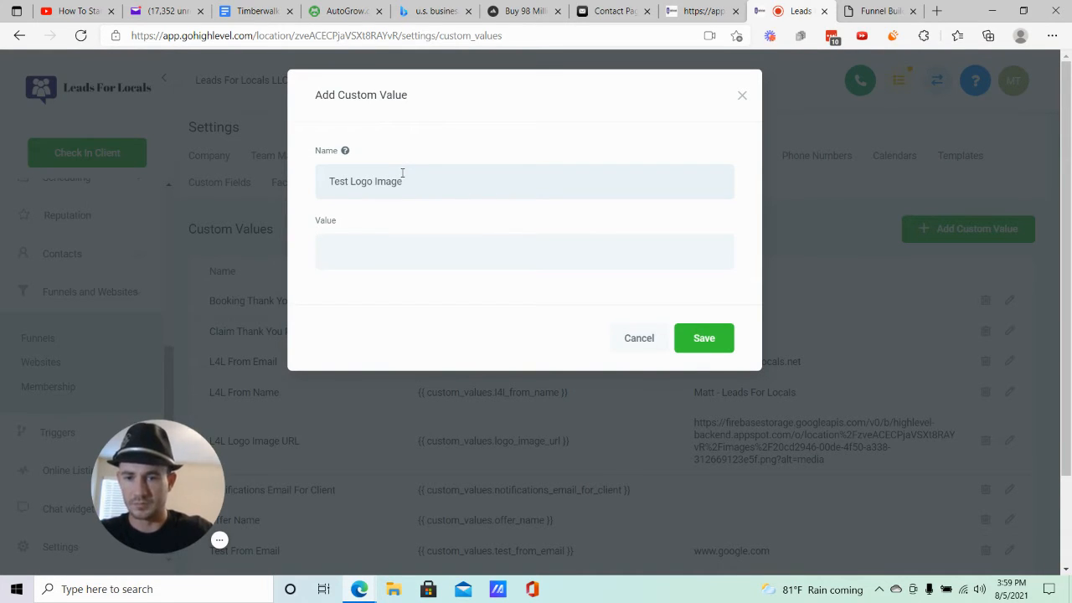
click(378, 250)
key(ctrl+v)
click(424, 274)
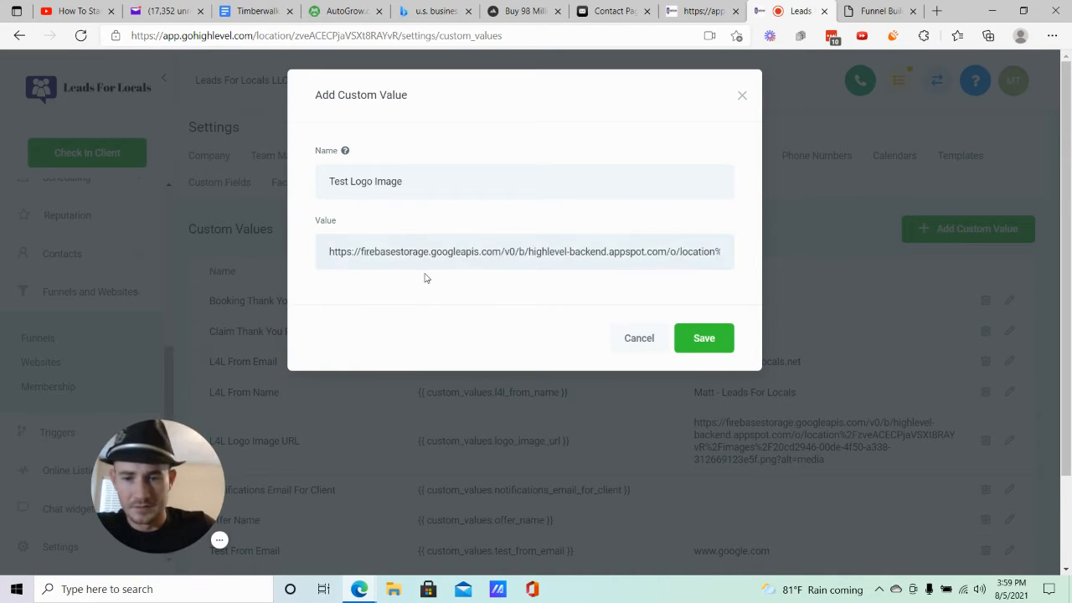
click(708, 337)
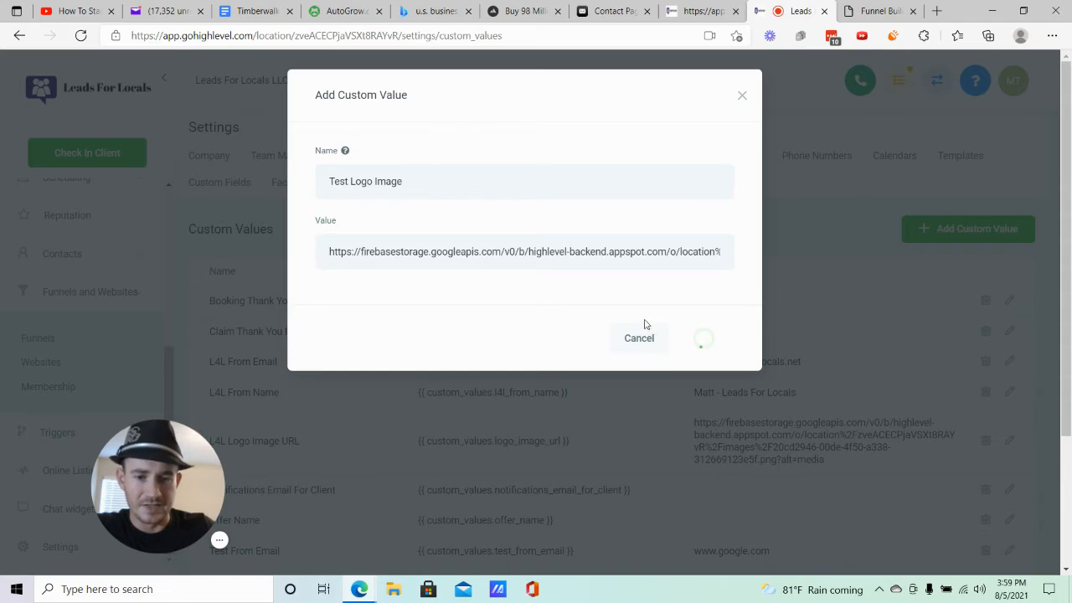
- Copy the key {{ custom_values.test_logo_image }} from the Test Logo Image entry and switch to the email template's browser tab
scroll(628, 293, down, 3)
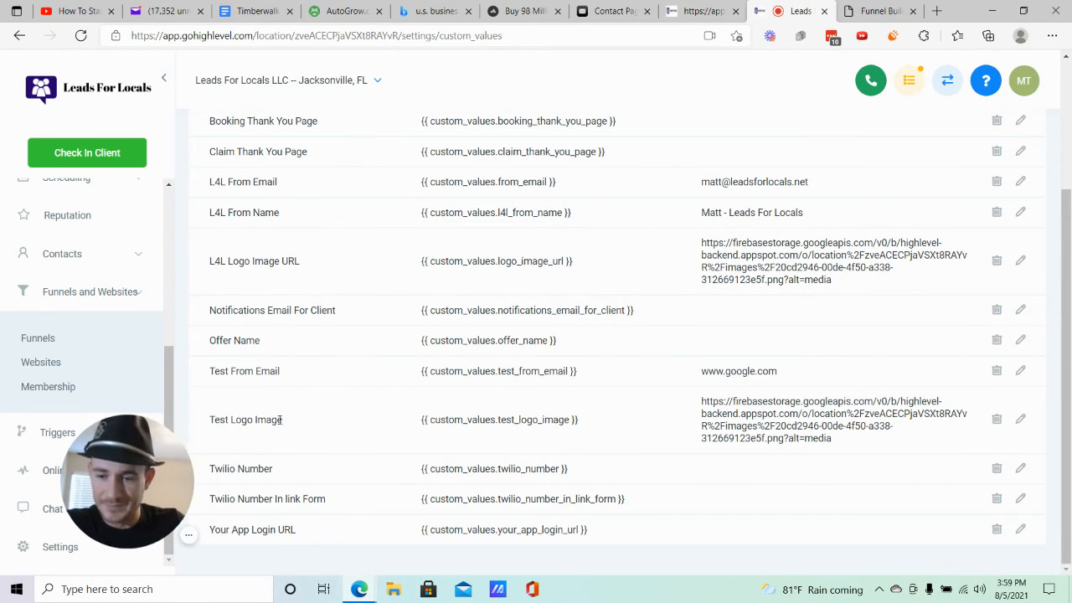
drag(584, 424, 423, 425)
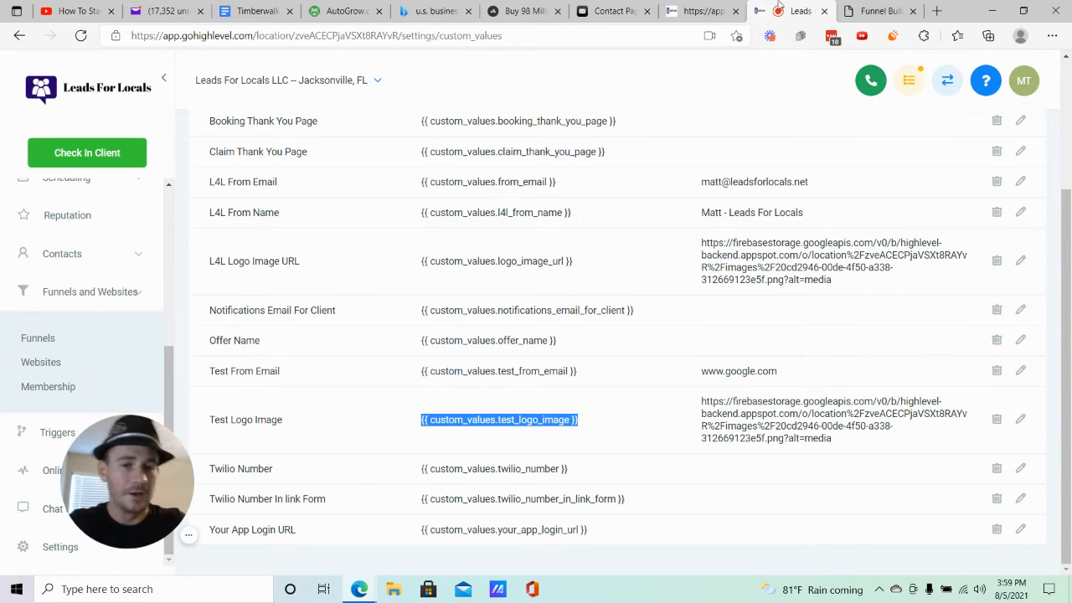
click(717, 5)
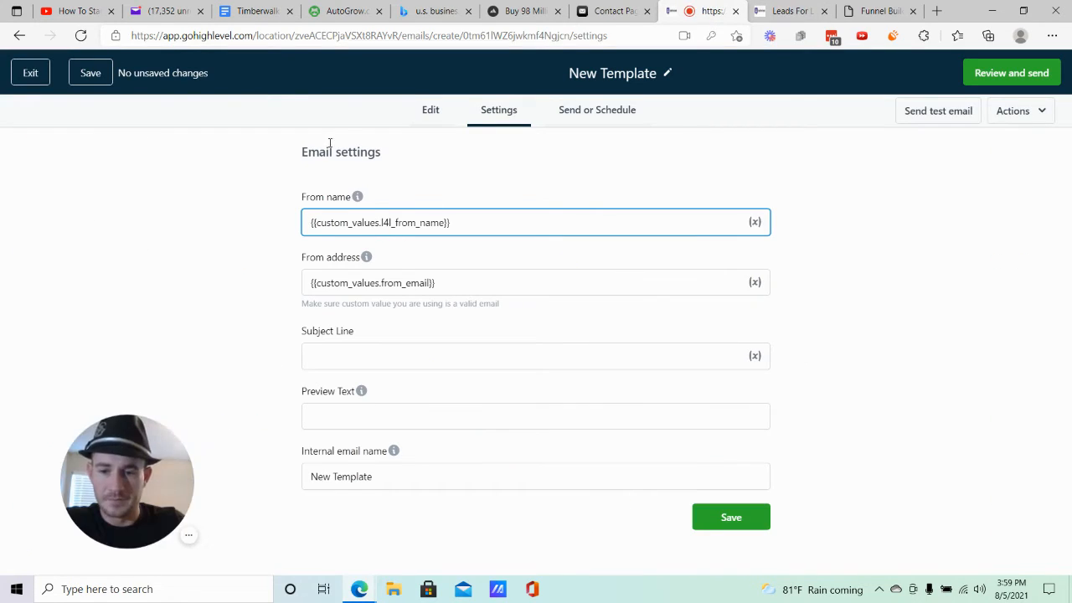
- Save the email settings with an empty subject line and exit to the Marketing Email list
click(364, 358)
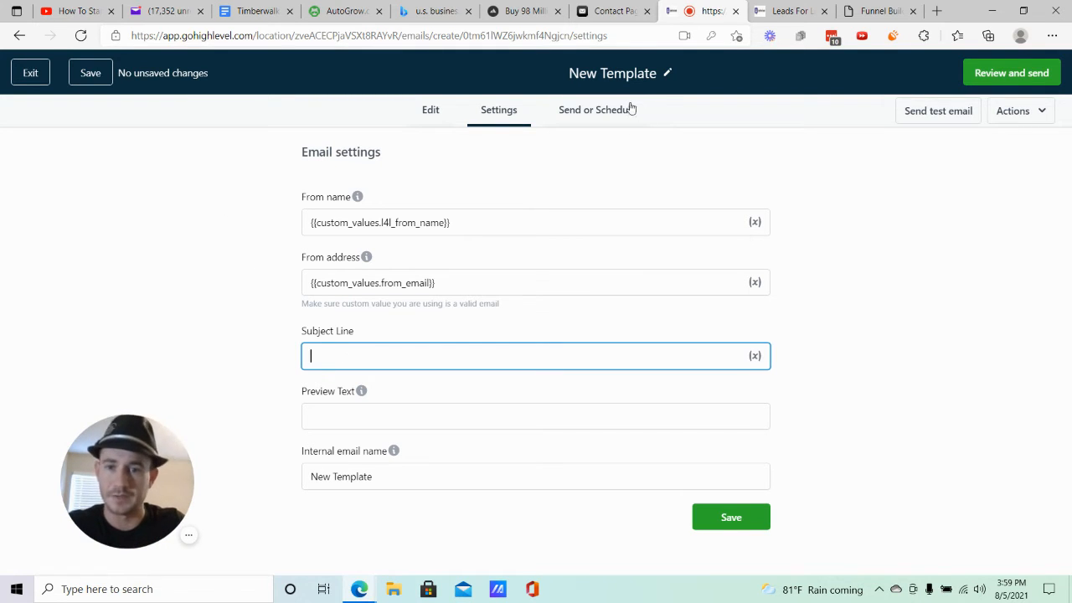
click(743, 520)
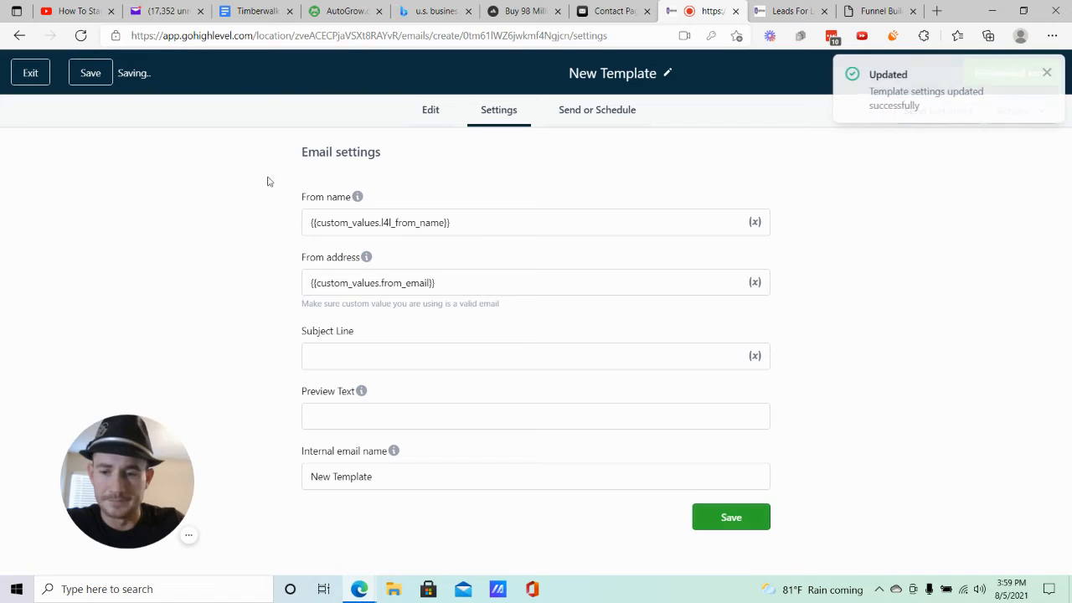
click(625, 73)
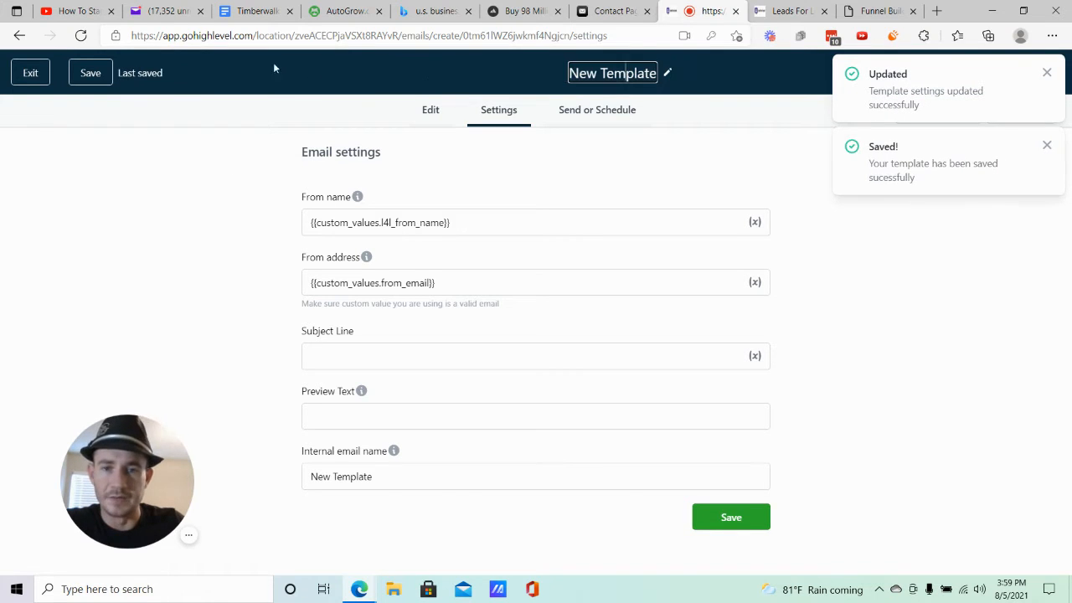
click(31, 74)
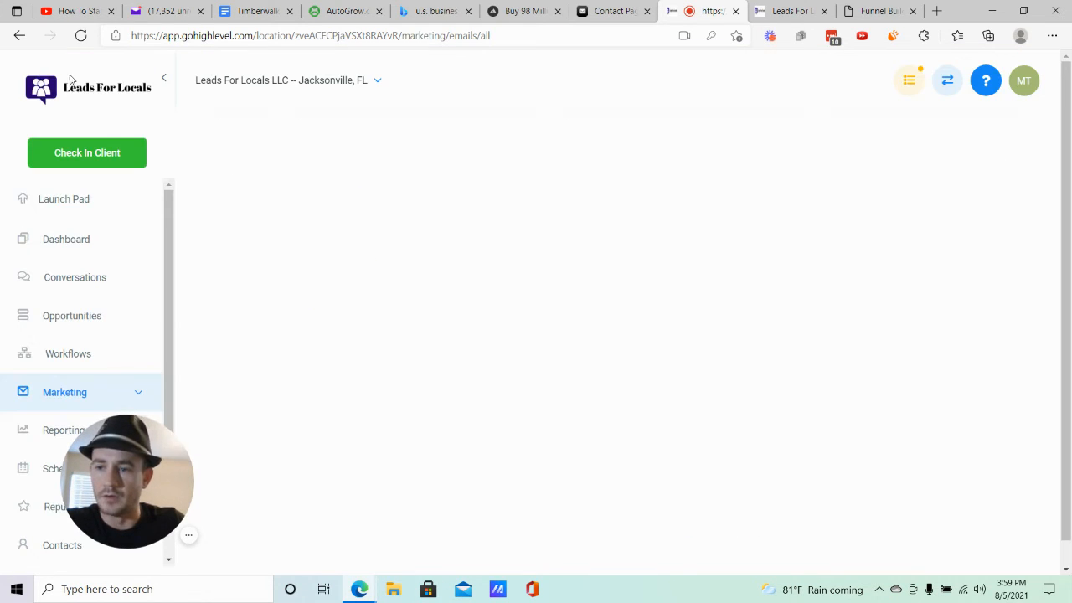
drag(161, 464, 170, 465)
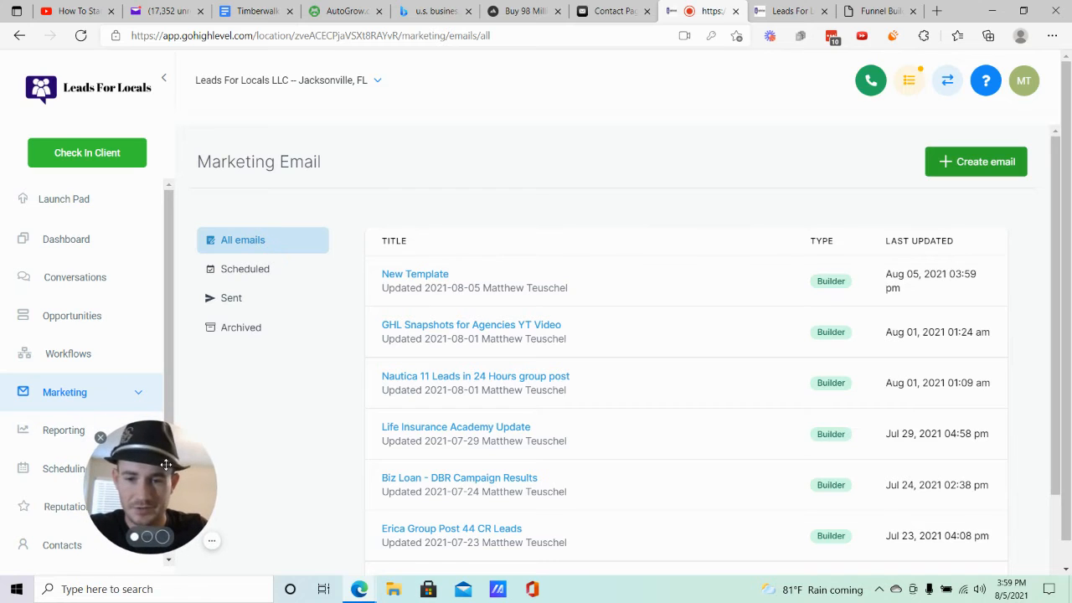
- Reopen the New Template email, check its settings and go to its design editor
click(414, 277)
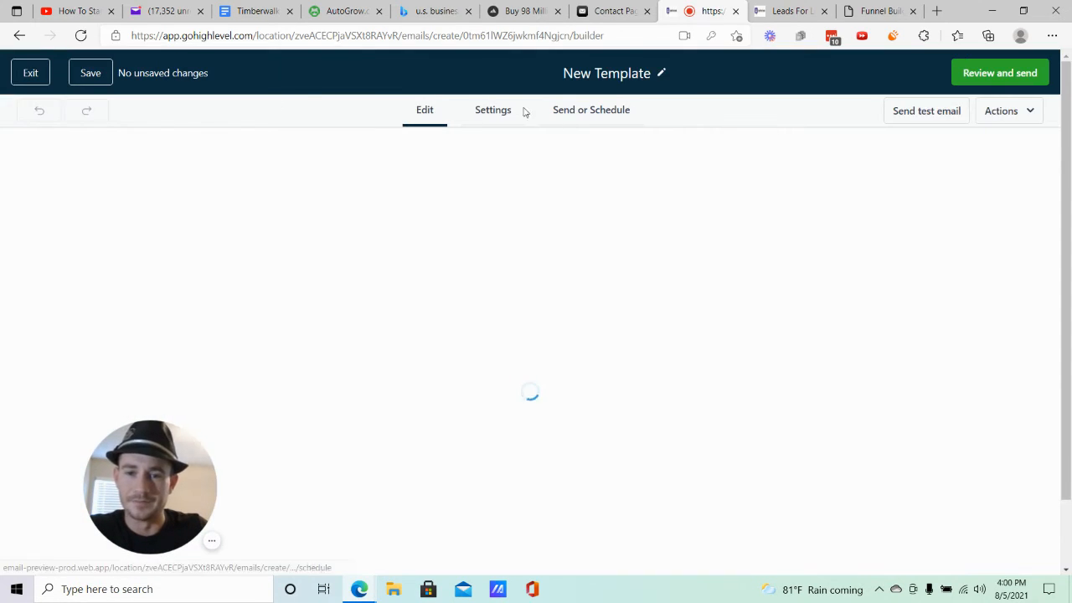
click(498, 112)
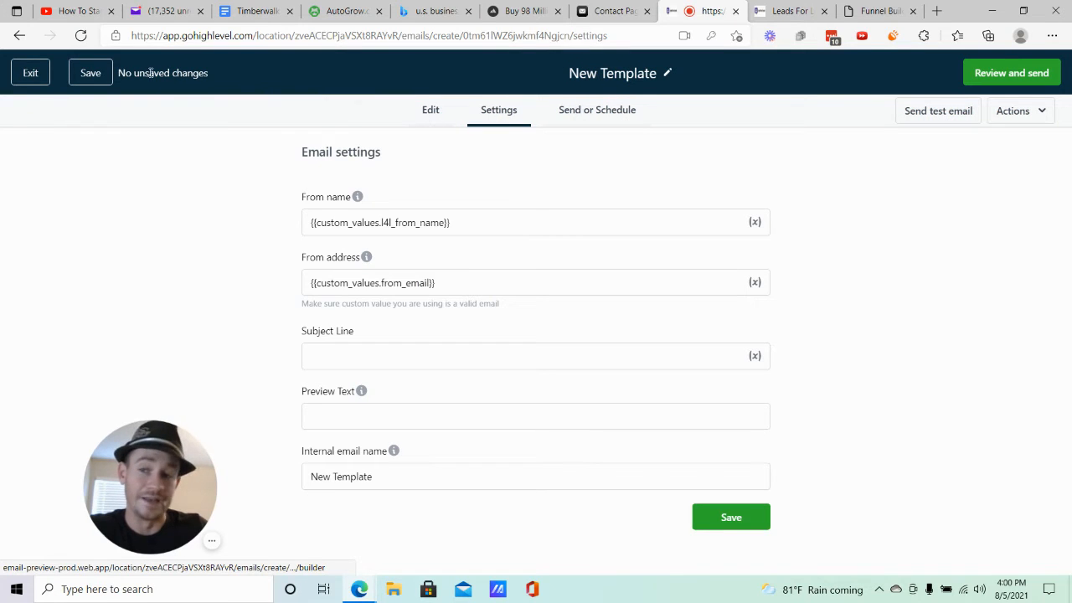
click(429, 112)
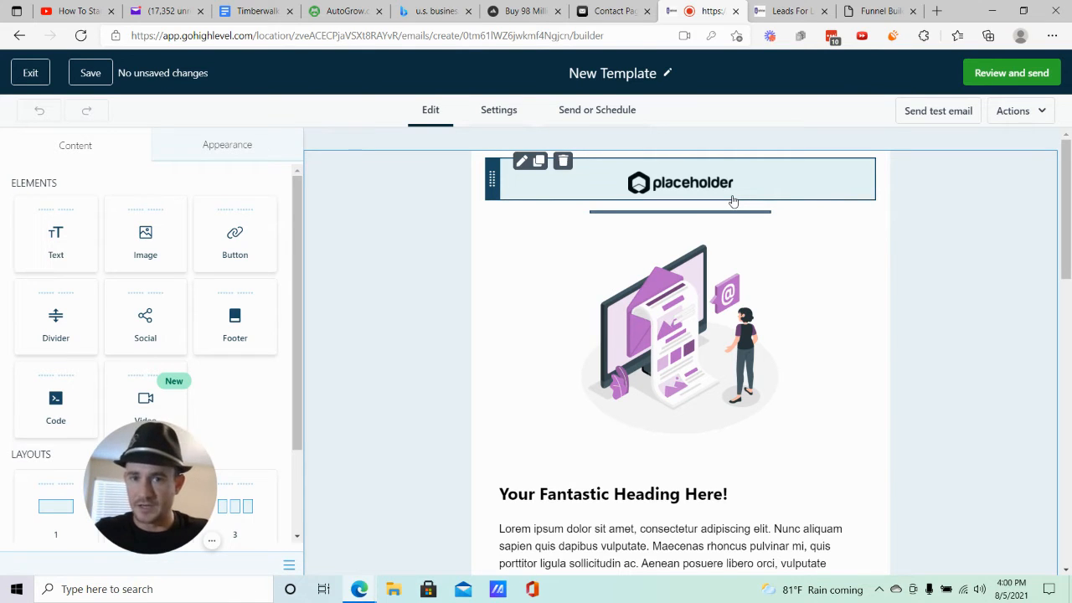
- Replace the header placeholder logo's image URL with {{custom_values.test_logo_image}}, without spaces inside the braces, and select the illustration below it
click(689, 184)
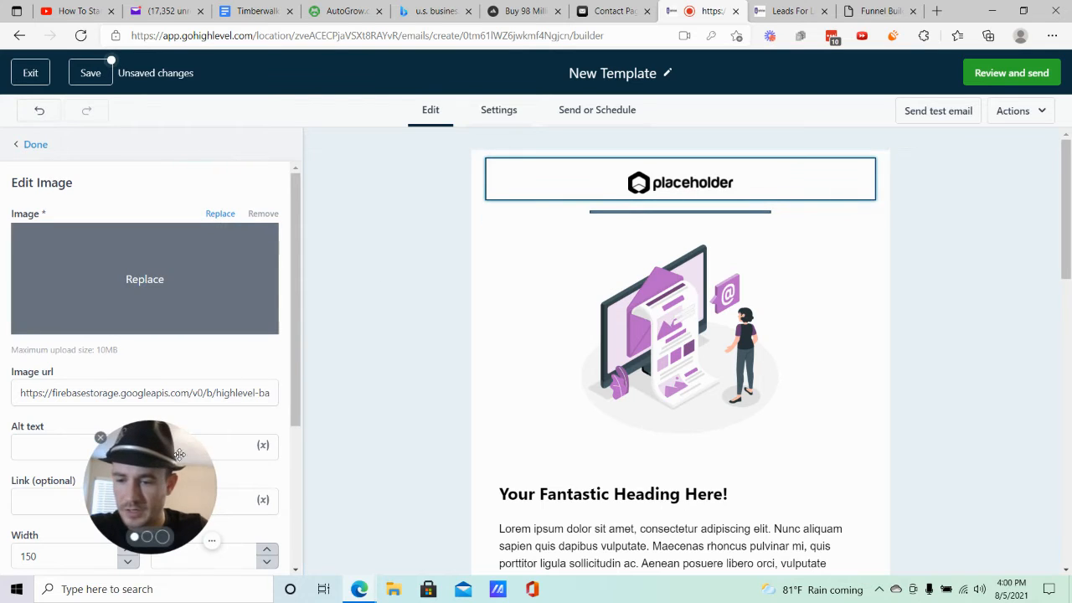
triple_click(66, 392)
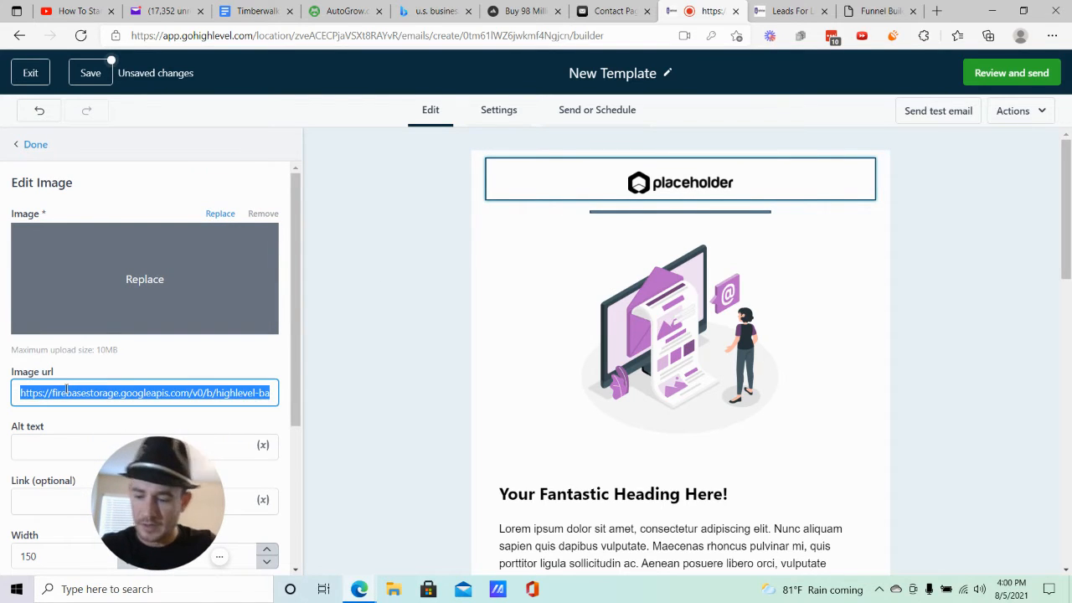
text({{ custom_values.test_logo_image }})
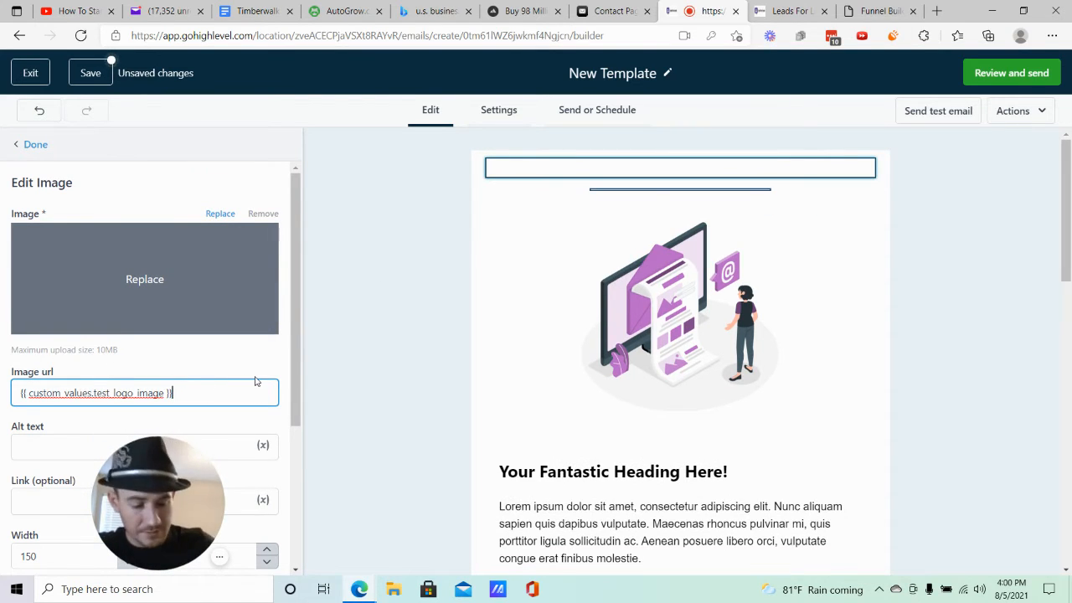
key(Left)
key(Left)
key(BackSpace)
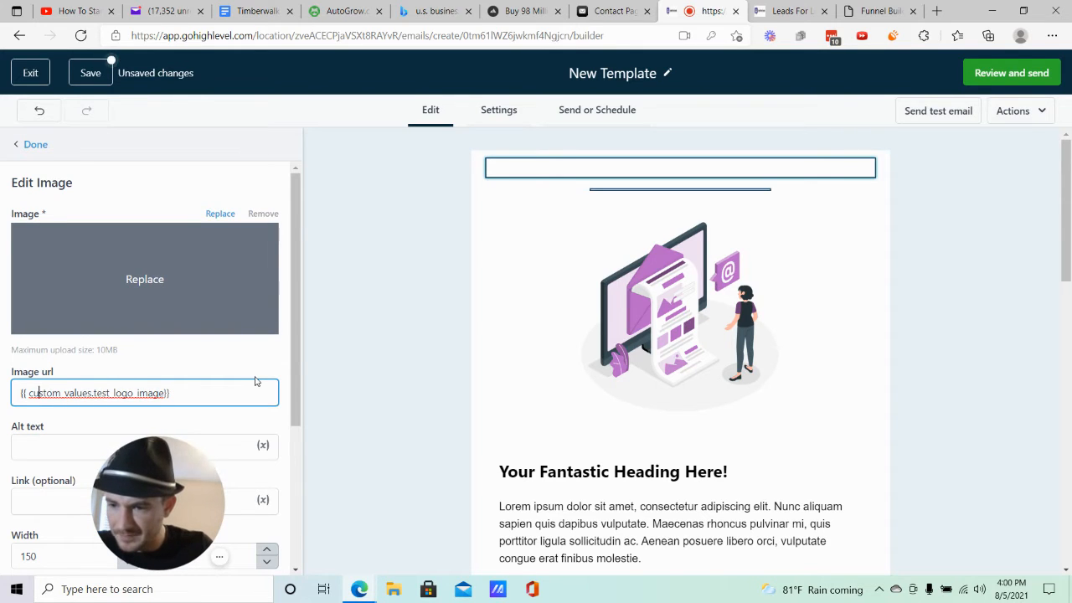
key(BackSpace)
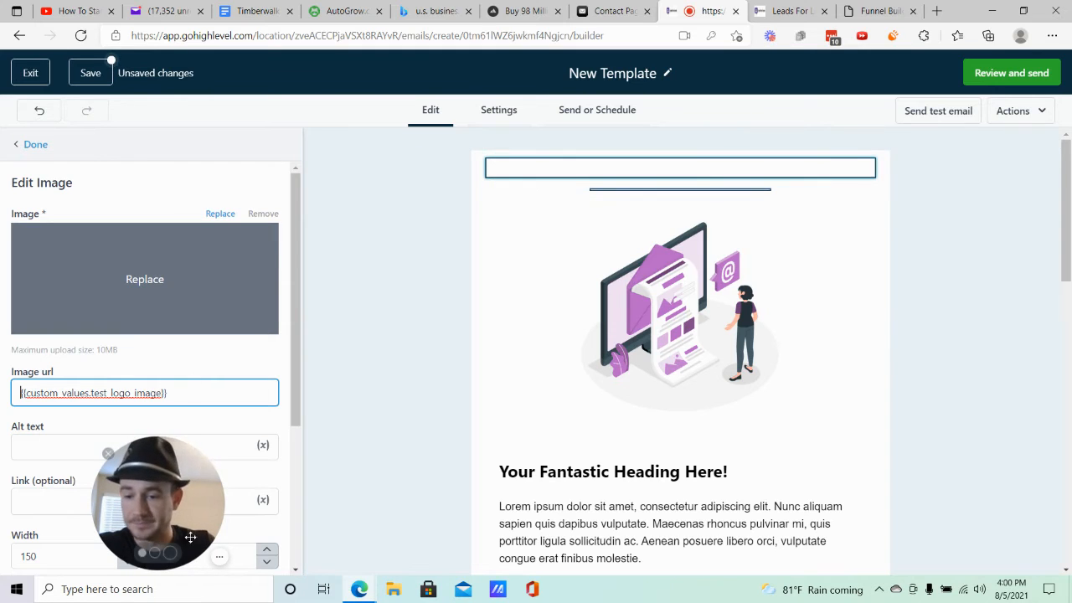
click(687, 285)
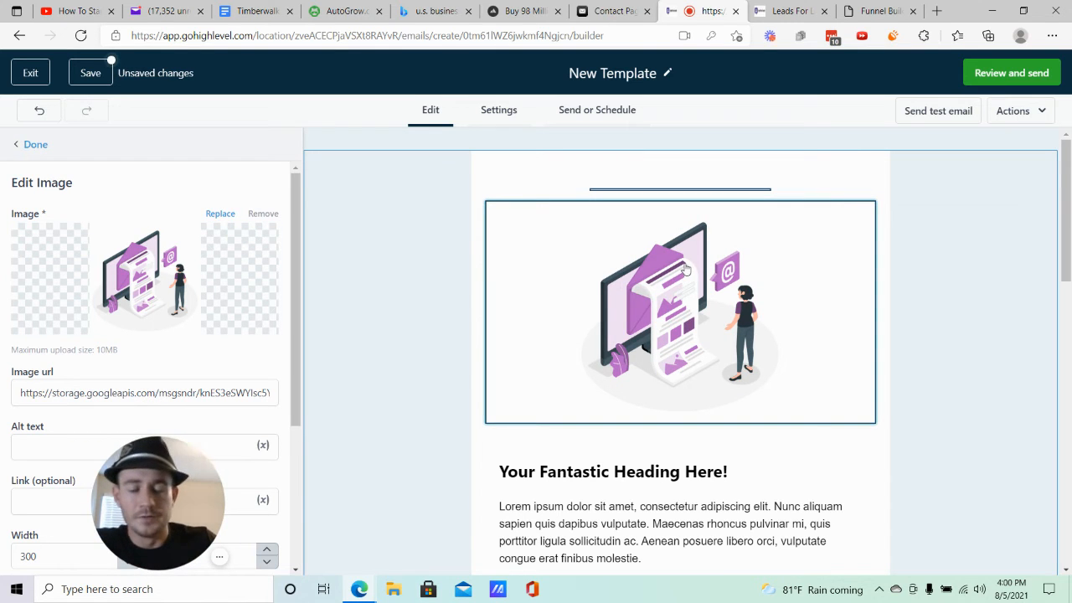
- Copy the image link of the first banner in the funnel builder's Media Library and switch to the Custom Values browser tab
click(879, 11)
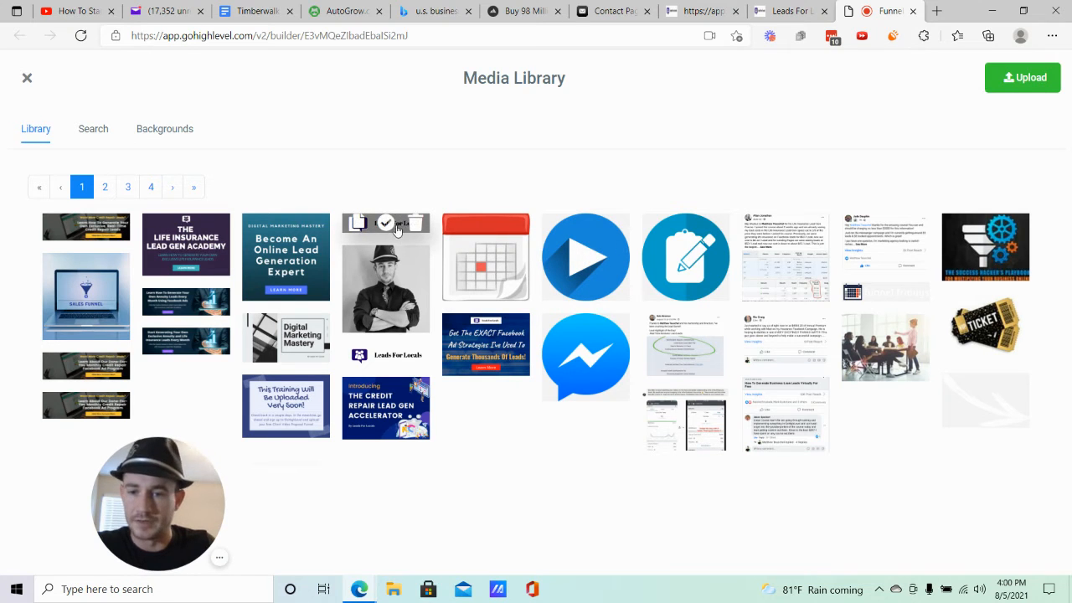
click(54, 228)
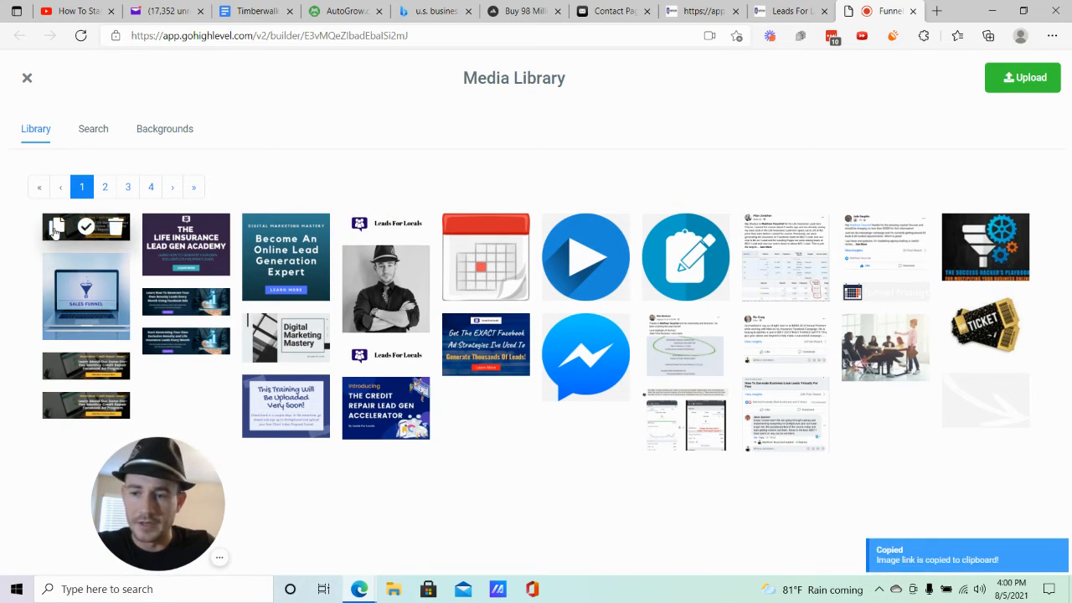
click(791, 10)
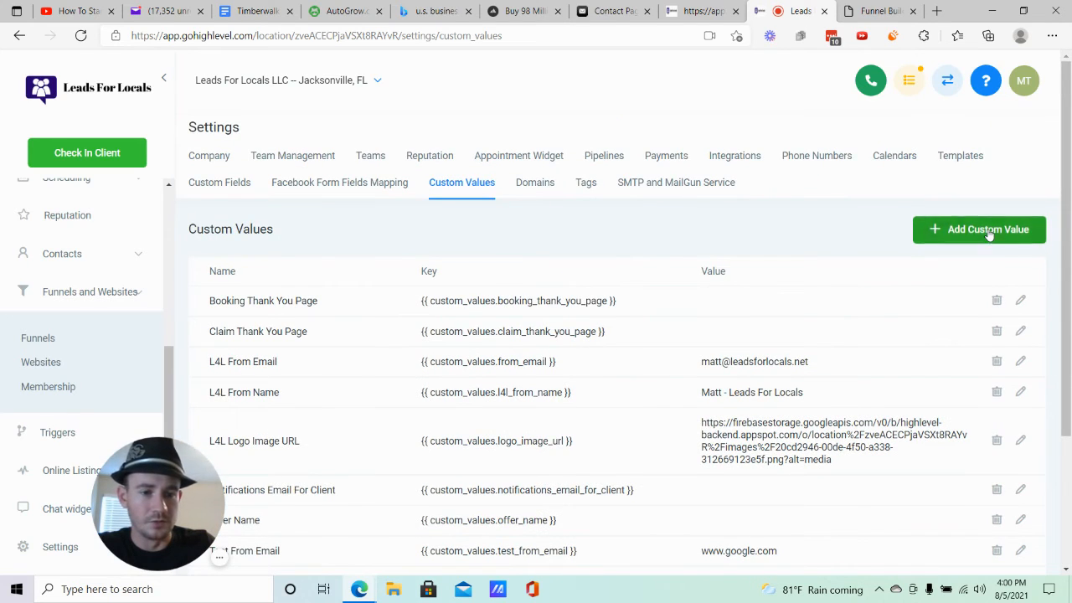
- Add a custom value named Test Email Image with the copied image link as its value and save it
click(989, 233)
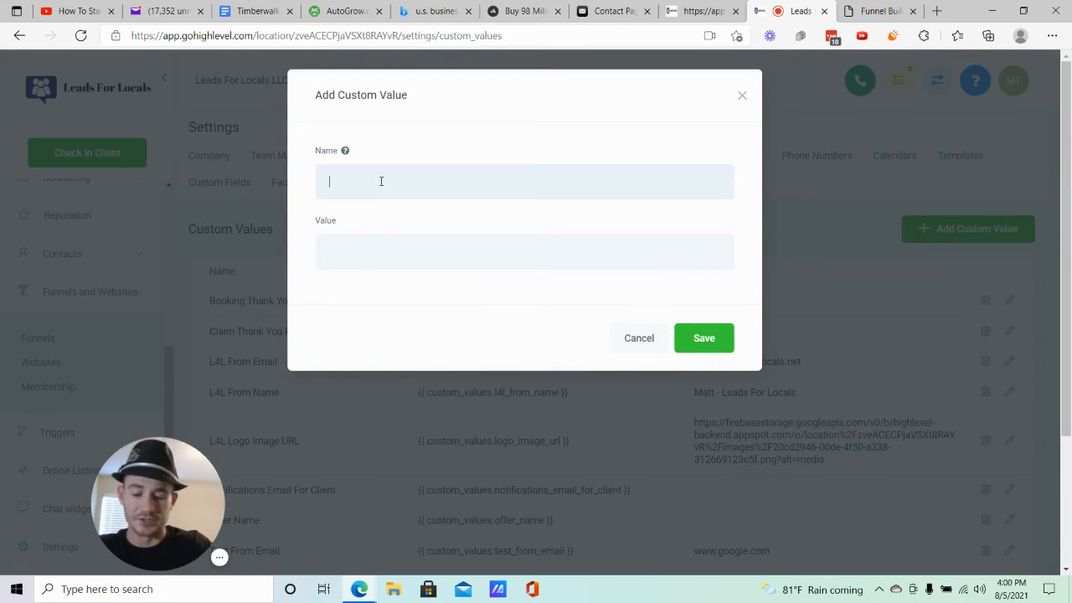
text(Test Email)
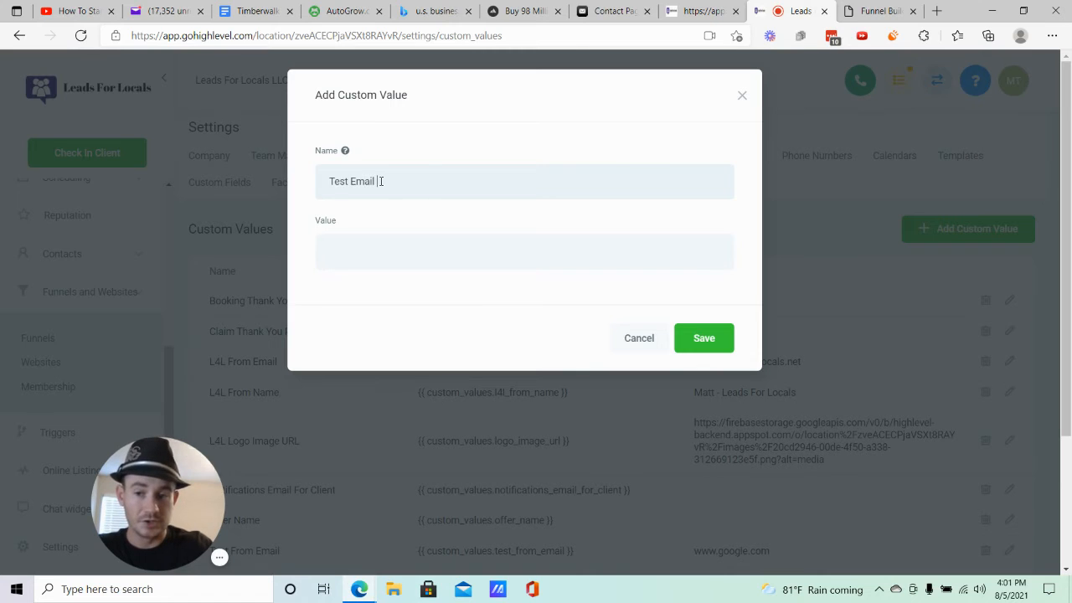
text( Image)
click(375, 253)
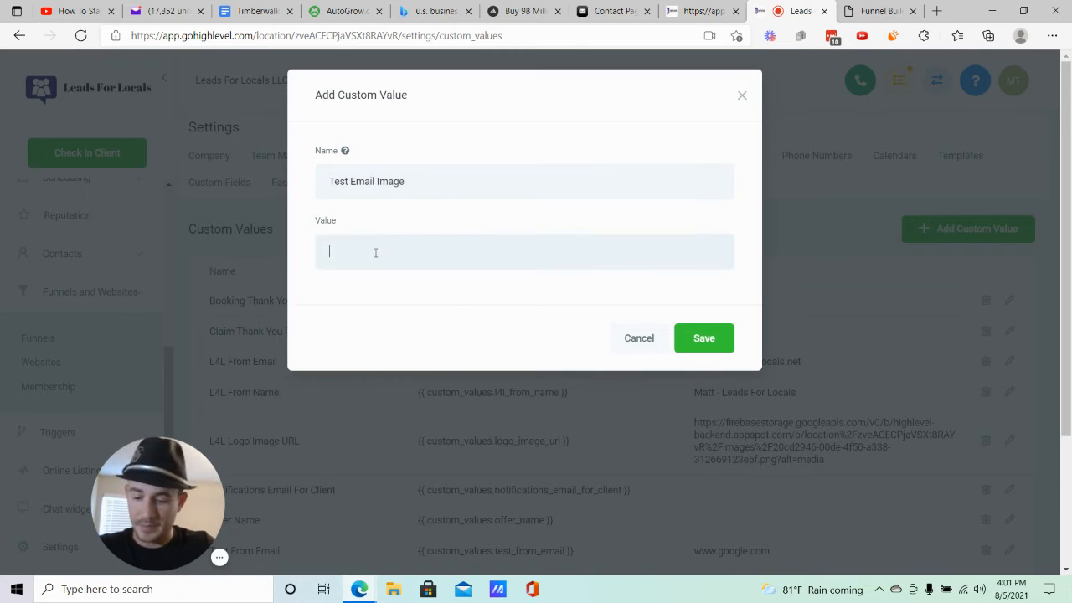
key(ctrl+v)
click(458, 307)
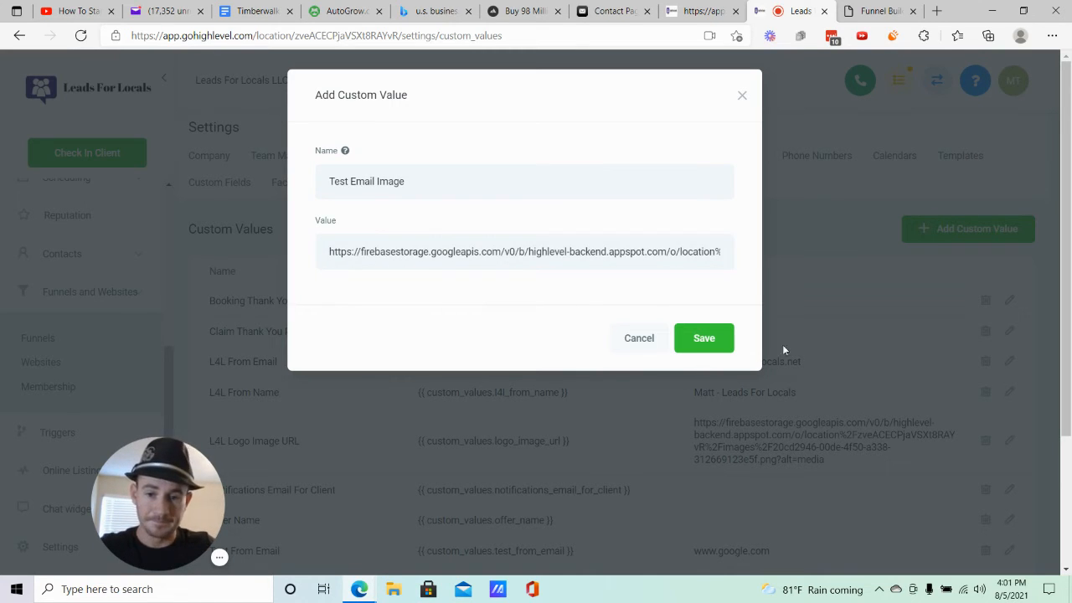
click(703, 338)
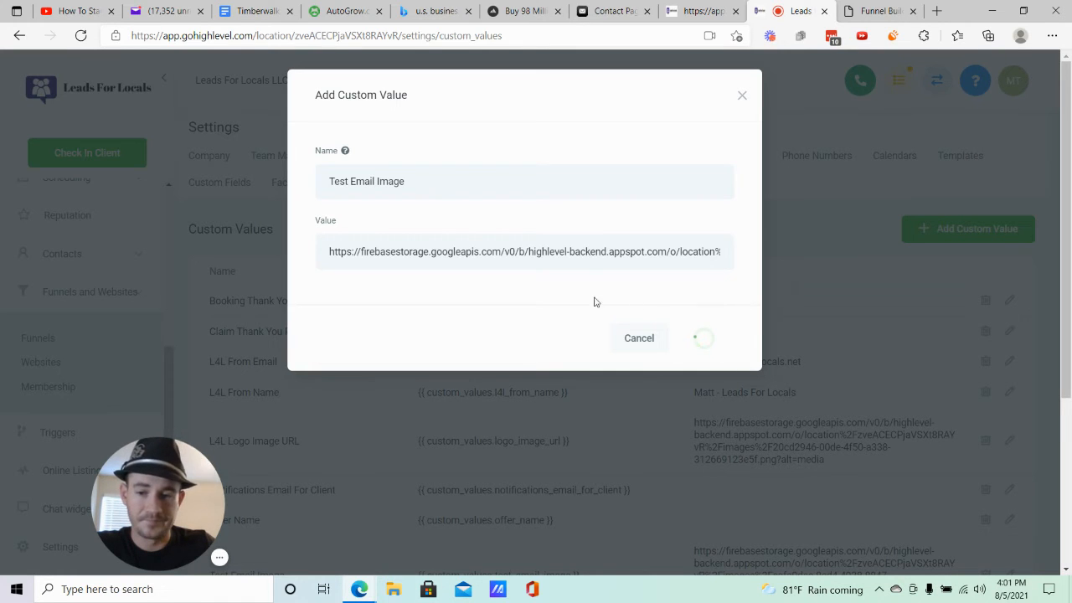
- Copy the key {{ custom_values.test_email_image }} from the Test Email Image entry and return to the email template's browser tab
scroll(447, 333, down, 3)
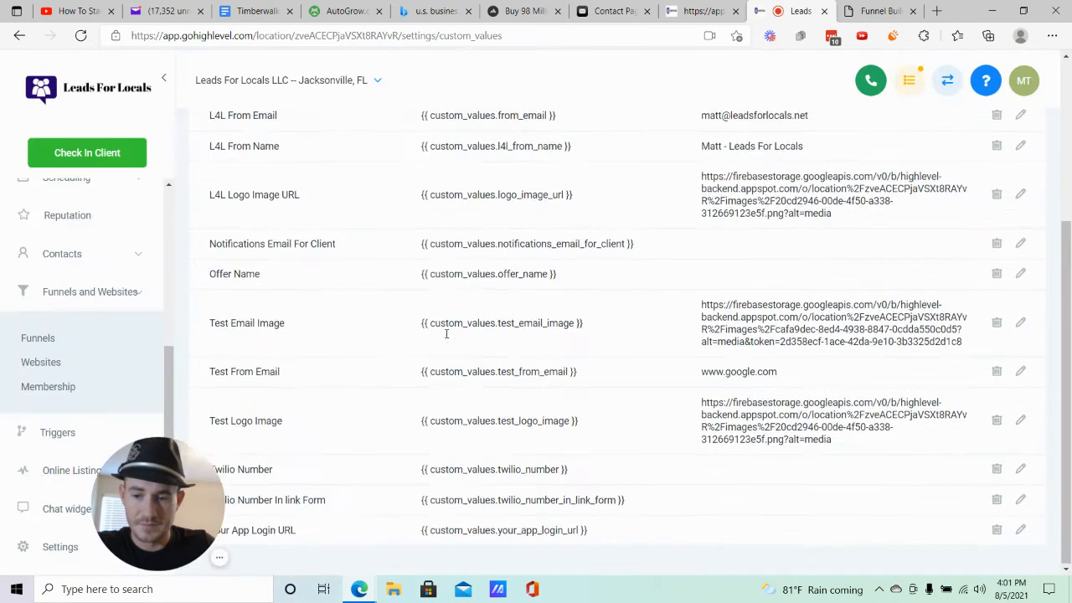
drag(588, 326, 420, 340)
click(687, 11)
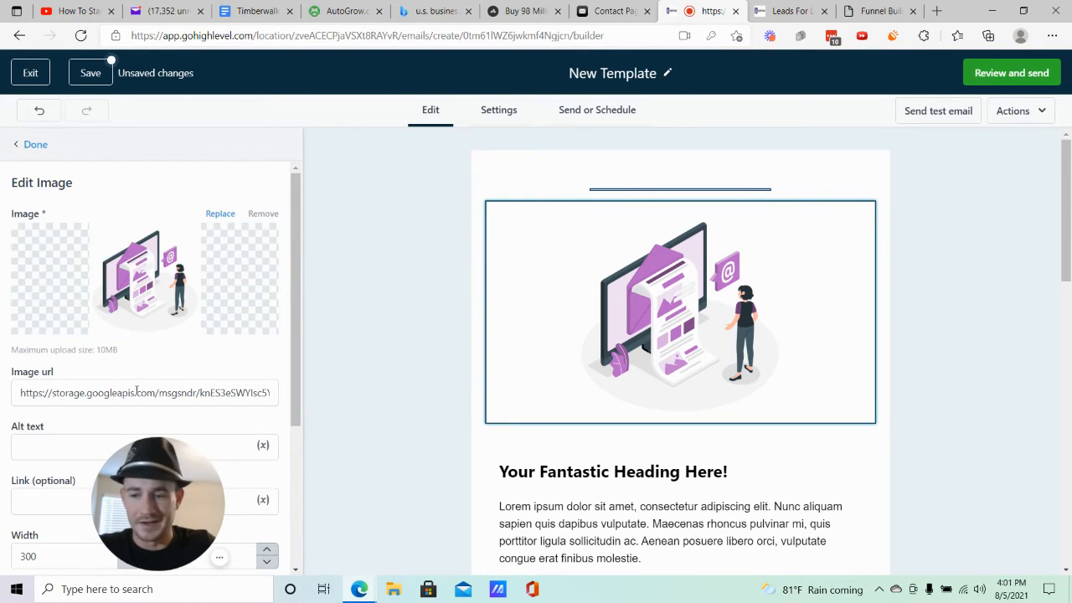
- Replace the illustration's image URL with {{custom_values.test_email_image}}, without spaces inside the braces, and place the cursor in its link field
scroll(158, 381, down, 3)
triple_click(130, 269)
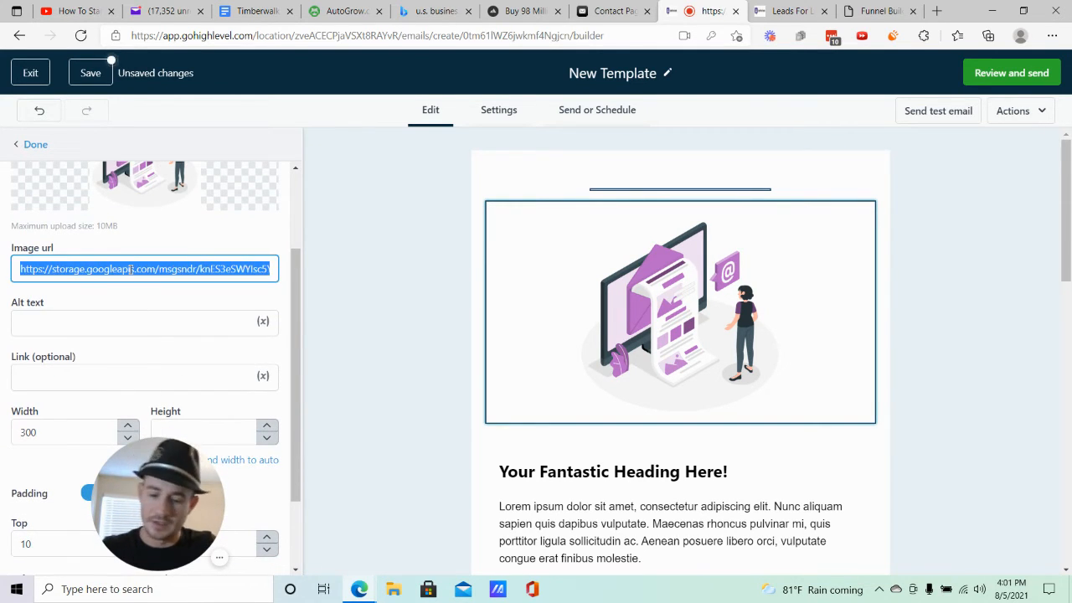
key(ctrl+v)
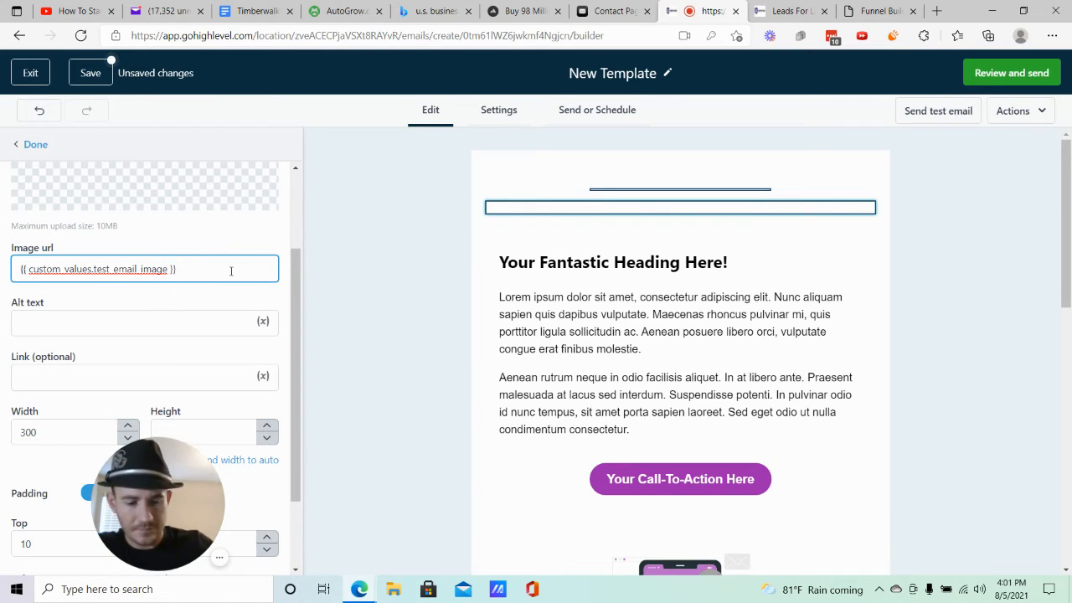
key(Left)
key(Left)
key(BackSpace)
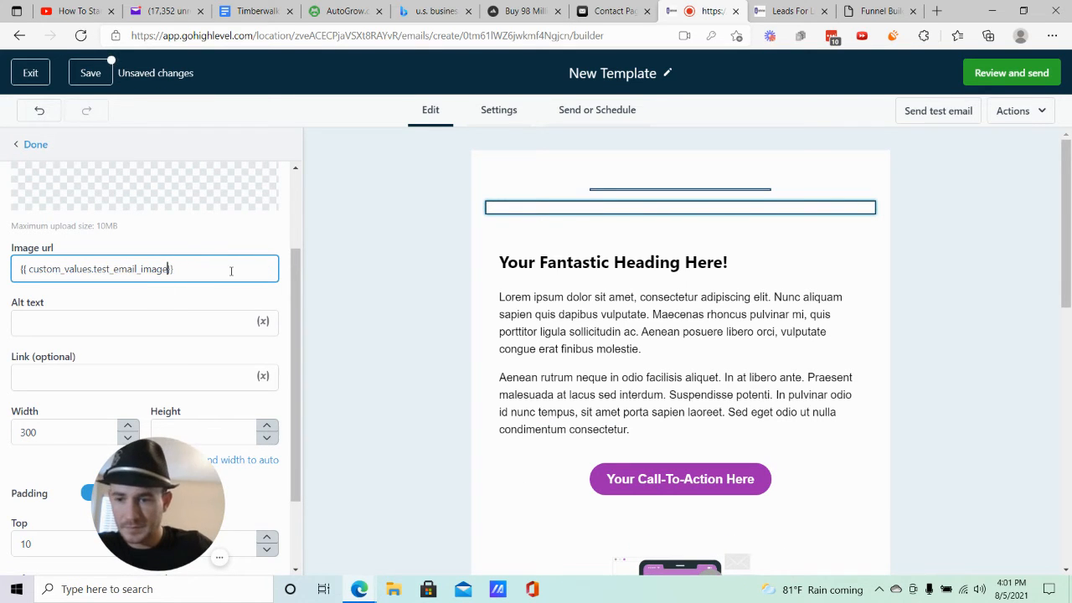
click(29, 269)
key(BackSpace)
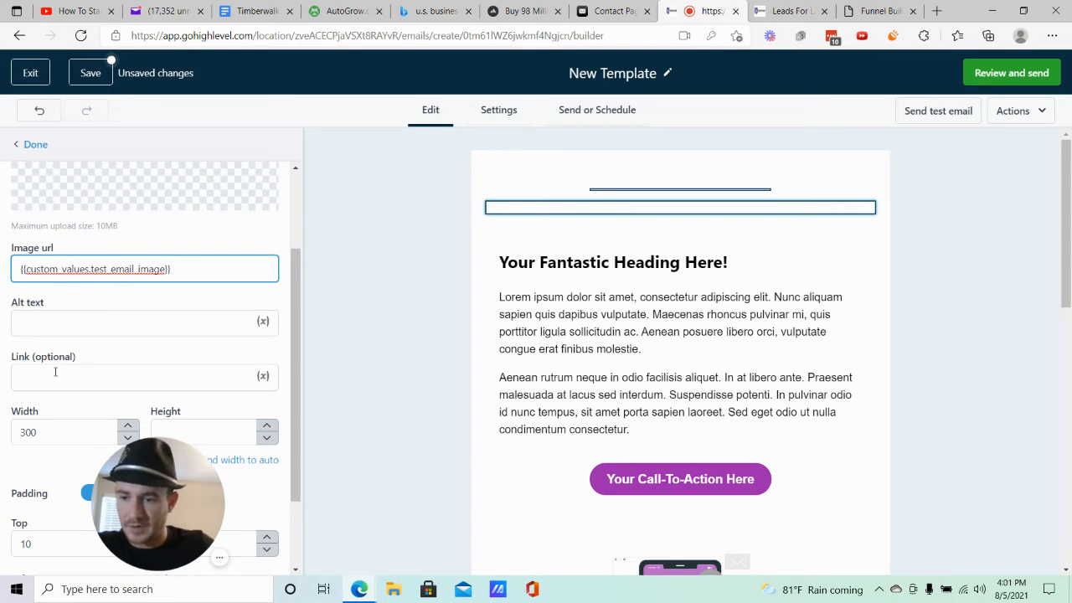
click(57, 375)
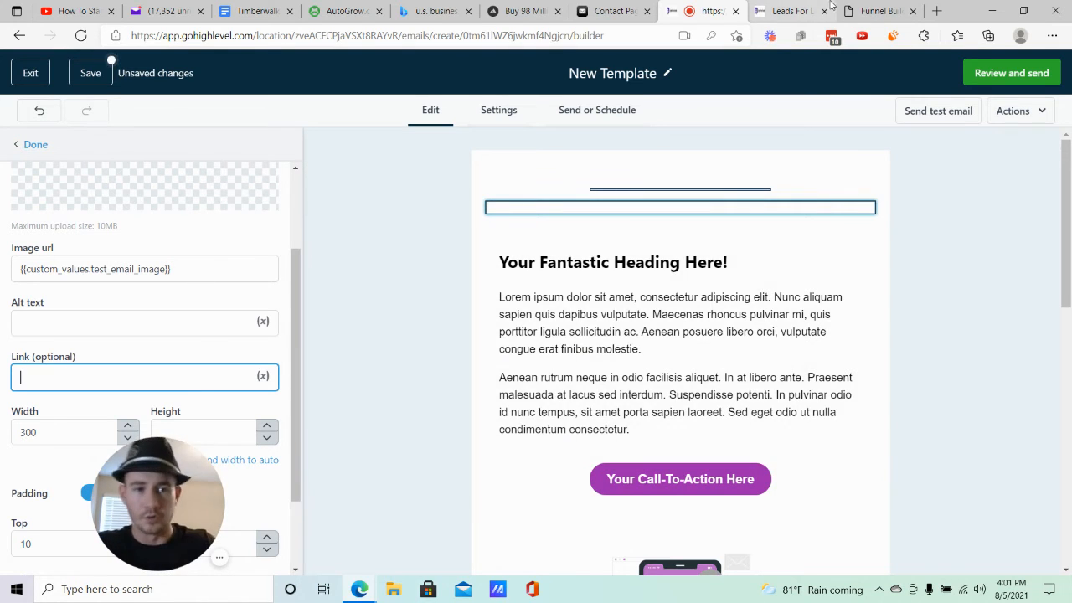
click(782, 10)
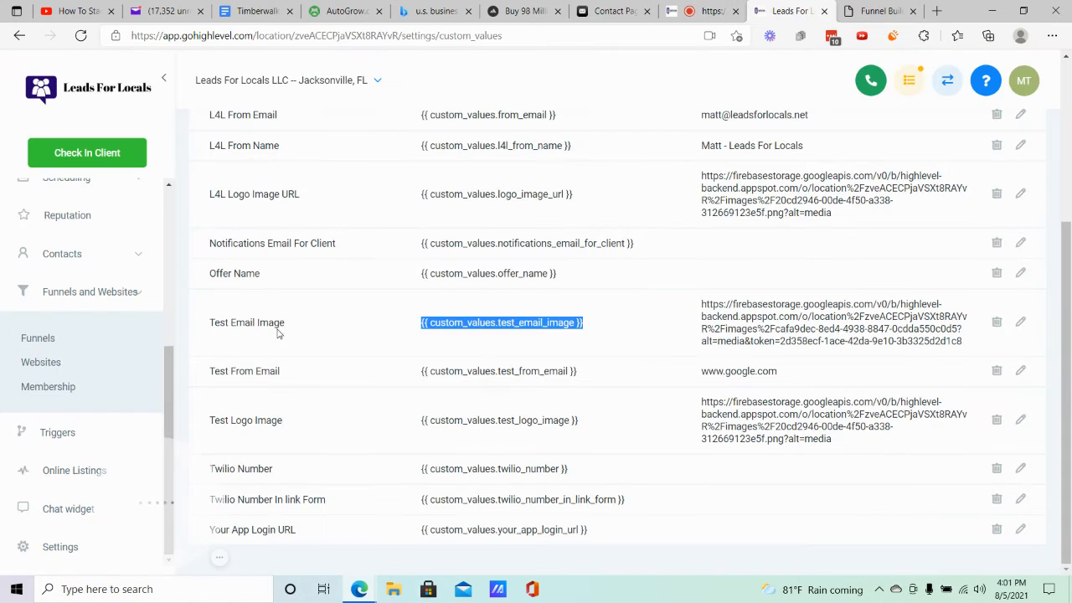
scroll(312, 361, up, 1)
scroll(443, 201, up, 3)
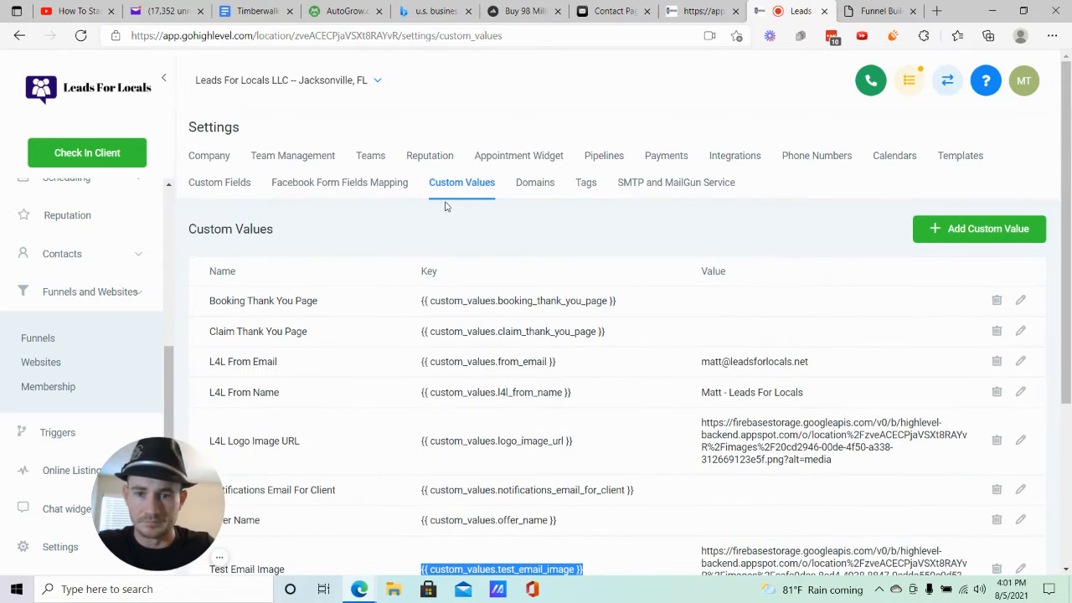
click(978, 228)
click(395, 171)
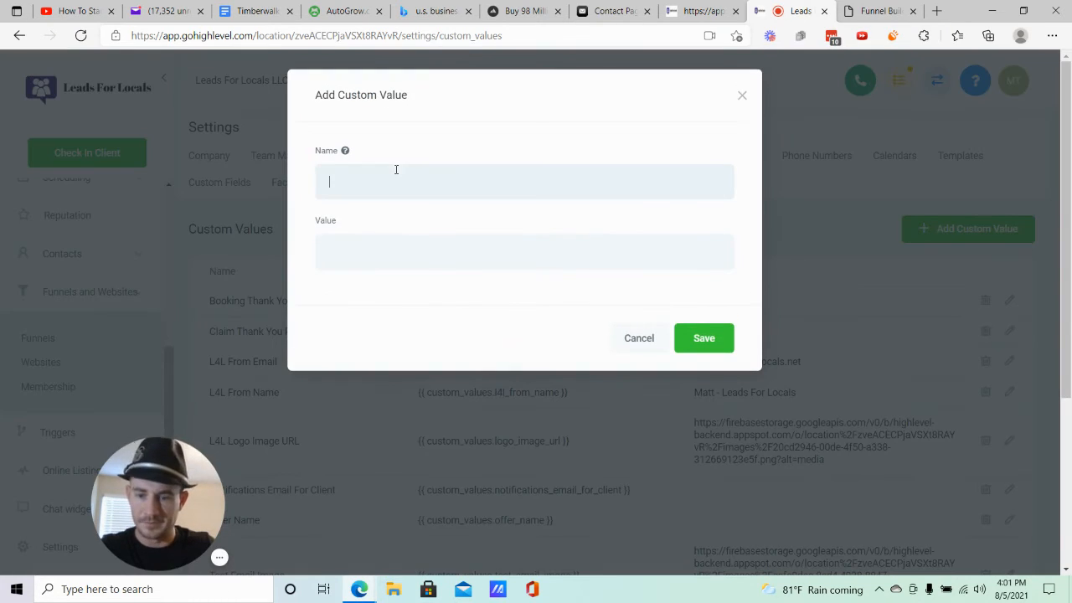
text(Test)
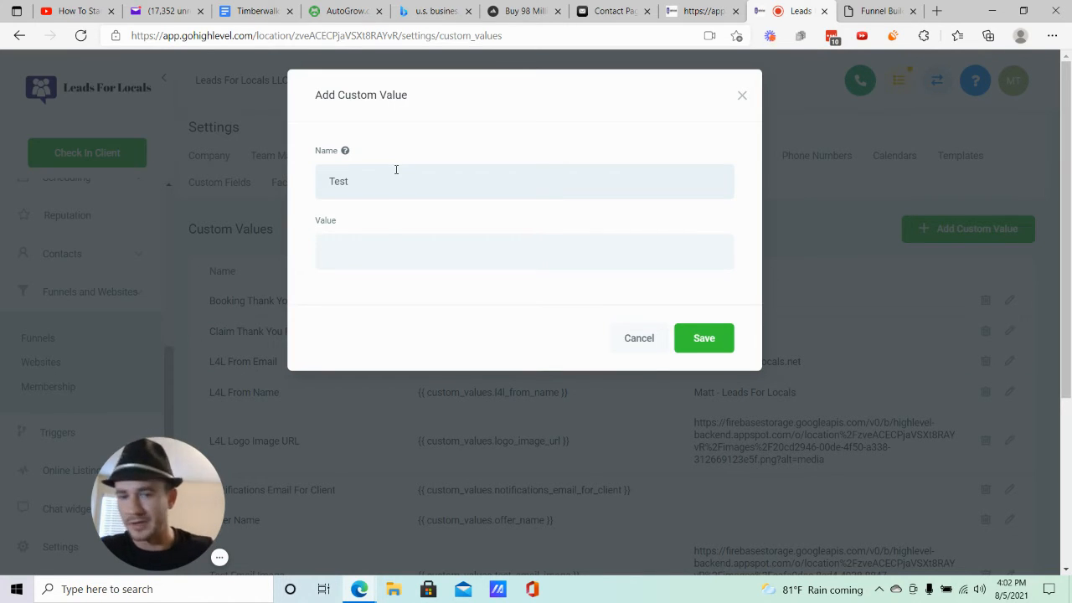
text(Custom)
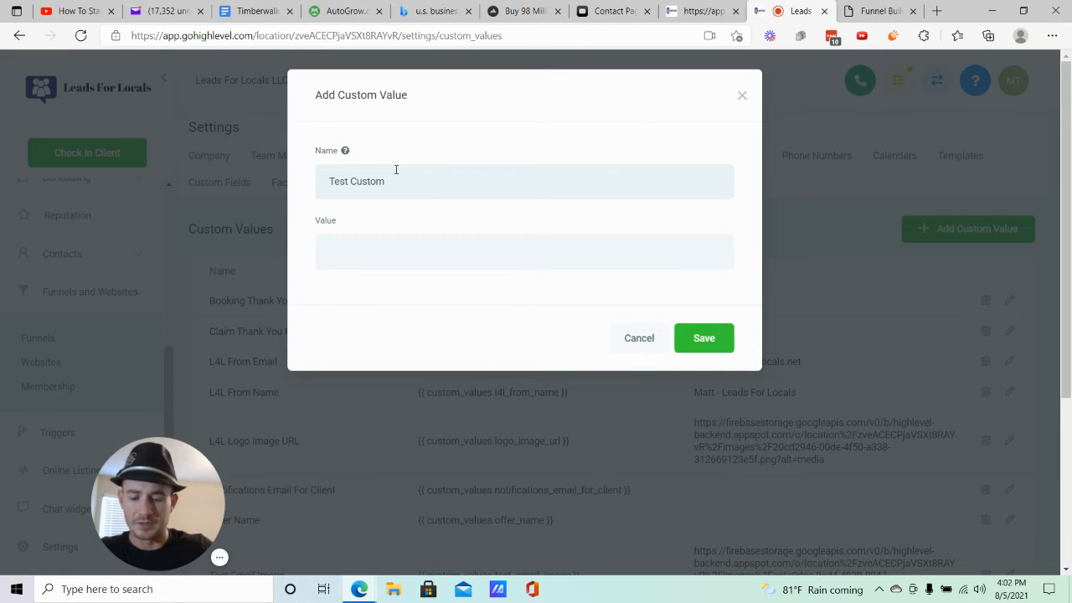
text( Funding Plan)
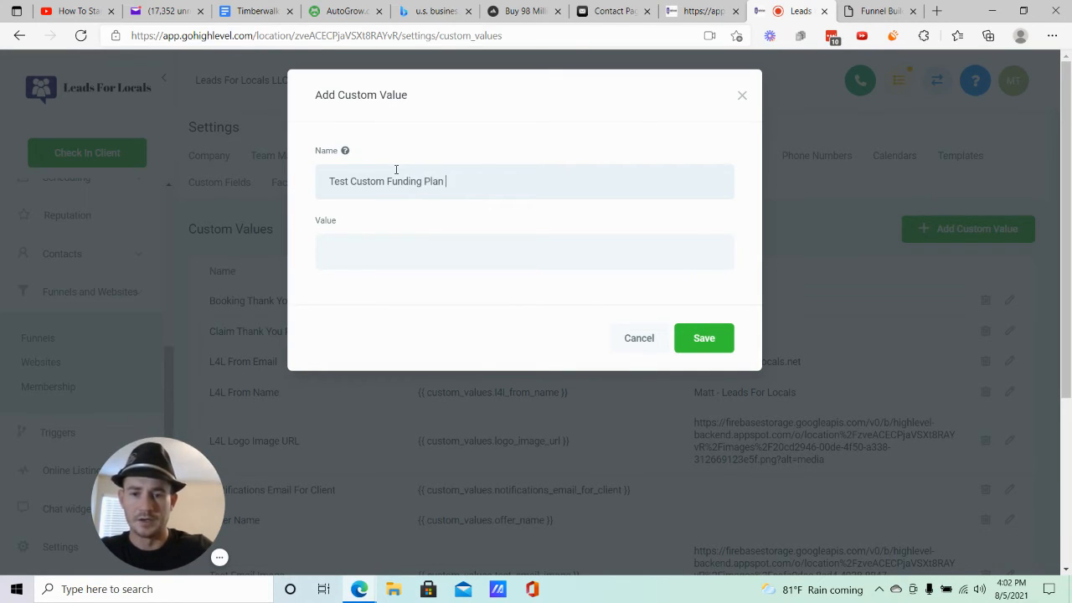
text( URL)
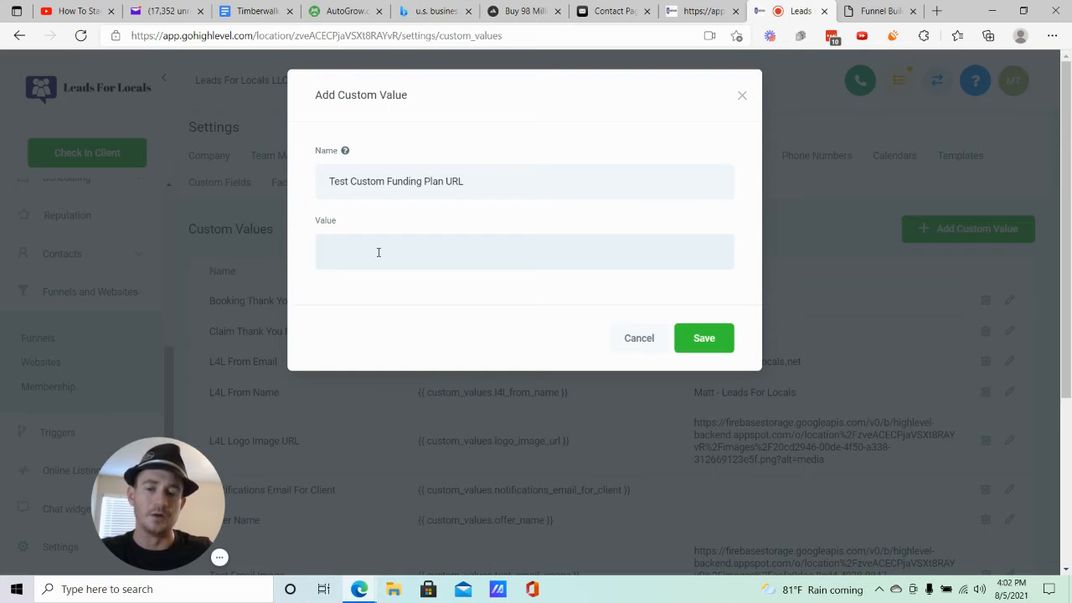
text(www.googl)
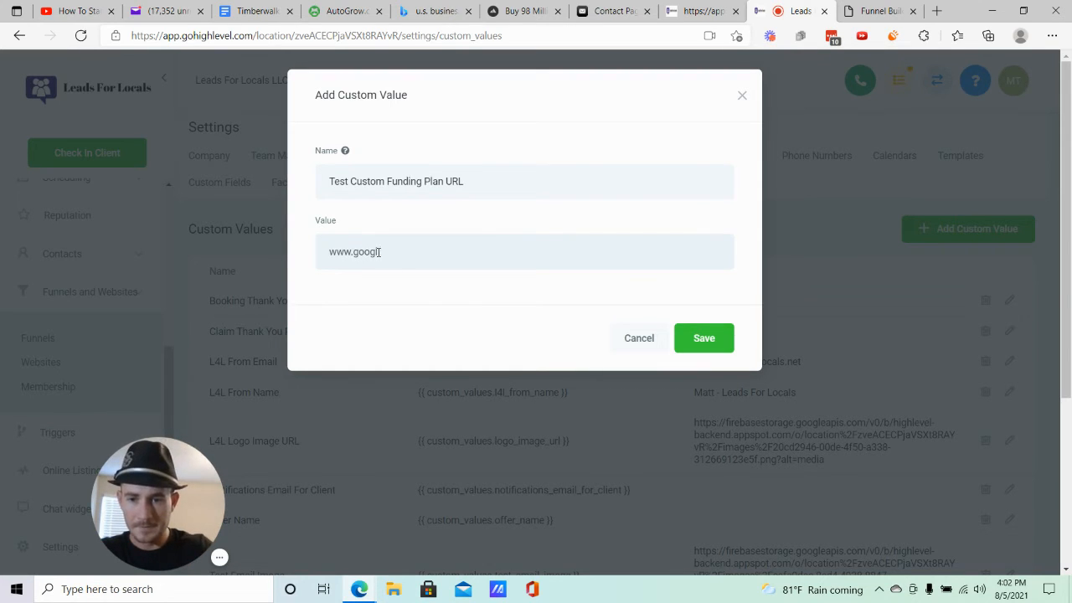
text(e.com)
click(693, 338)
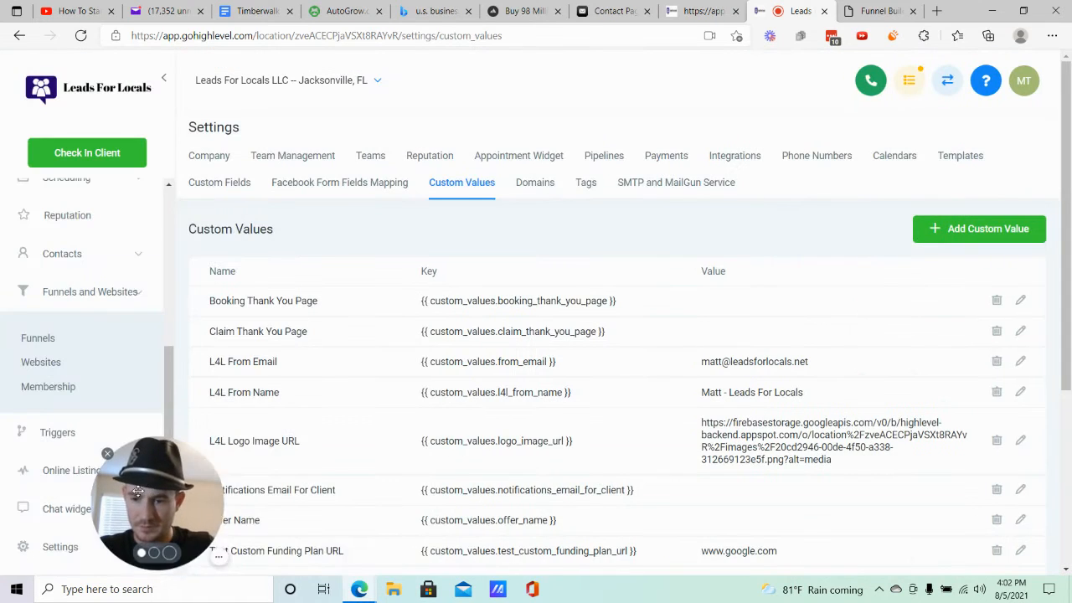
- Copy the key {{ custom_values.test_custom_funding_plan_url }} from the Test Custom Funding Plan URL entry and return to the email template
scroll(342, 306, down, 3)
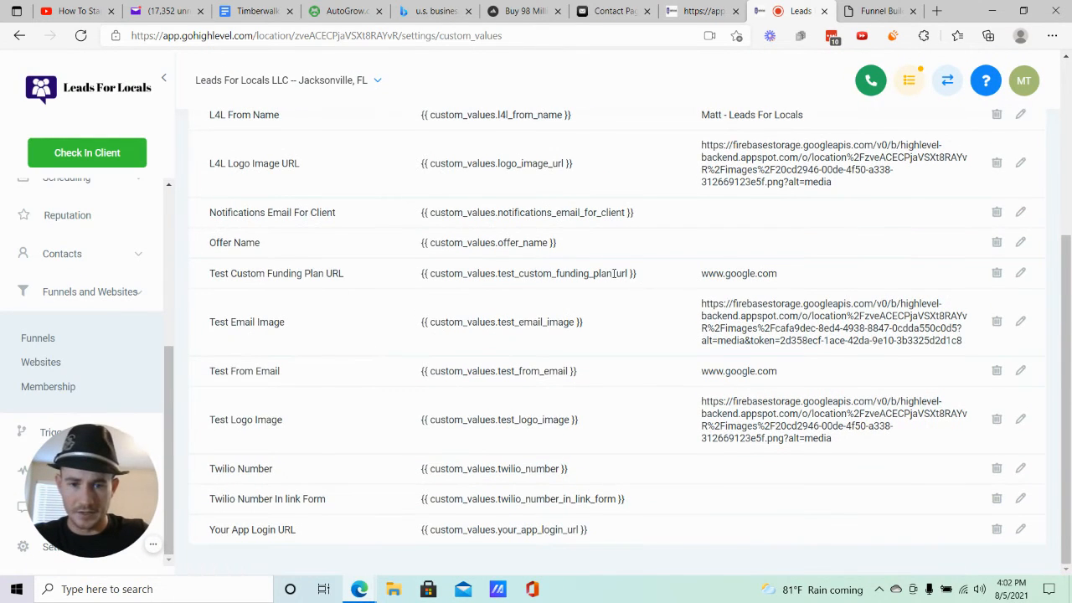
drag(640, 275, 412, 268)
key(ctrl+c)
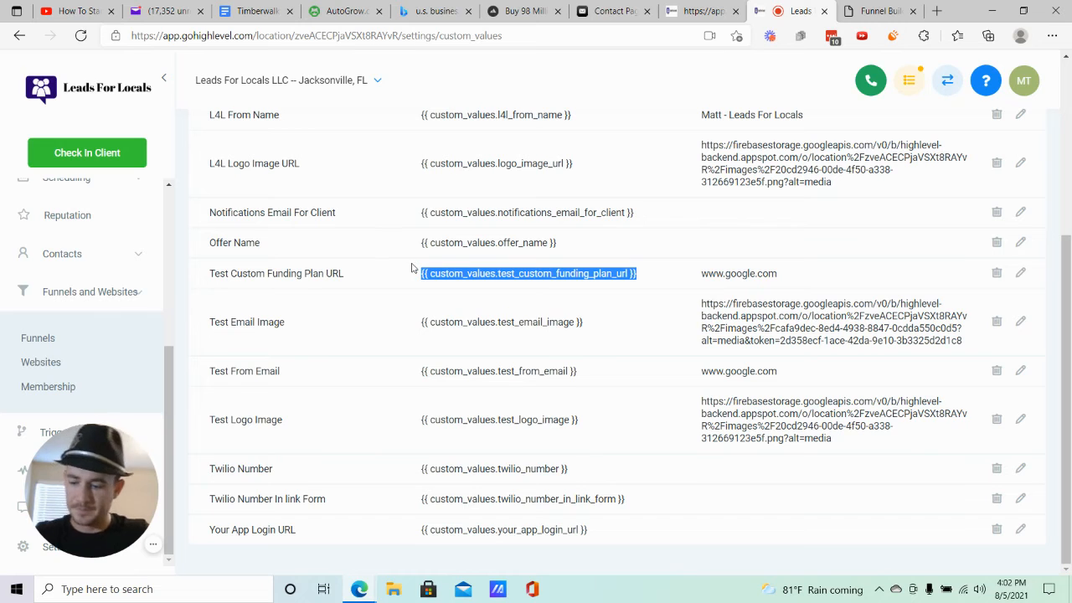
click(676, 10)
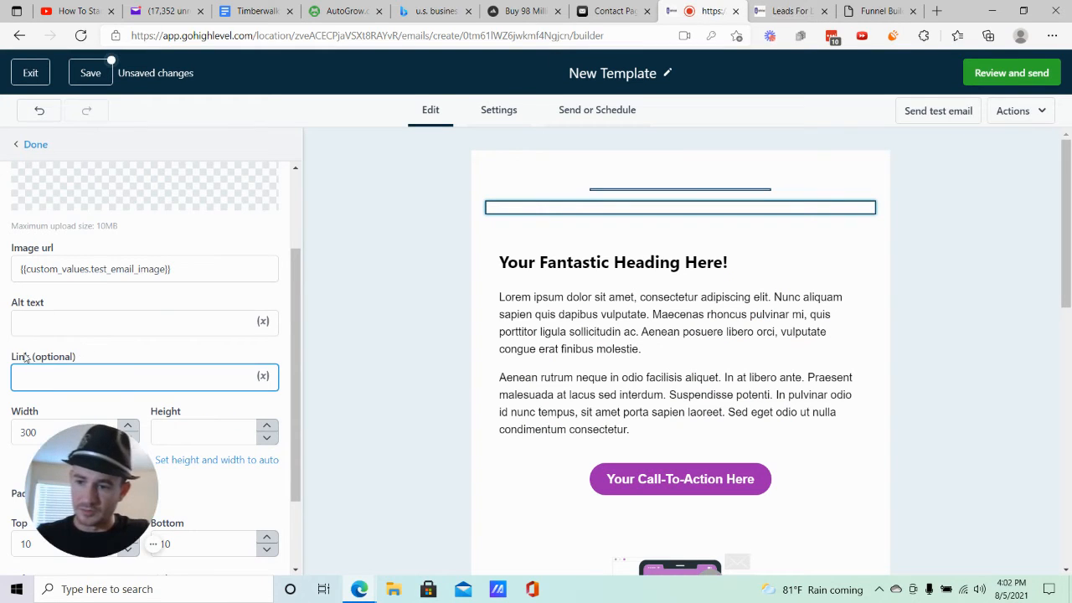
- Set the image's link to {{custom_values.test_custom_funding_plan_url}}, without spaces inside or before the braces
key(ctrl+v)
key(Left)
key(Left)
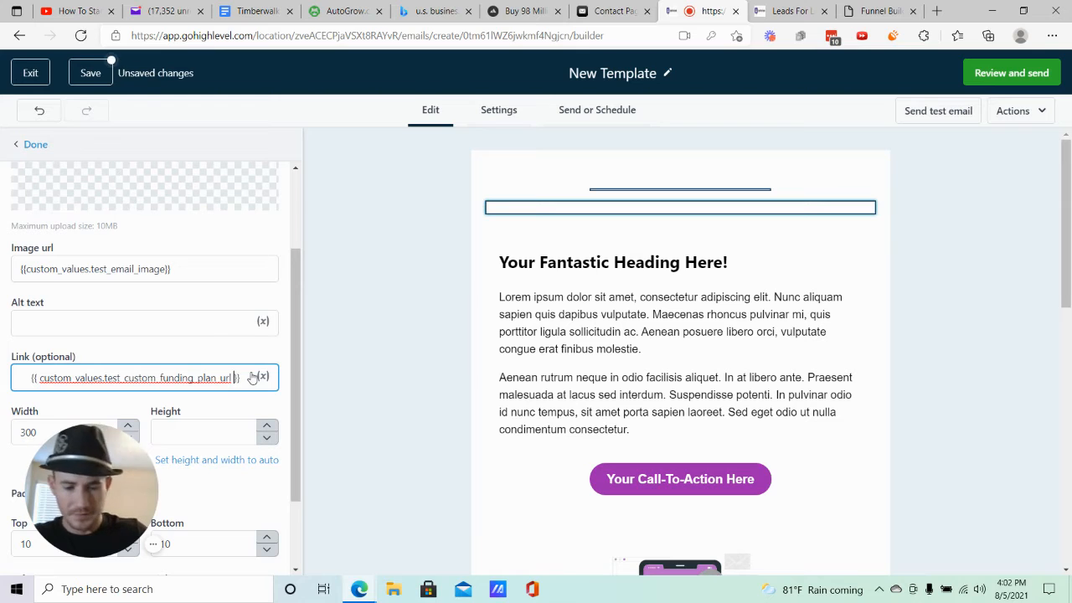
key(BackSpace)
click(41, 378)
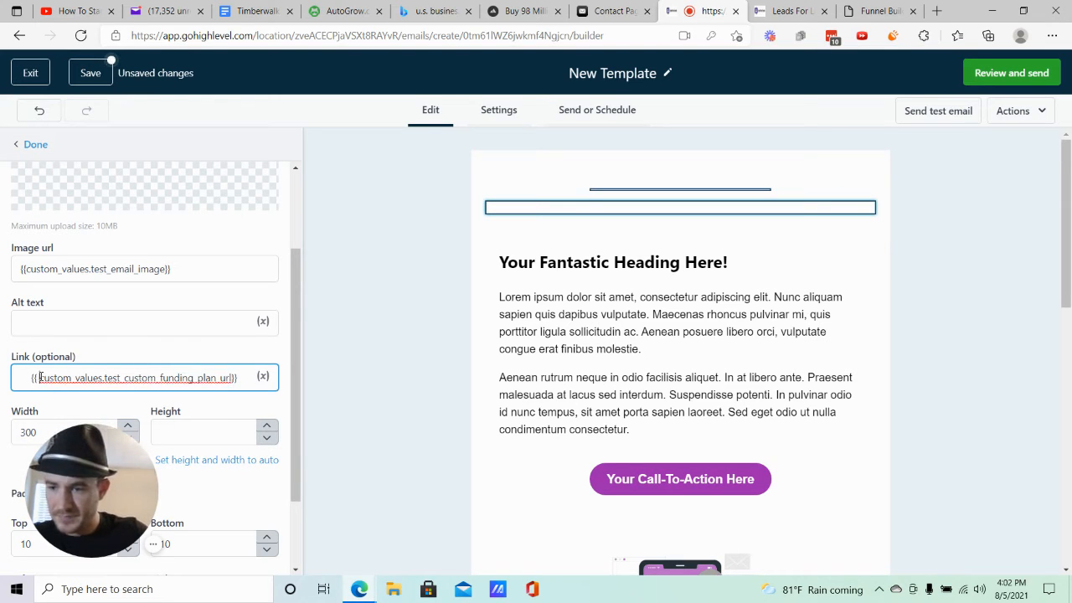
key(BackSpace)
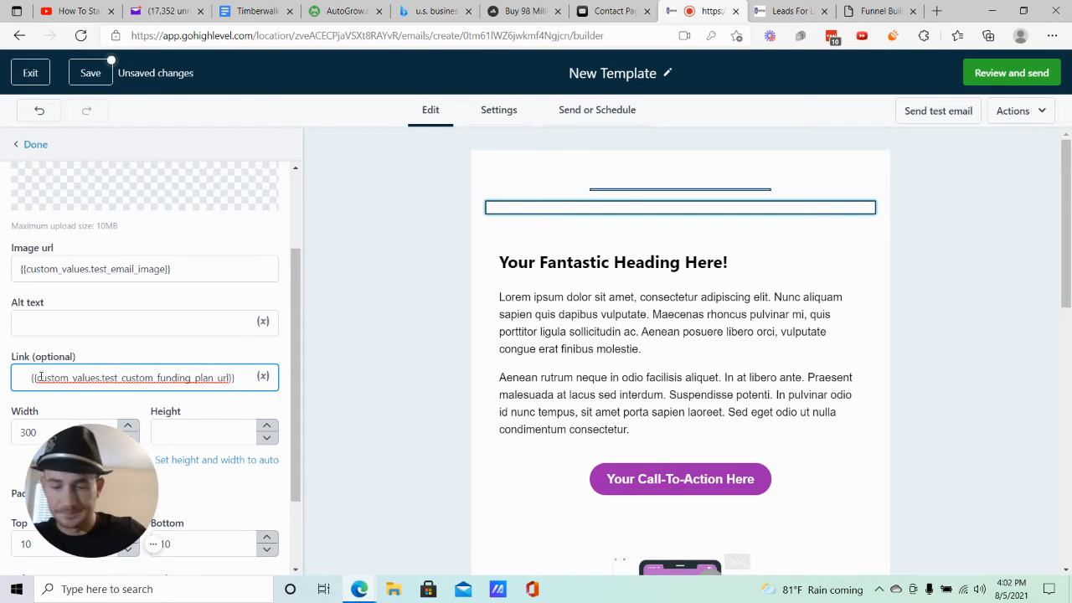
key(Left)
key(Left)
key(BackSpace)
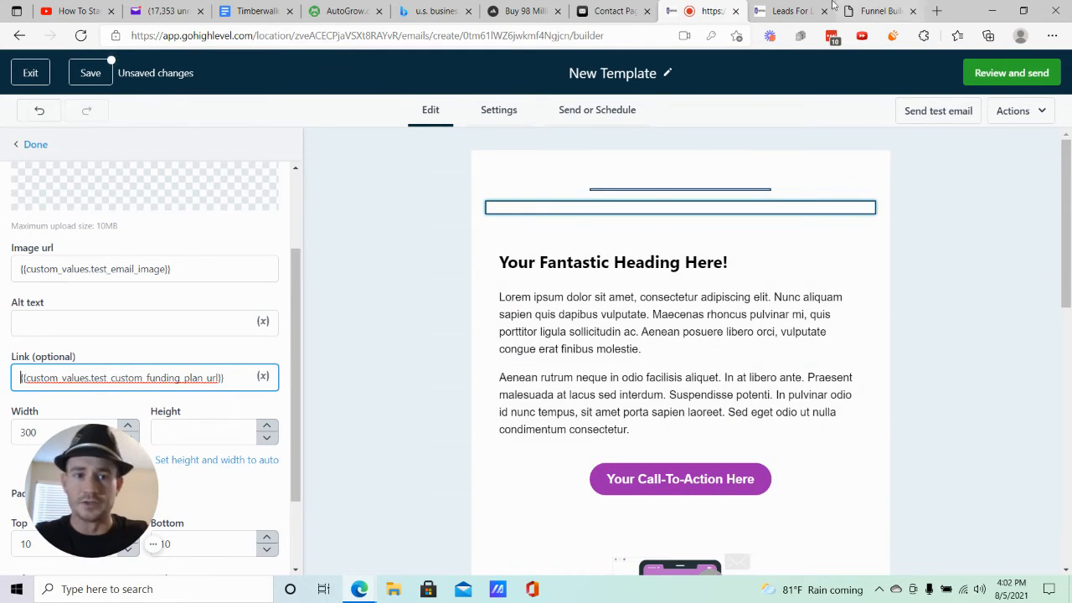
- Check the editable value of the Test Custom Funding Plan URL entry, cancel without changes and return to the email template
click(787, 10)
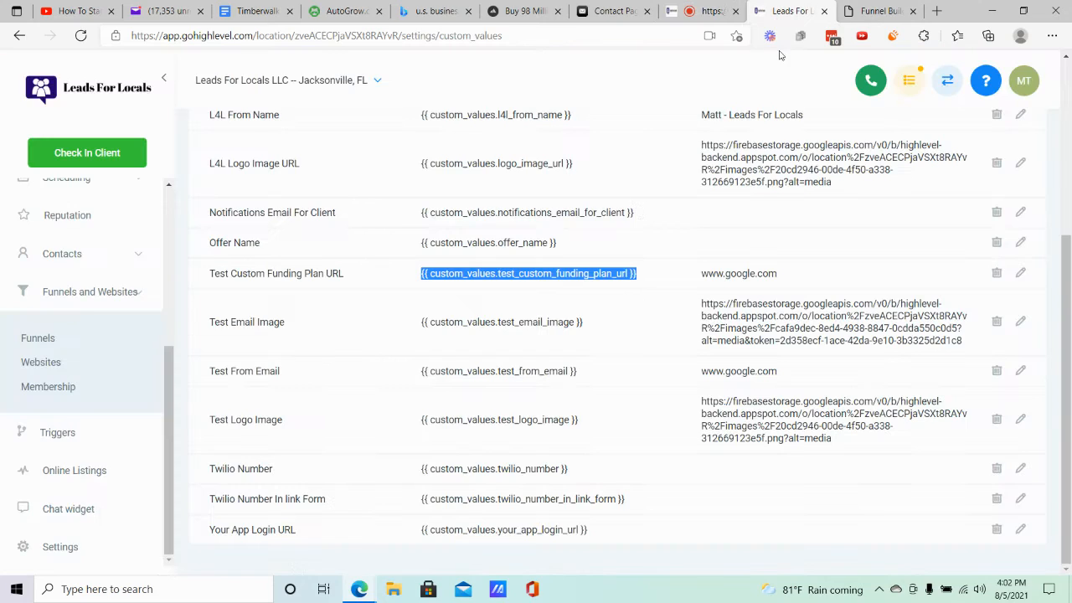
click(1021, 273)
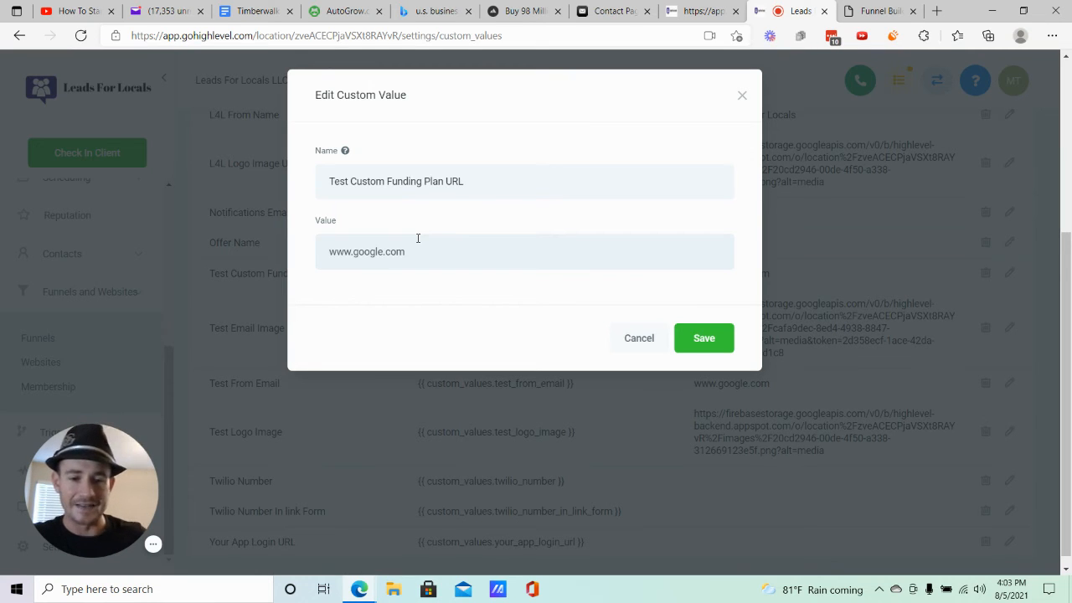
click(630, 343)
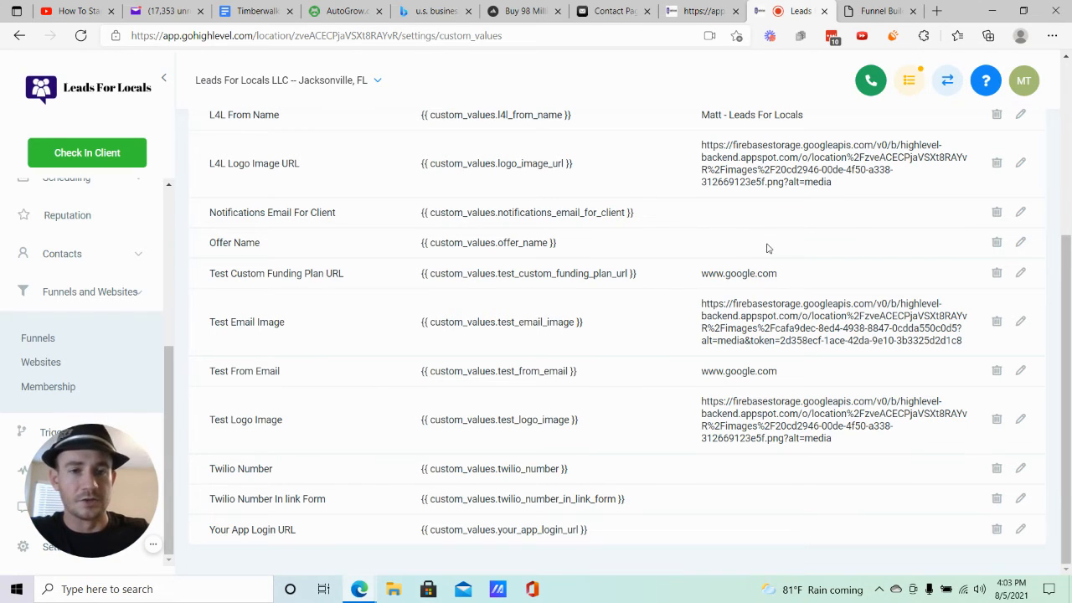
click(713, 11)
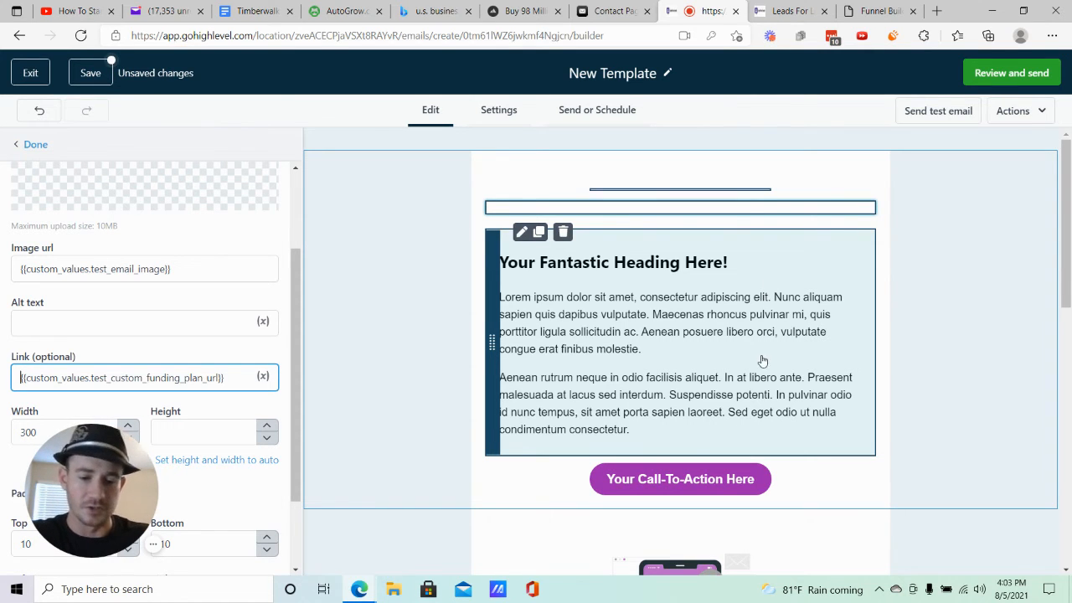
- Delete the section containing the phone illustration and the "A Second Topic Heading!" text from the email
scroll(762, 361, down, 3)
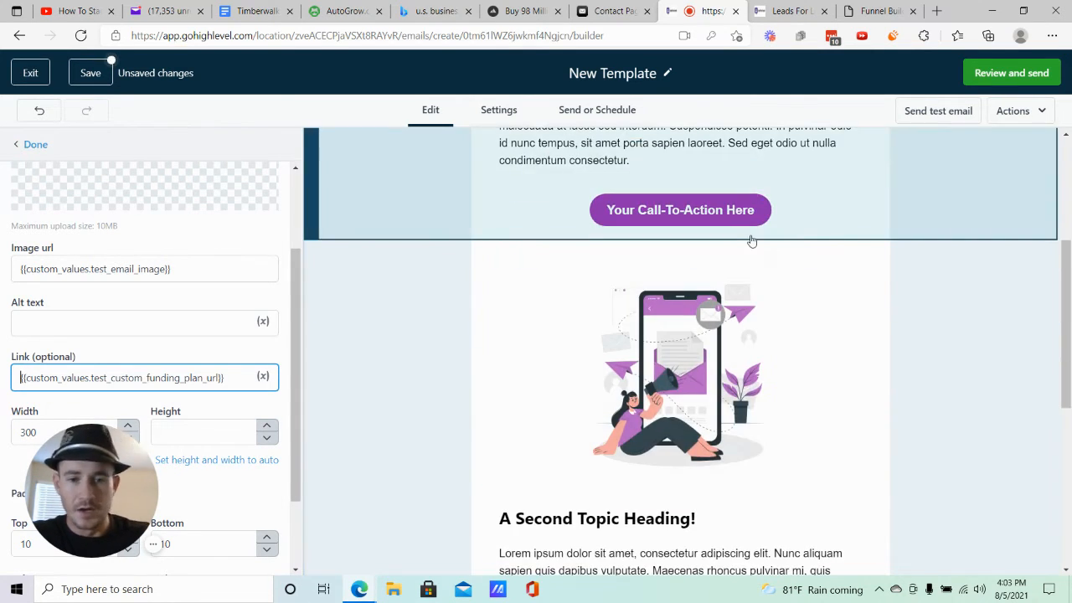
scroll(586, 252, up, 3)
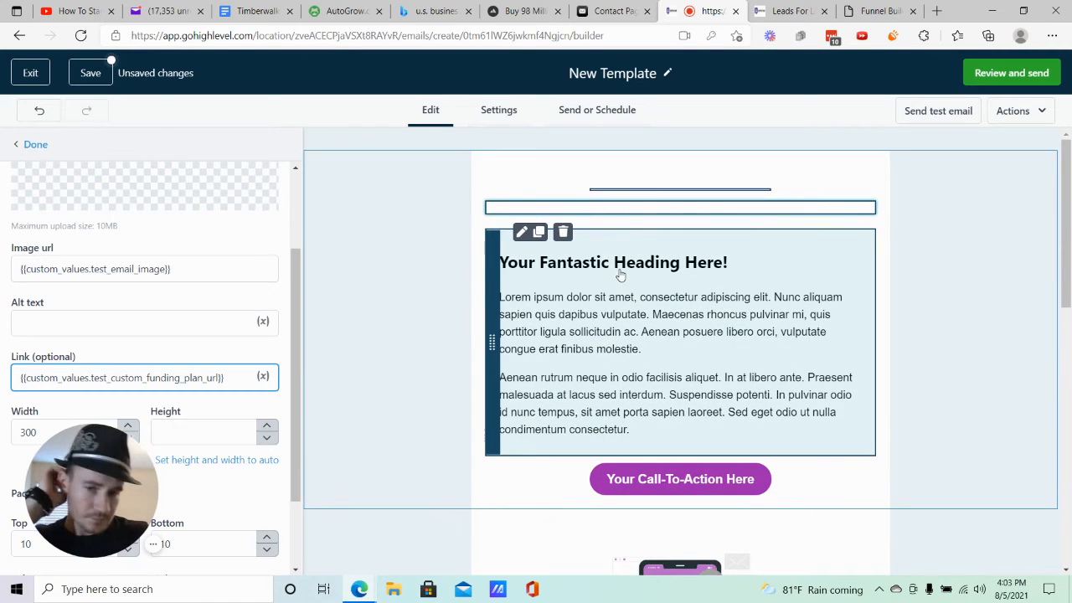
scroll(620, 276, down, 3)
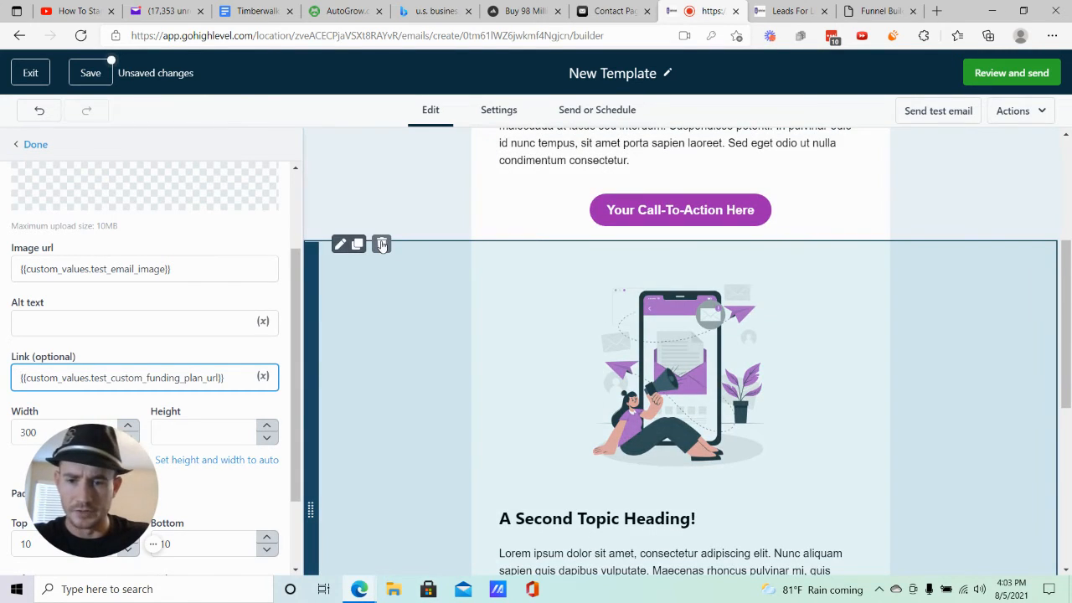
click(382, 244)
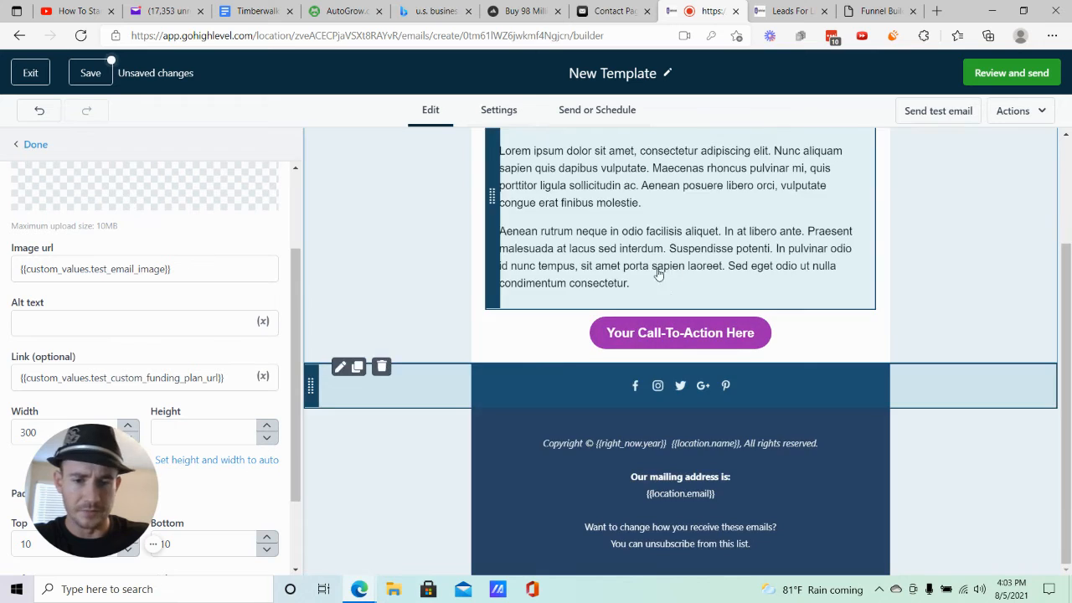
- Copy the link value {{custom_values.test_custom_funding_plan_url}} from the custom-value image above the main heading
scroll(659, 274, up, 2)
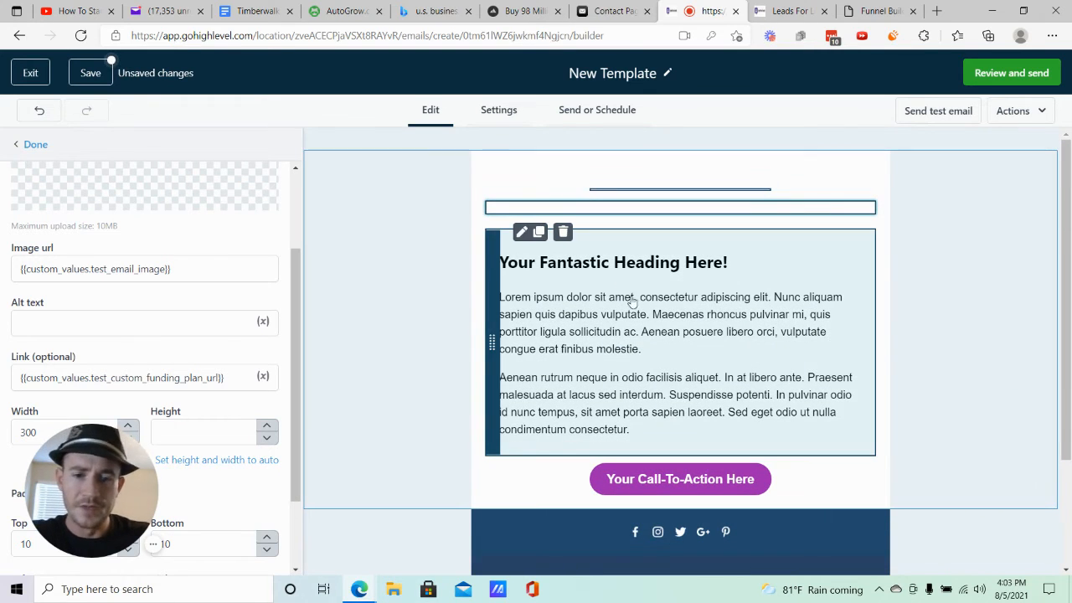
click(686, 479)
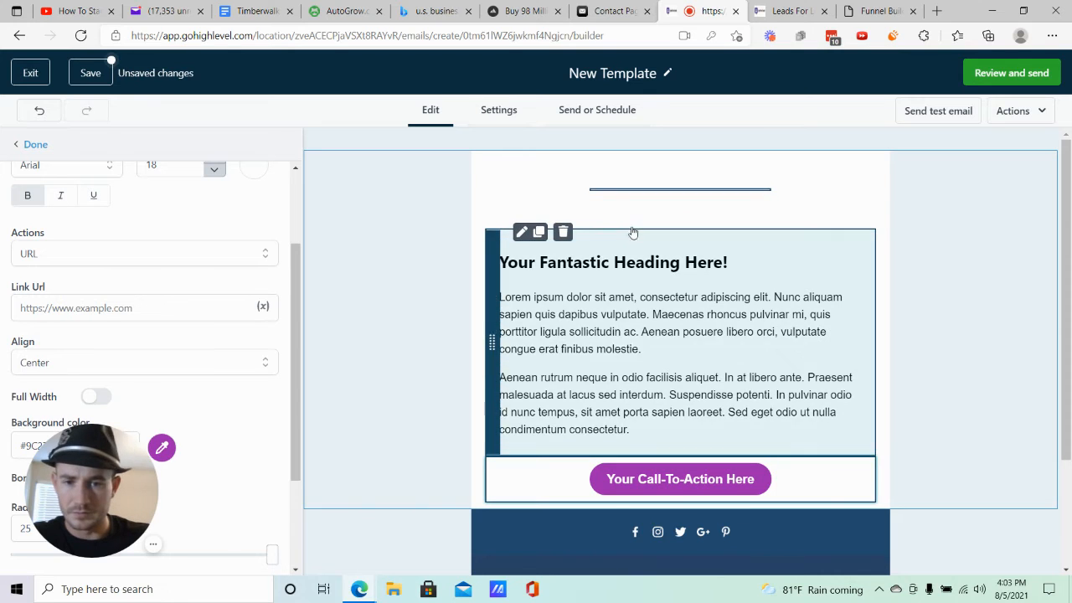
click(635, 224)
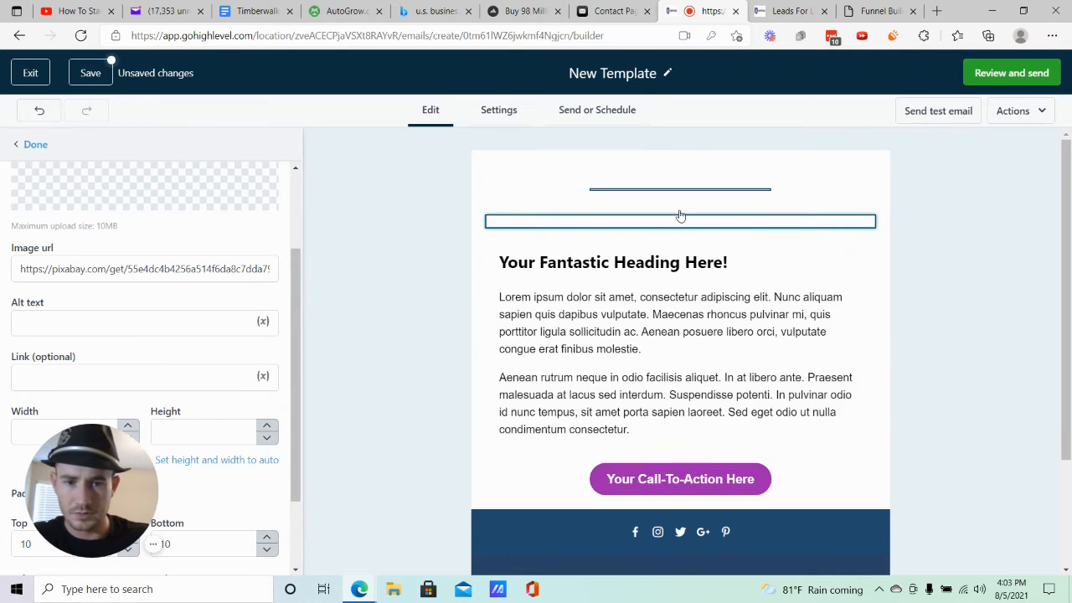
click(671, 241)
click(666, 206)
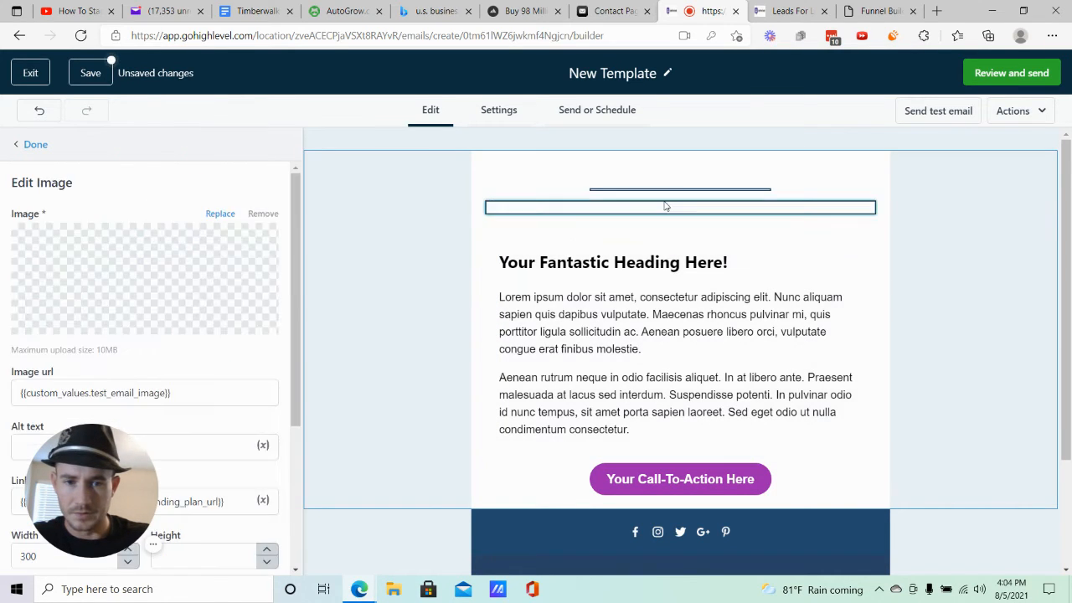
scroll(148, 354, down, 3)
click(100, 276)
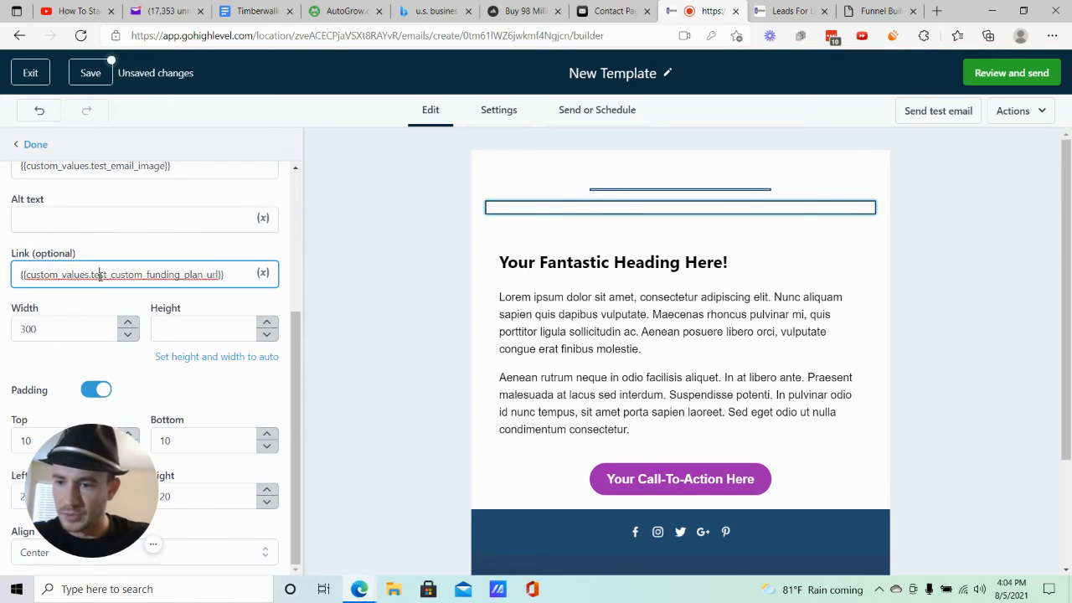
triple_click(100, 276)
key(ctrl+c)
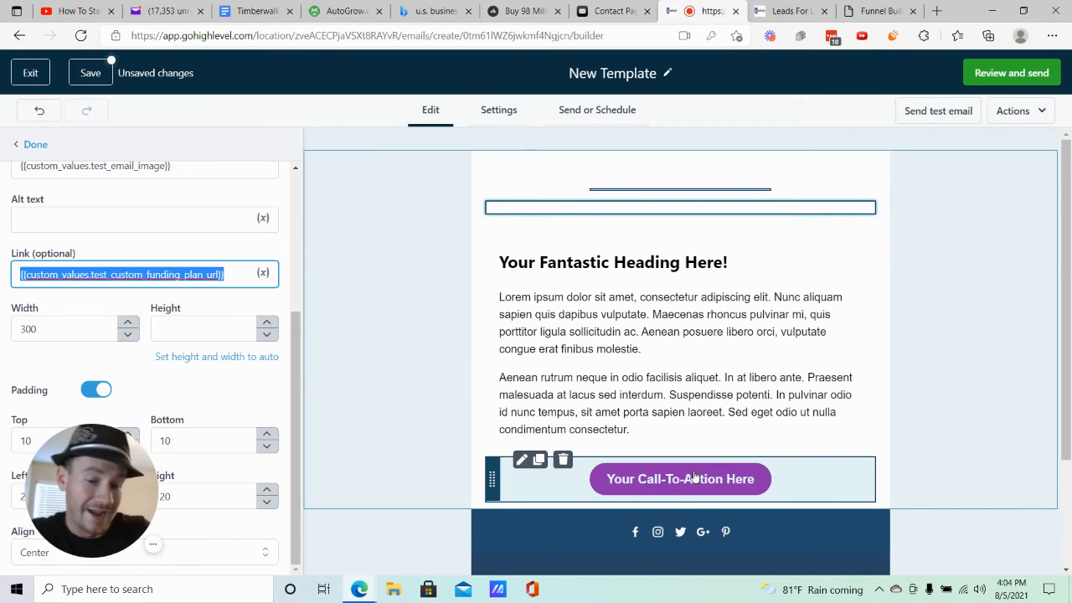
- Set the call-to-action button's background color to blue #2196F3 and its link to {{custom_values.test_custom_funding_plan_url}}
click(695, 476)
click(166, 346)
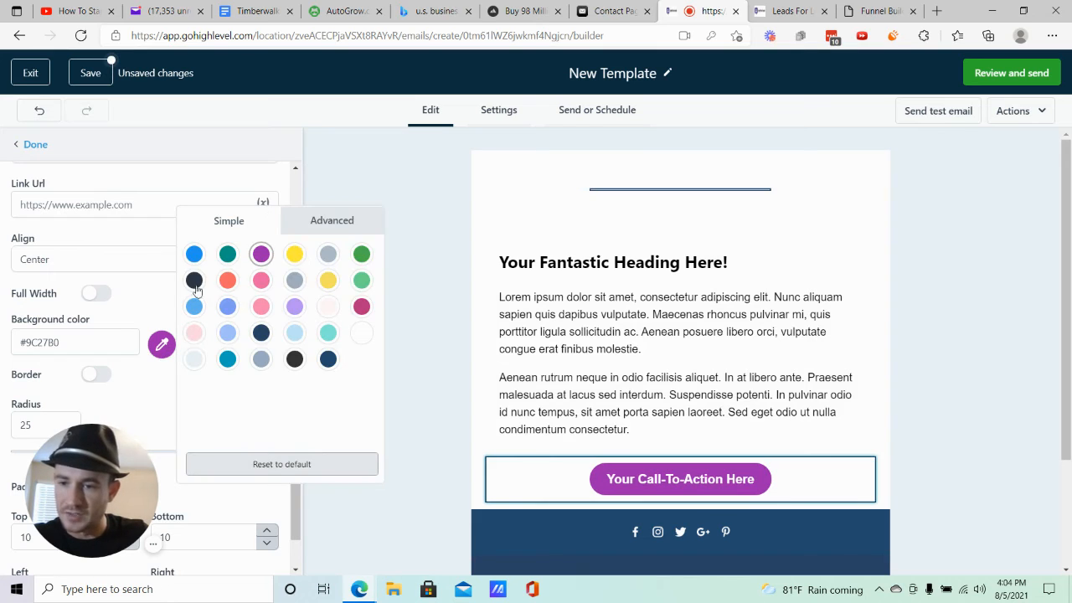
click(193, 254)
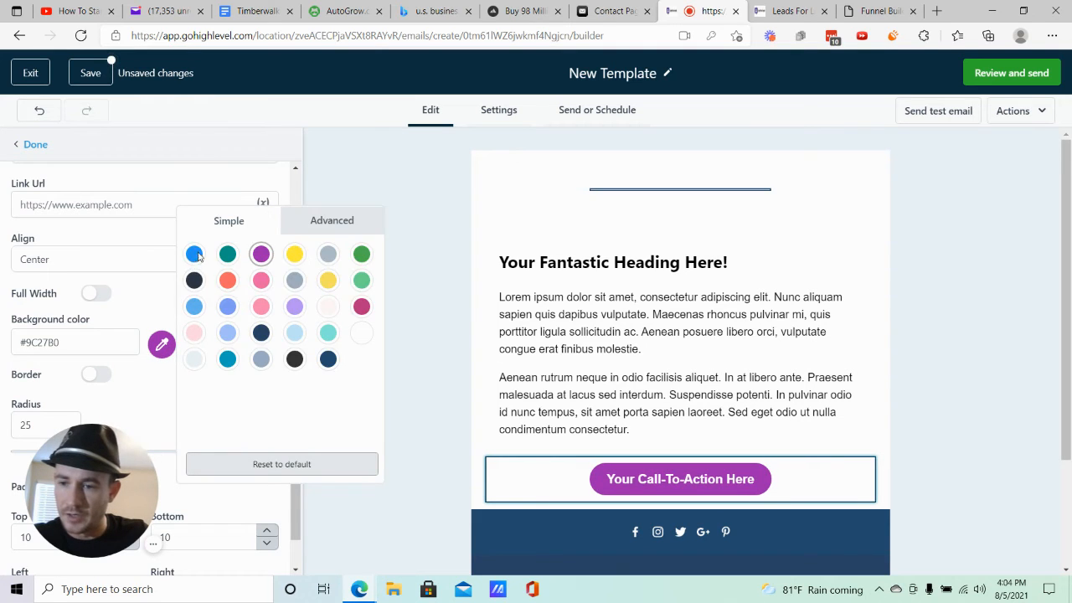
click(85, 203)
key(ctrl+v)
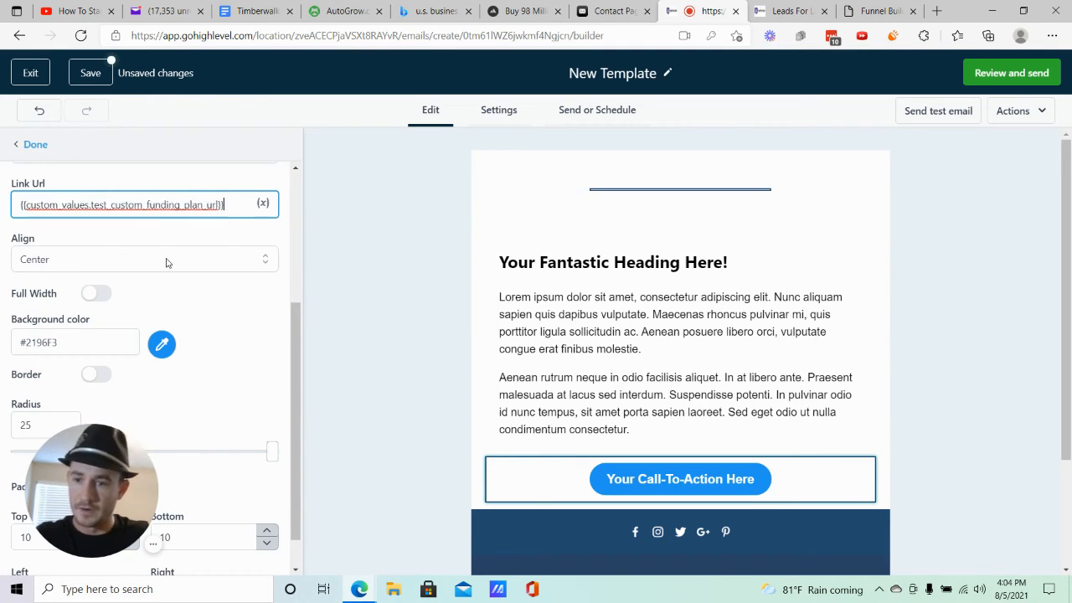
- Change the call-to-action button's text to Test
scroll(166, 264, up, 1)
scroll(166, 264, up, 2)
triple_click(75, 234)
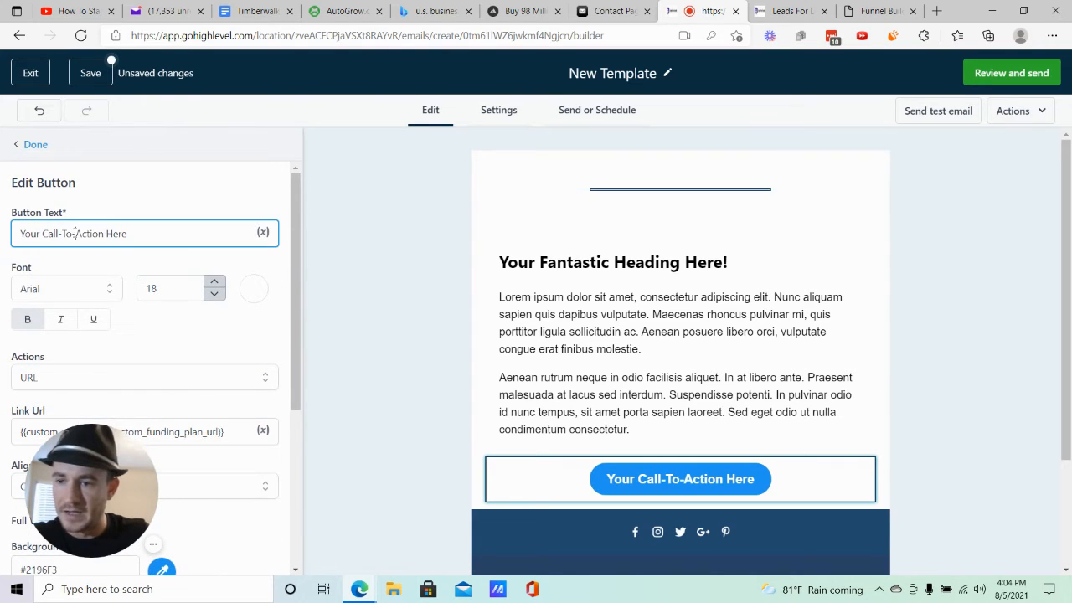
text(Test)
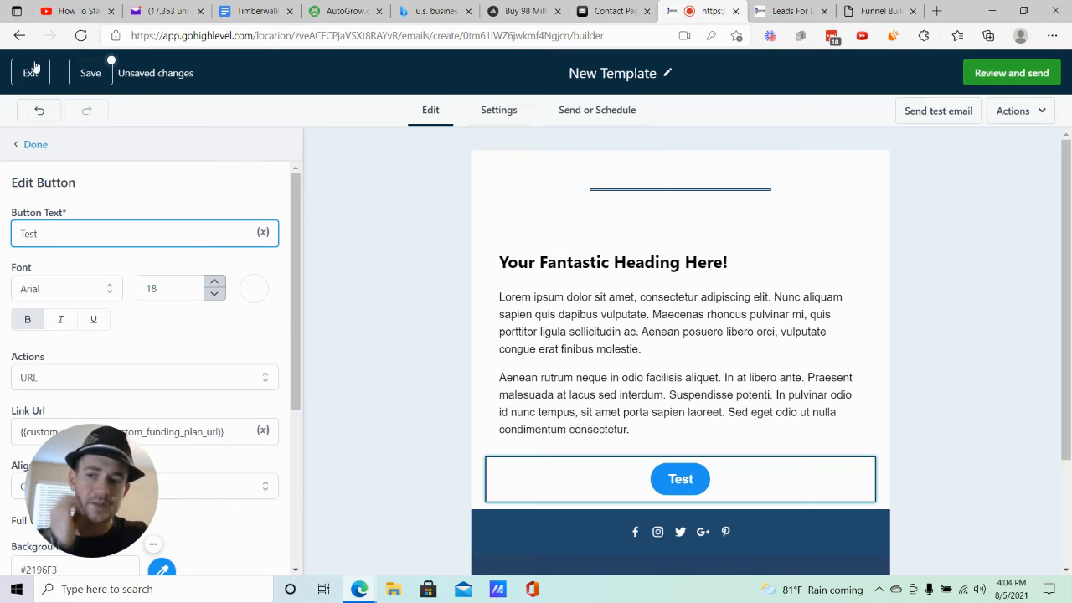
- Insert the contact's last-name value {{contact.last_name}} after the first sentence of the body text under the main heading
scroll(567, 223, down, 3)
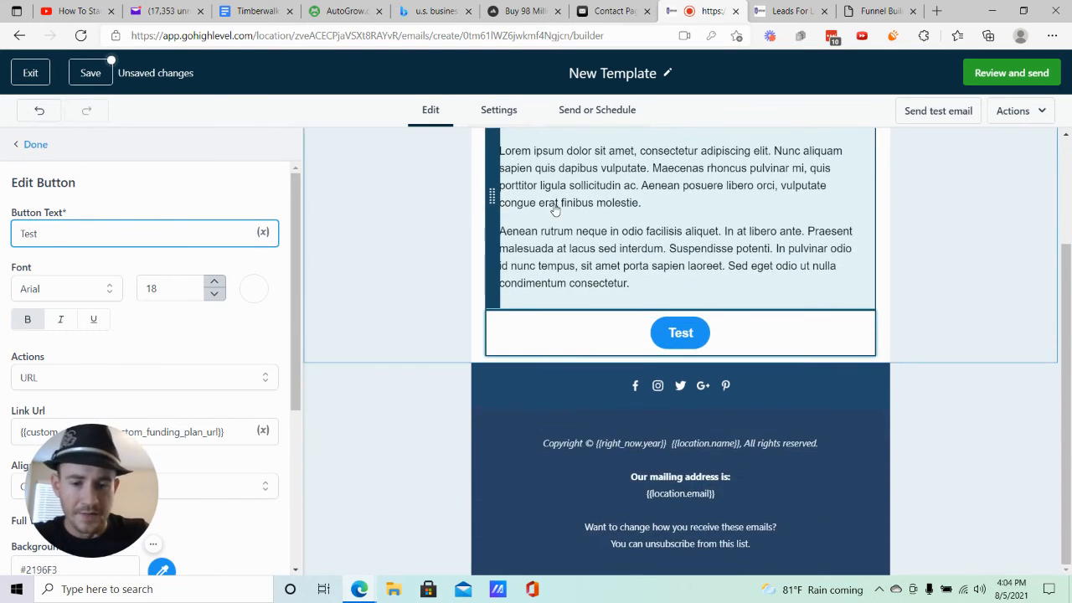
scroll(556, 206, up, 3)
click(745, 241)
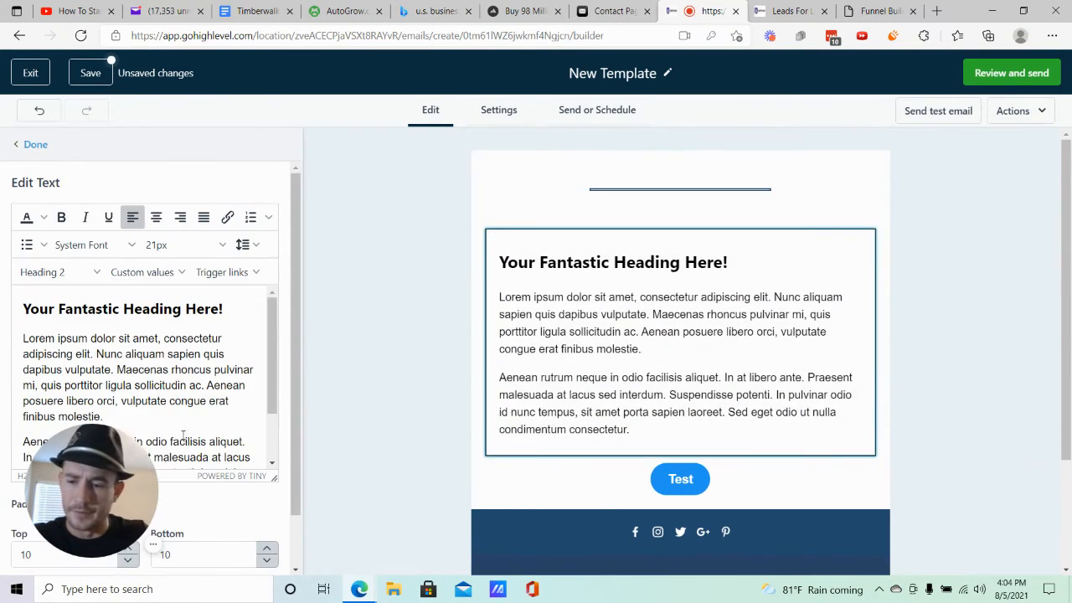
drag(109, 478, 377, 482)
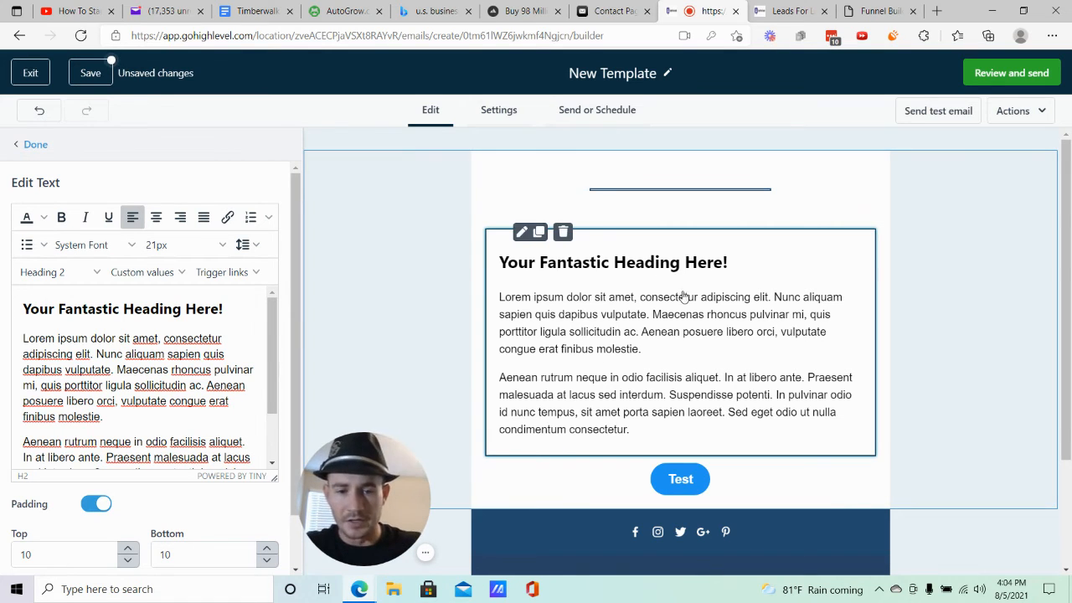
triple_click(171, 301)
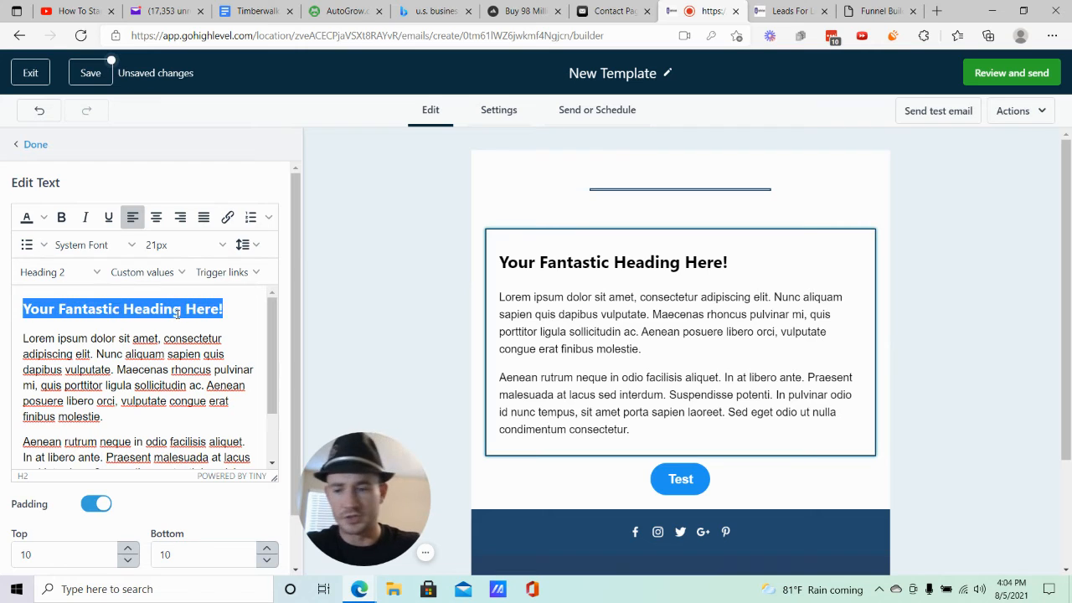
click(98, 359)
click(168, 274)
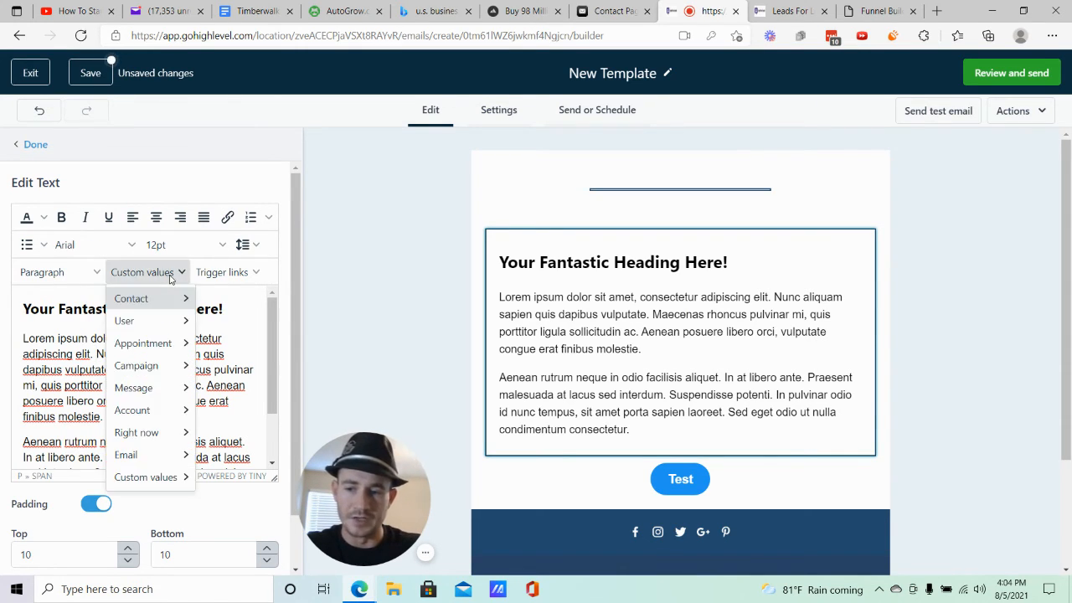
mouse_move(186, 299)
click(239, 345)
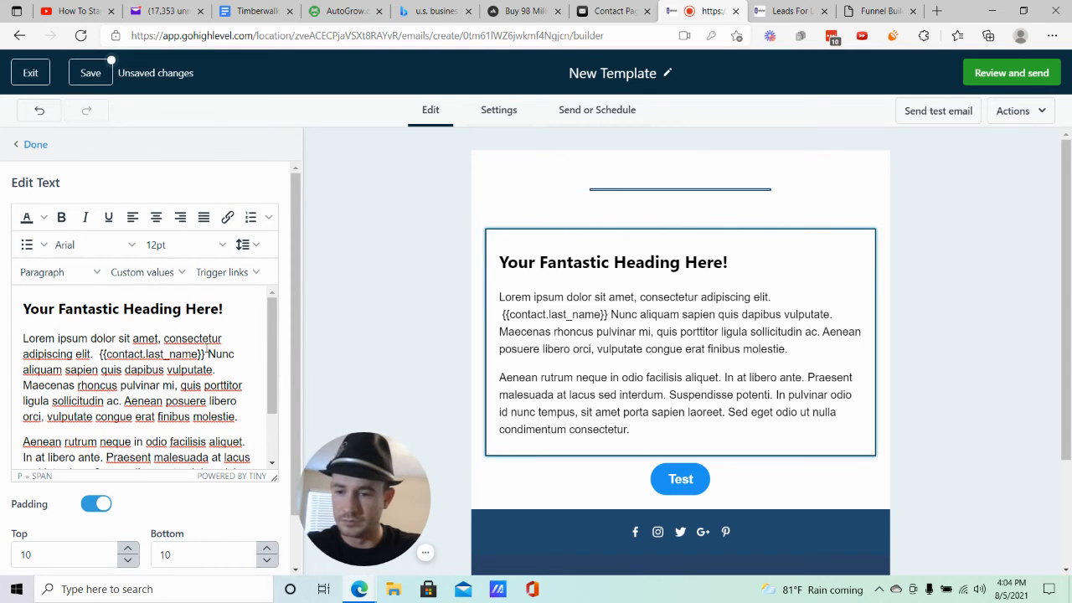
- Add an empty line after the last paragraph of the email's body text
scroll(129, 327, down, 2)
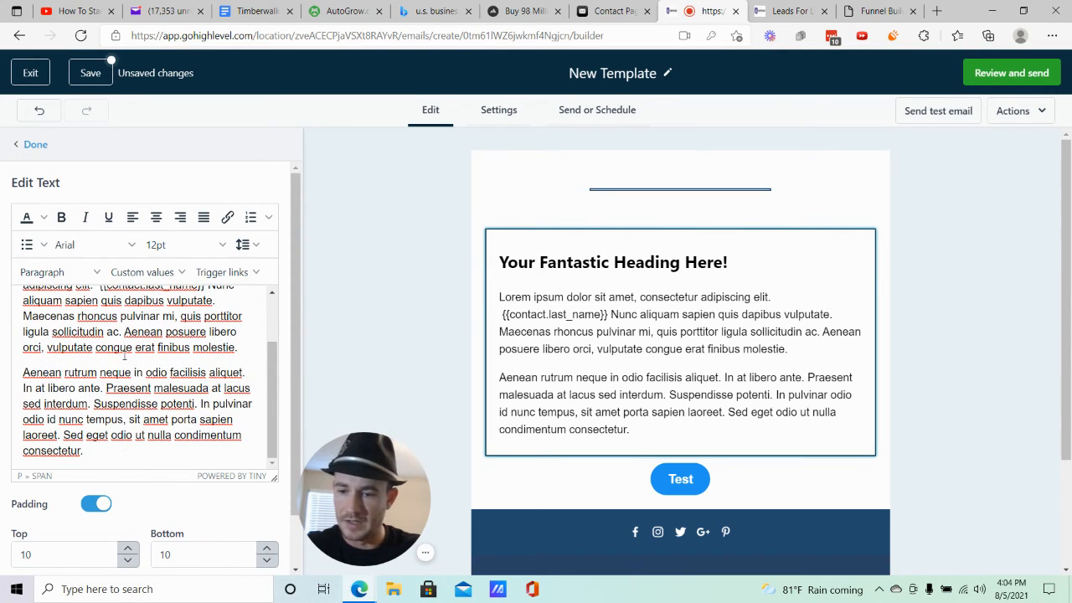
click(97, 453)
key(Return)
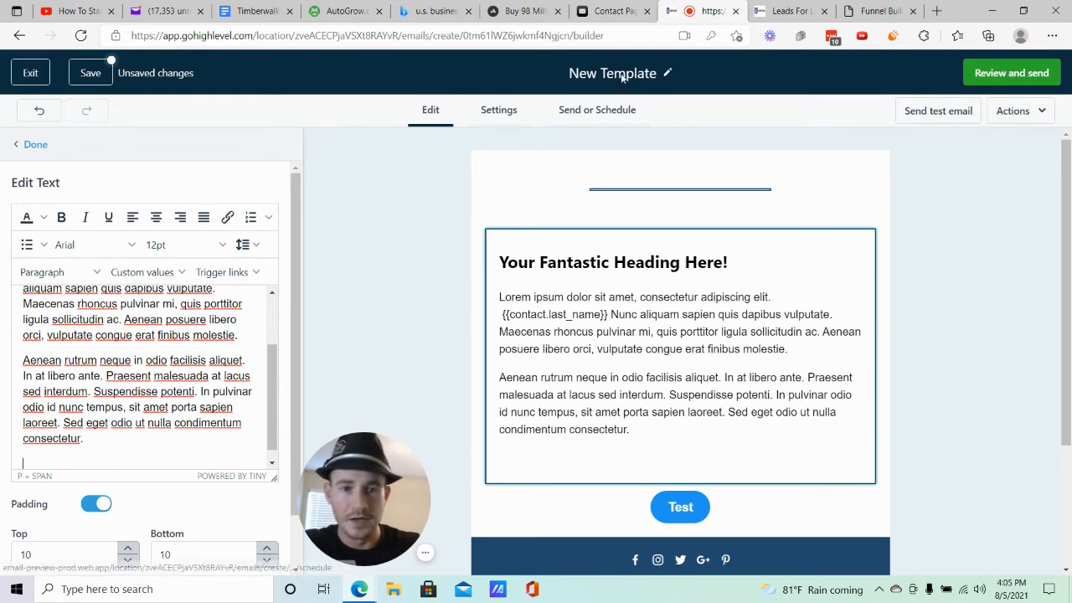
- Check the key of the L4L From Name entry in the Custom Values settings and return to the email template
click(790, 10)
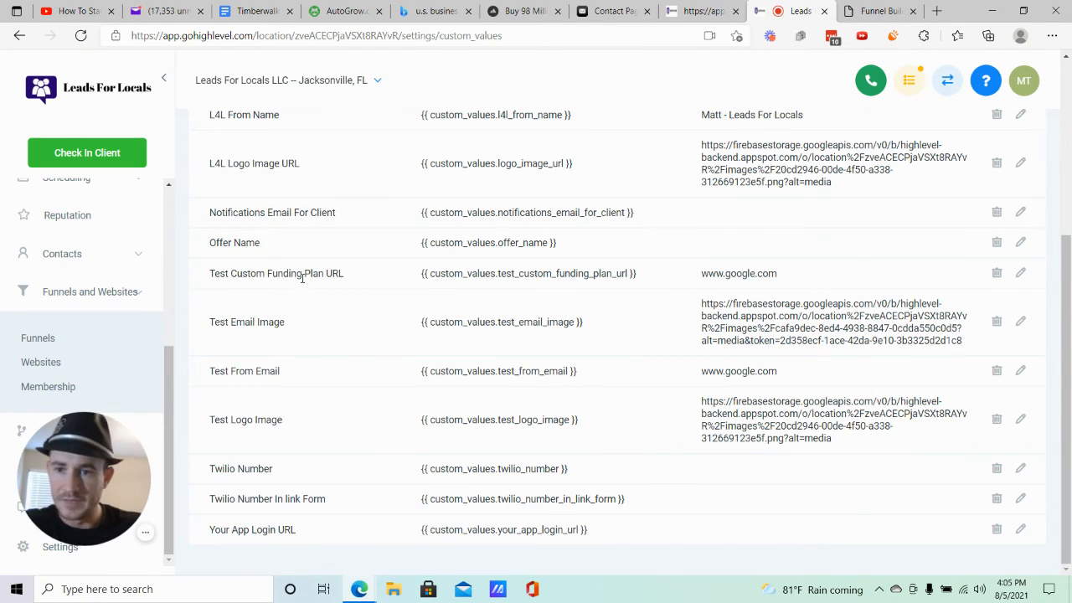
scroll(301, 319, up, 2)
drag(574, 273, 410, 269)
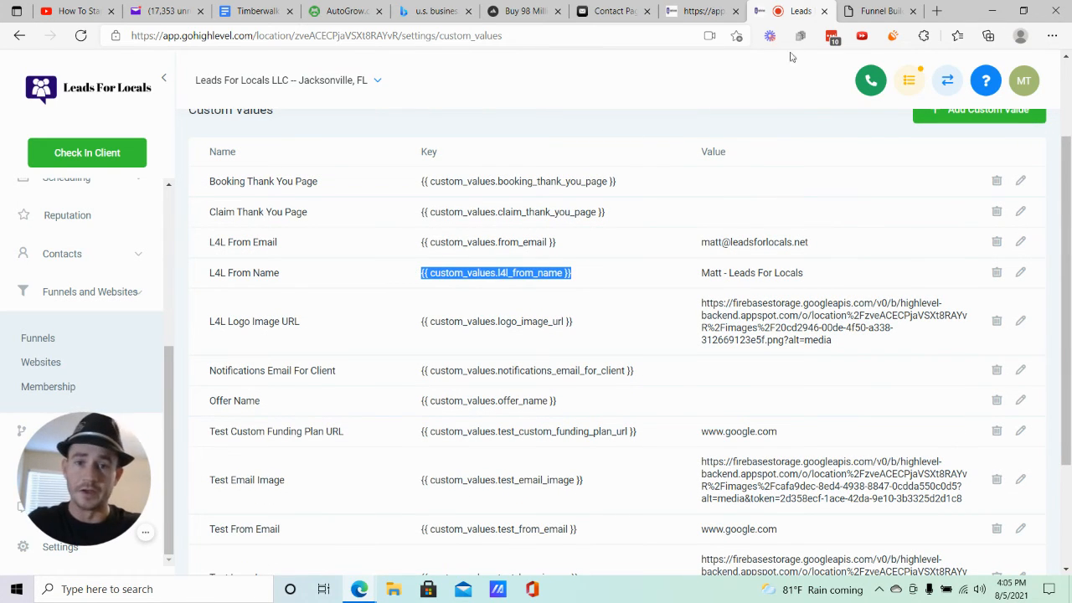
click(700, 12)
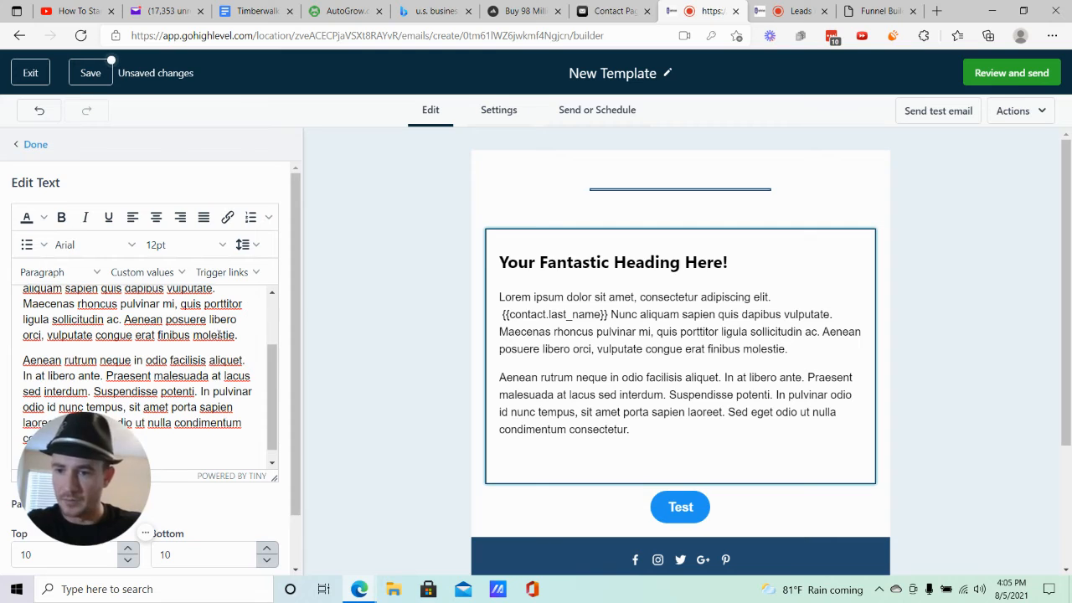
- Insert the L4L From Name custom value on the empty line at the end of the body text
drag(100, 490, 331, 511)
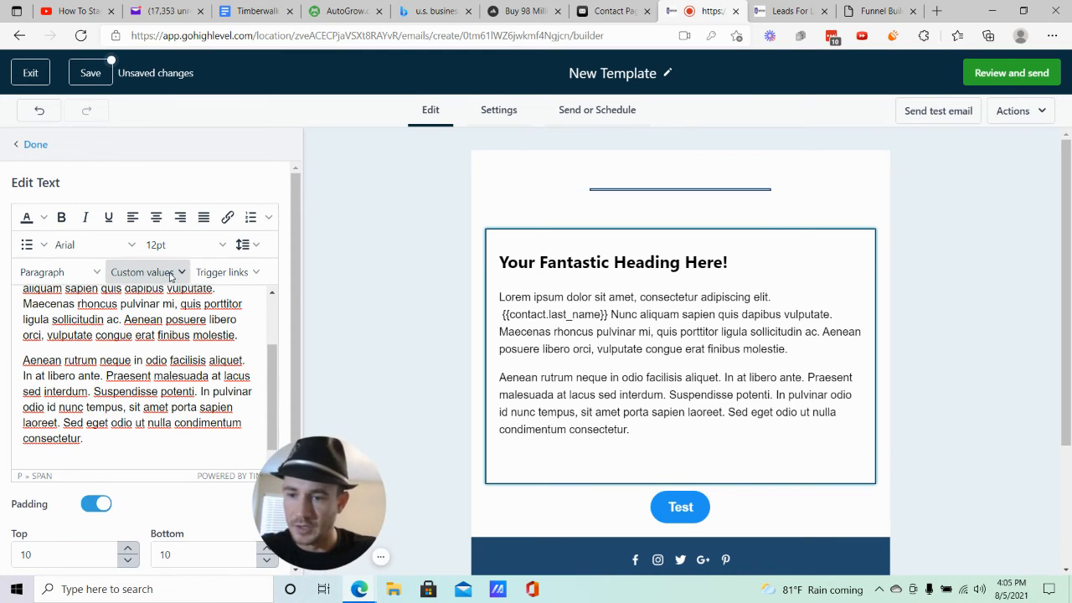
click(142, 272)
mouse_move(180, 459)
mouse_move(172, 477)
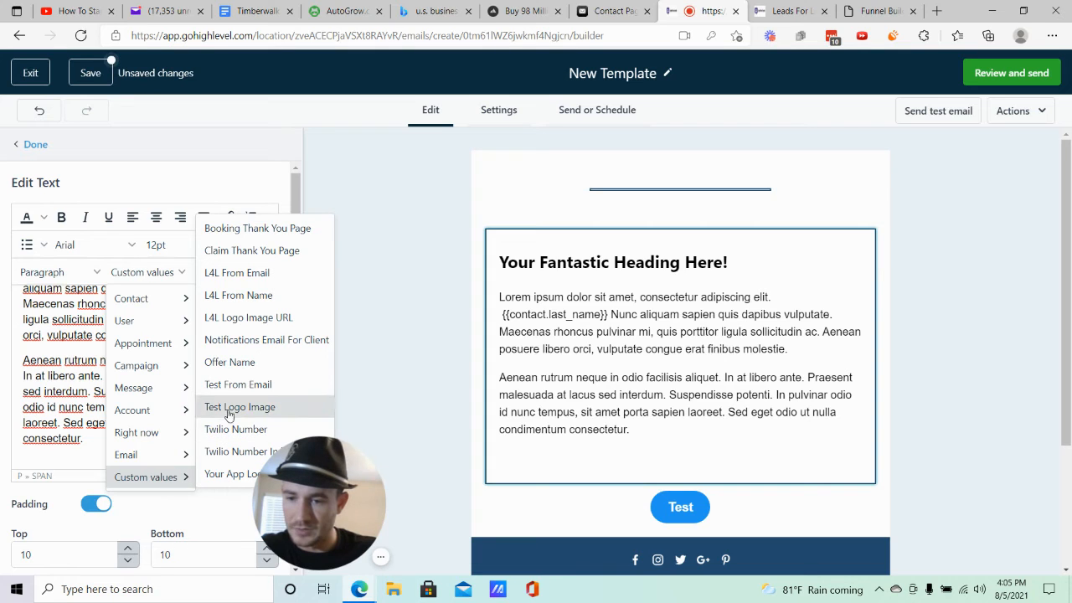
click(240, 296)
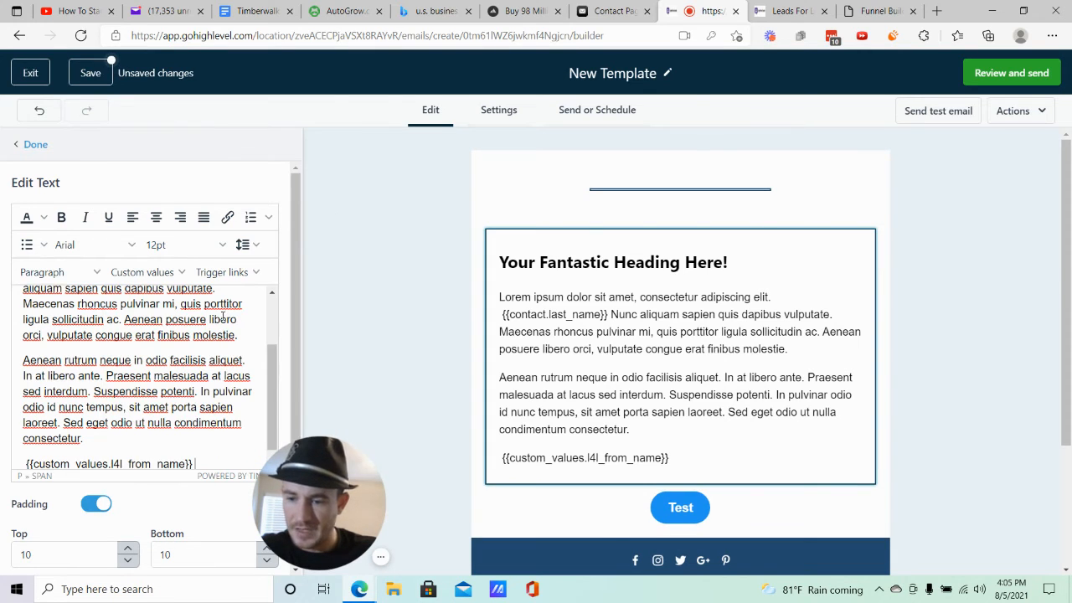
- Insert the Twilio Number custom value on a new line below the from-name value
click(149, 273)
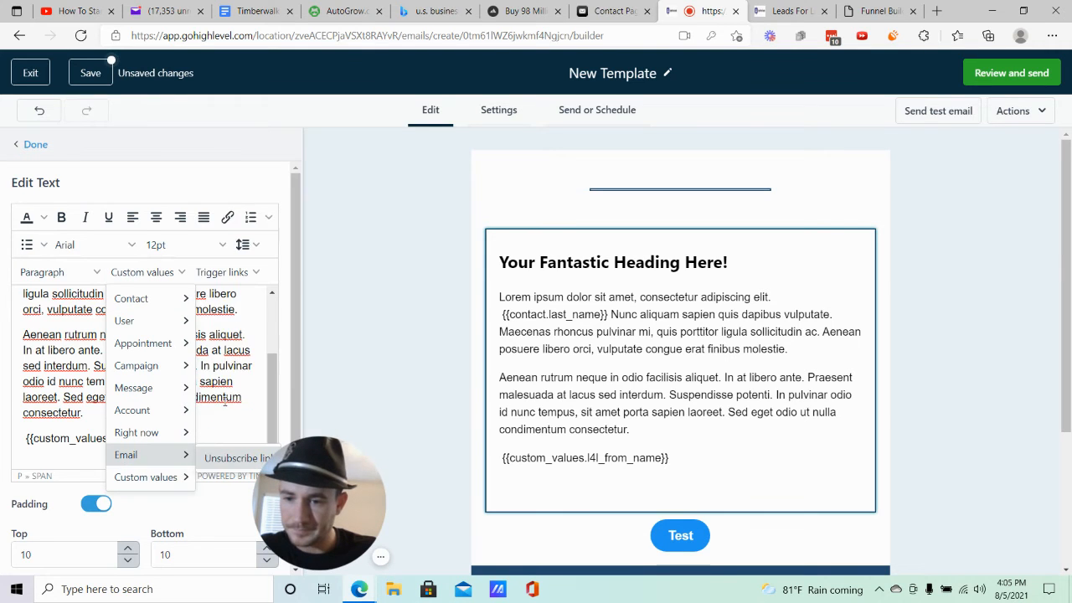
mouse_move(148, 477)
click(236, 429)
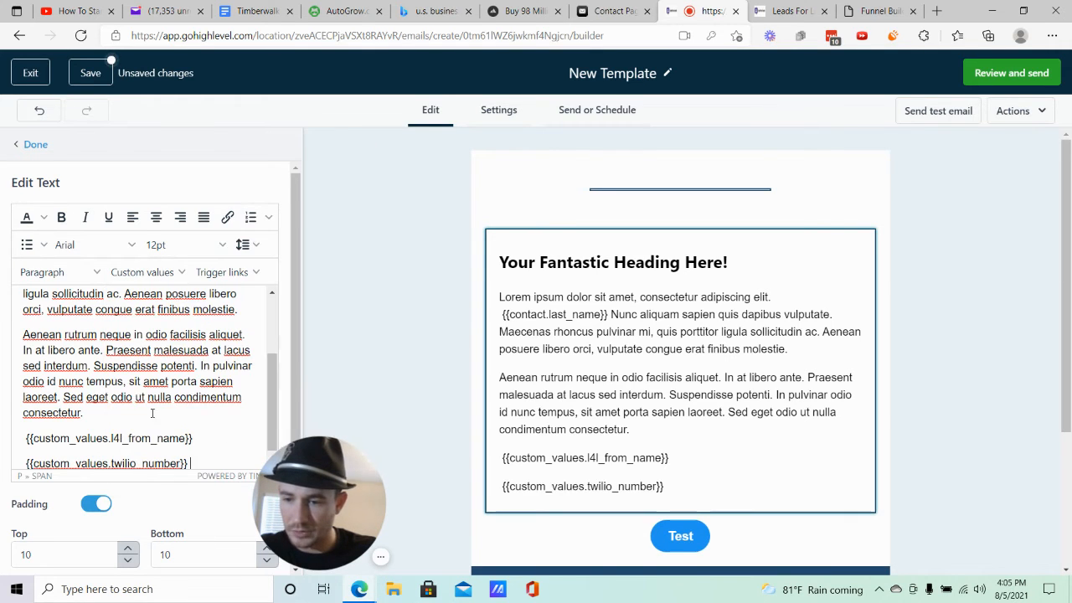
- In the Custom Values settings, inspect the editable value of the Twilio Number entry and close it without changes
click(785, 10)
scroll(536, 335, down, 2)
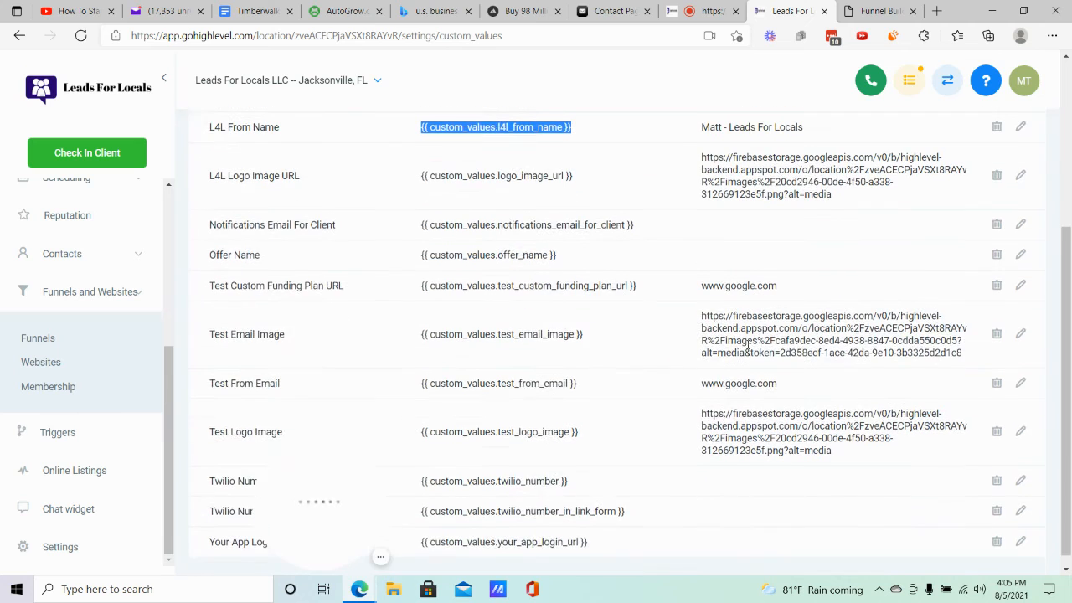
drag(340, 497, 103, 494)
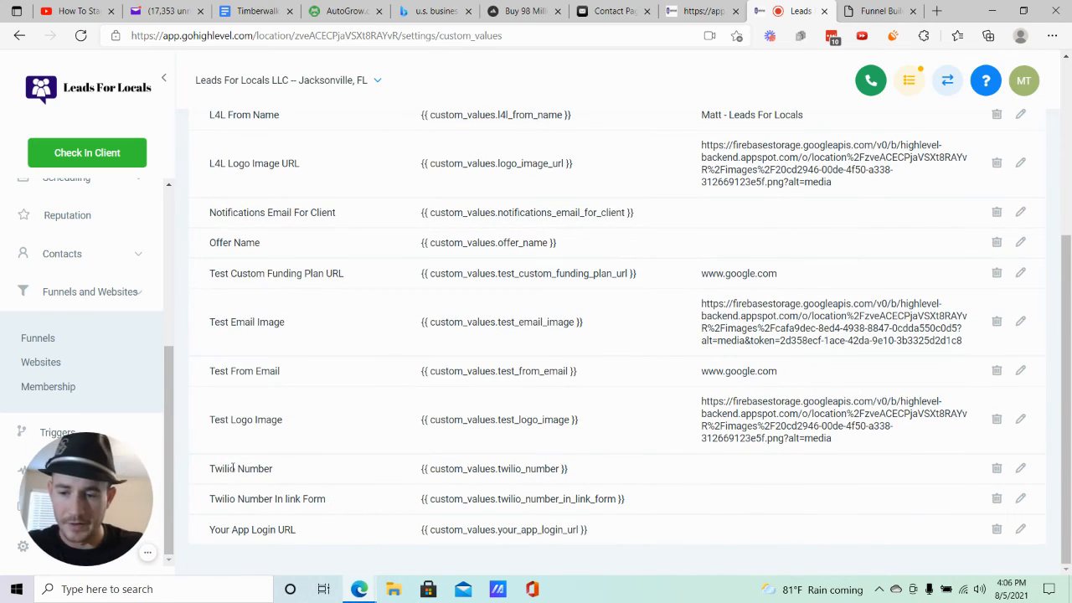
click(1021, 468)
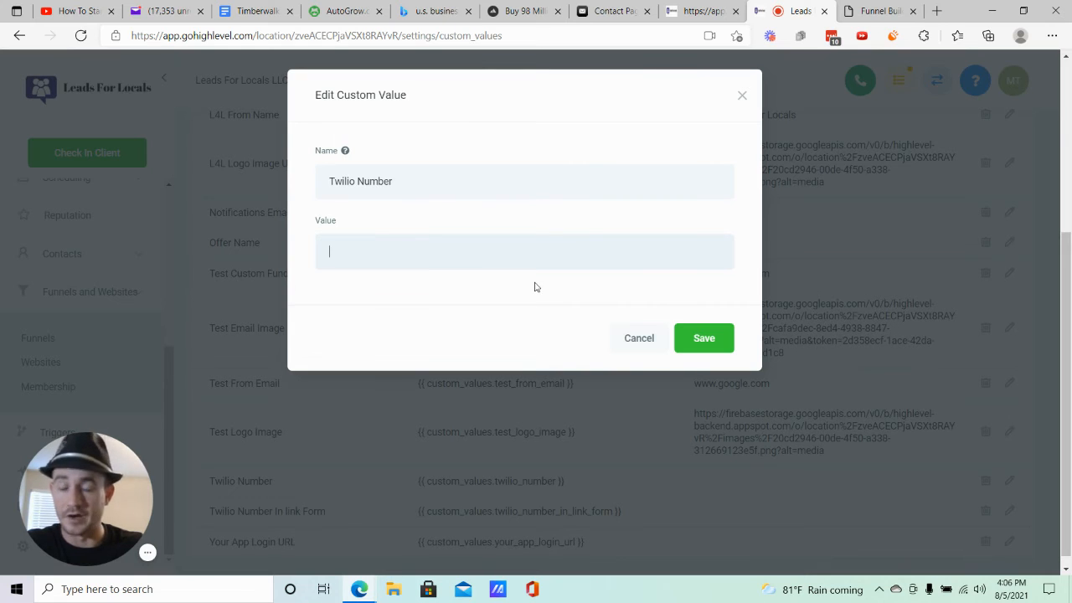
click(742, 95)
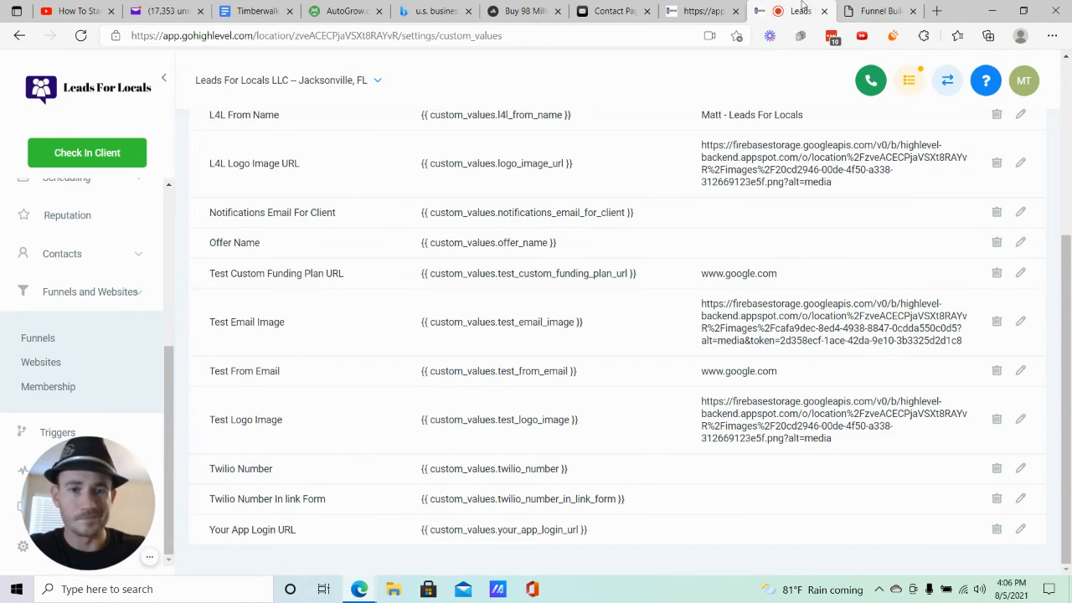
- Review the custom values in the New Template email and exit the builder without saving the changes
click(704, 11)
scroll(744, 359, down, 3)
scroll(871, 391, up, 1)
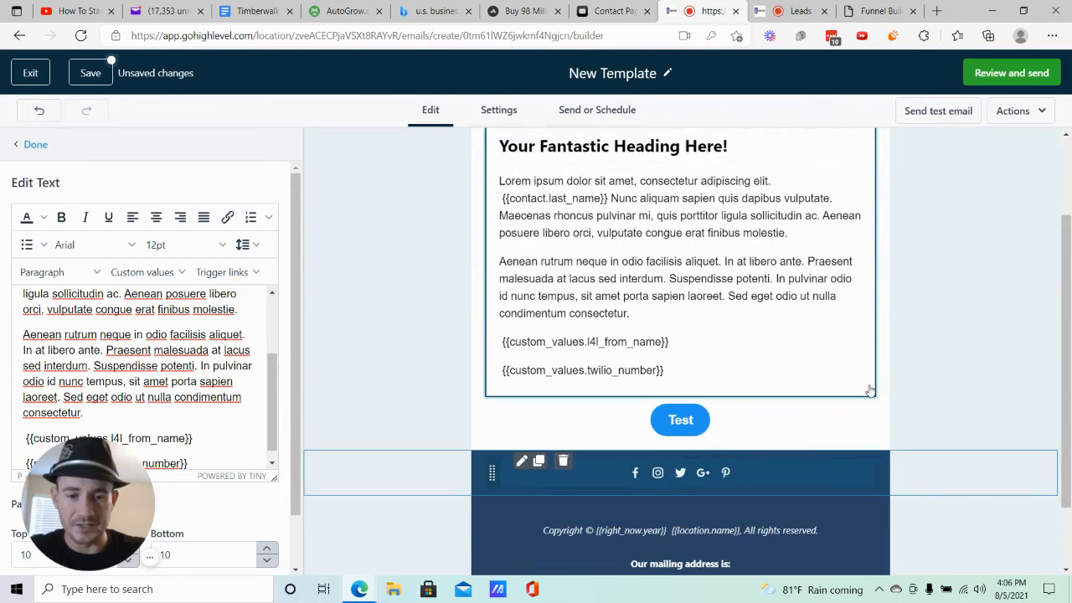
scroll(870, 391, up, 1)
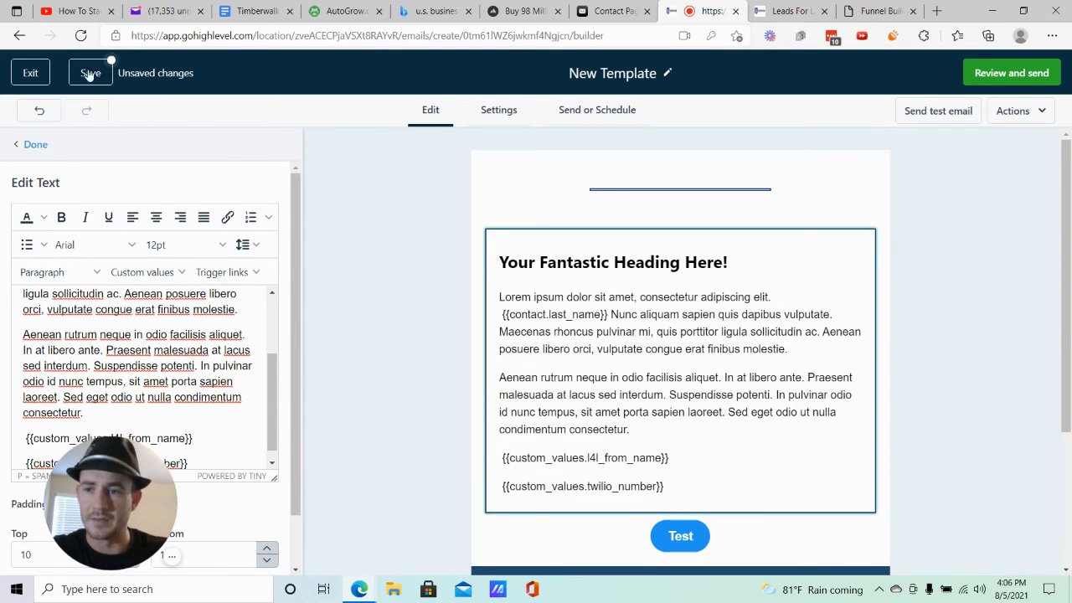
click(626, 73)
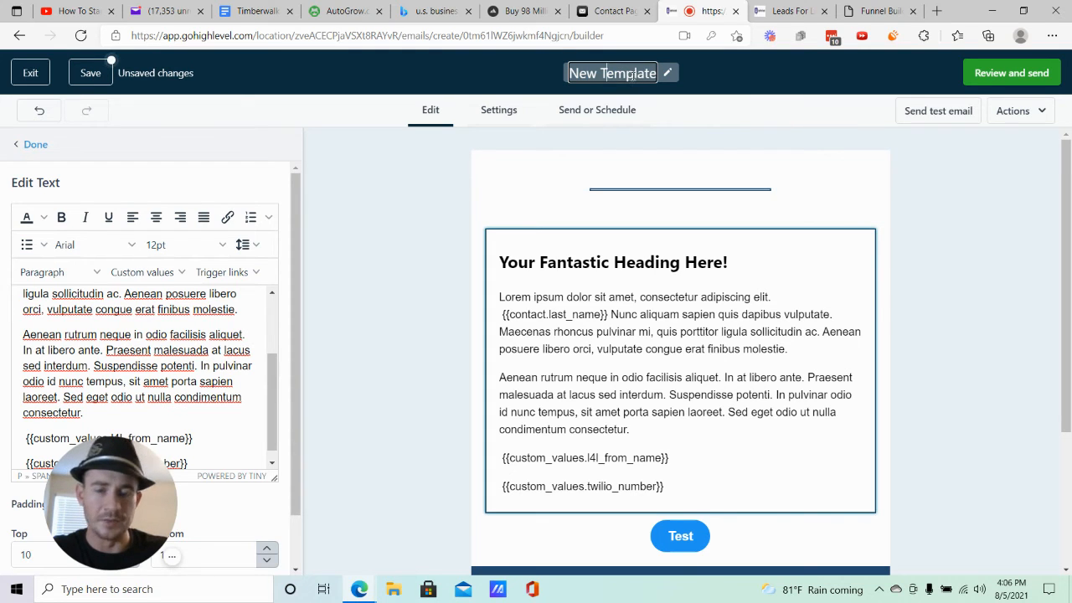
click(607, 73)
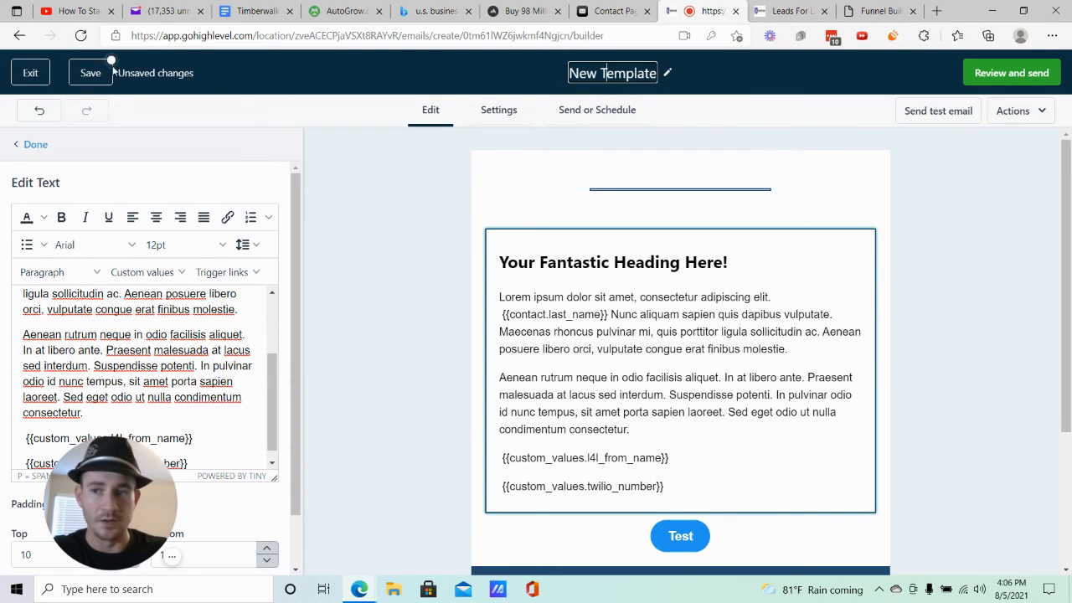
click(29, 73)
click(604, 124)
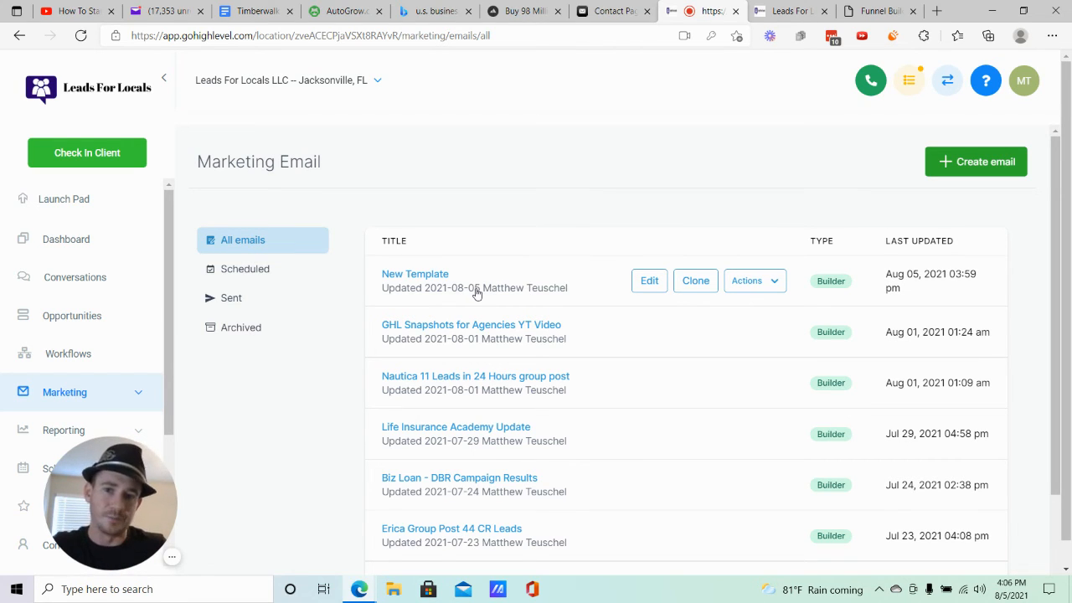
- Clone the New Template email under the name New Template(clone)
click(702, 283)
triple_click(589, 226)
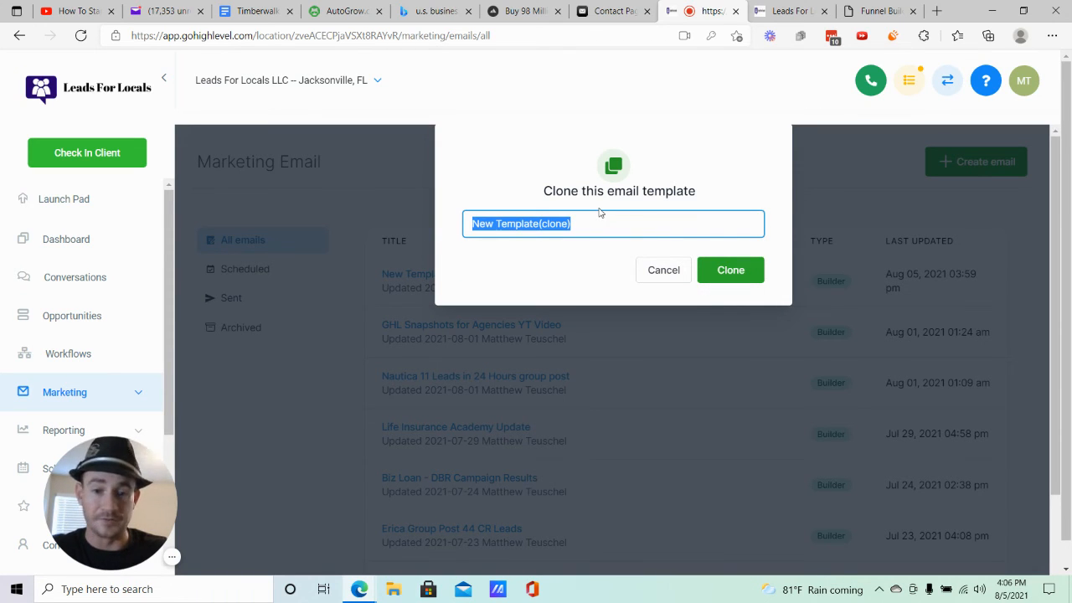
click(727, 270)
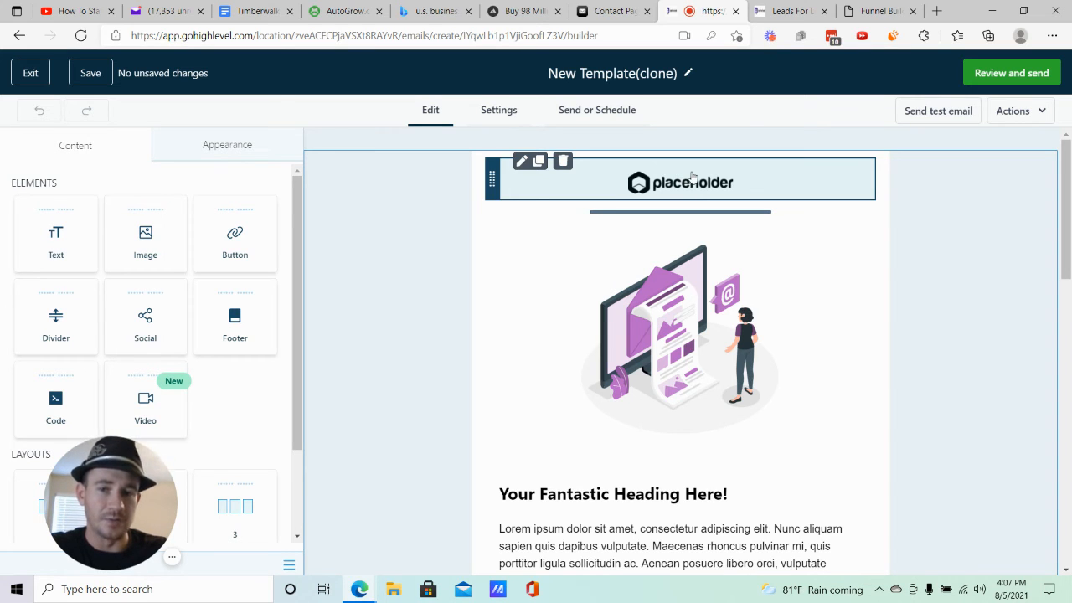
- Examine the placeholder logo's image settings in the cloned template and exit the builder without saving
drag(122, 487, 273, 487)
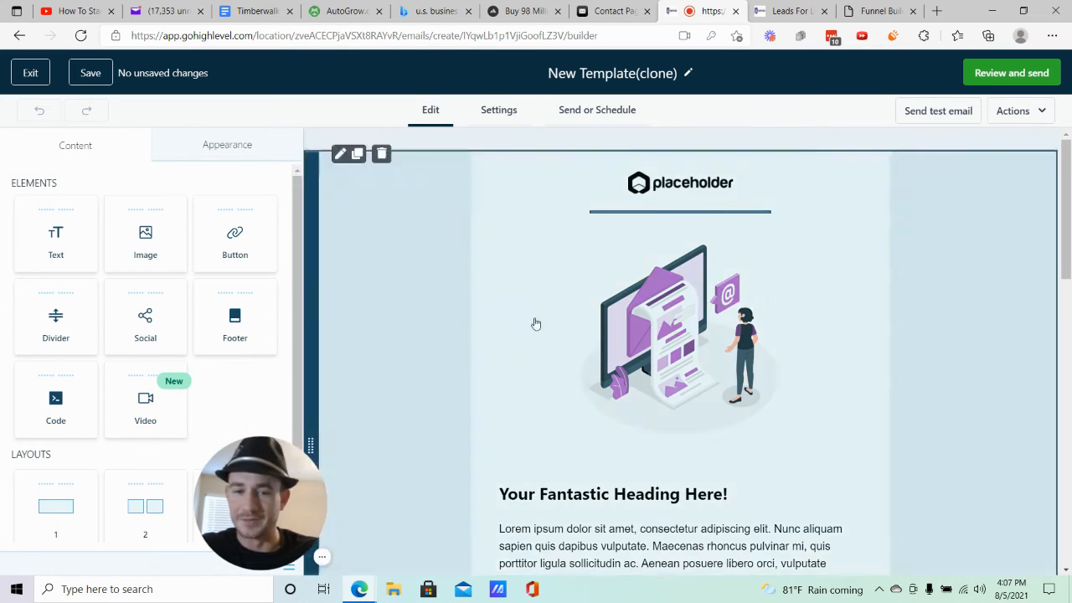
click(682, 175)
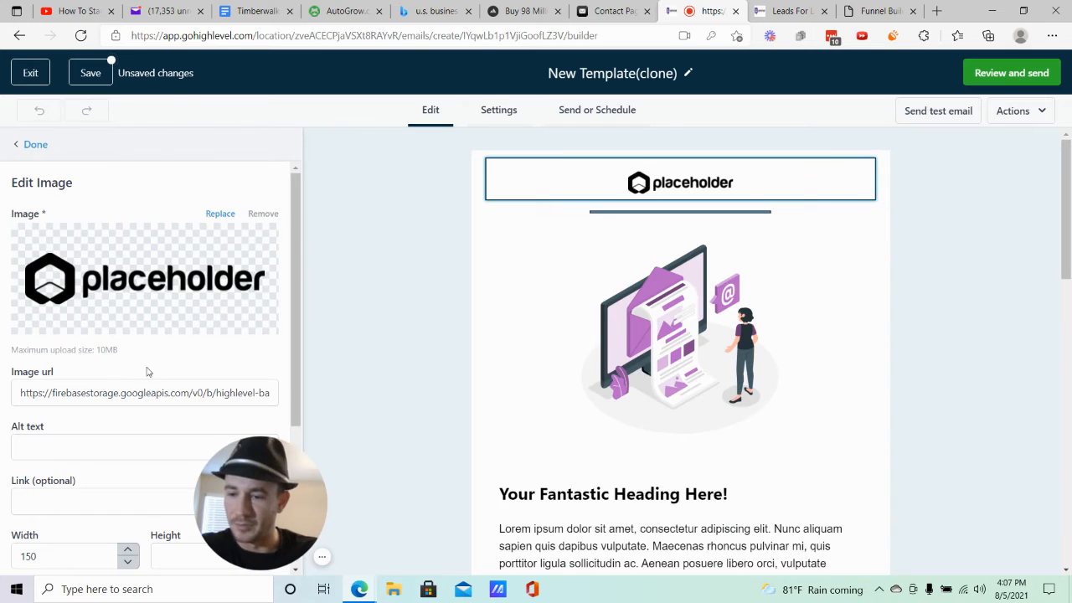
scroll(89, 378, down, 2)
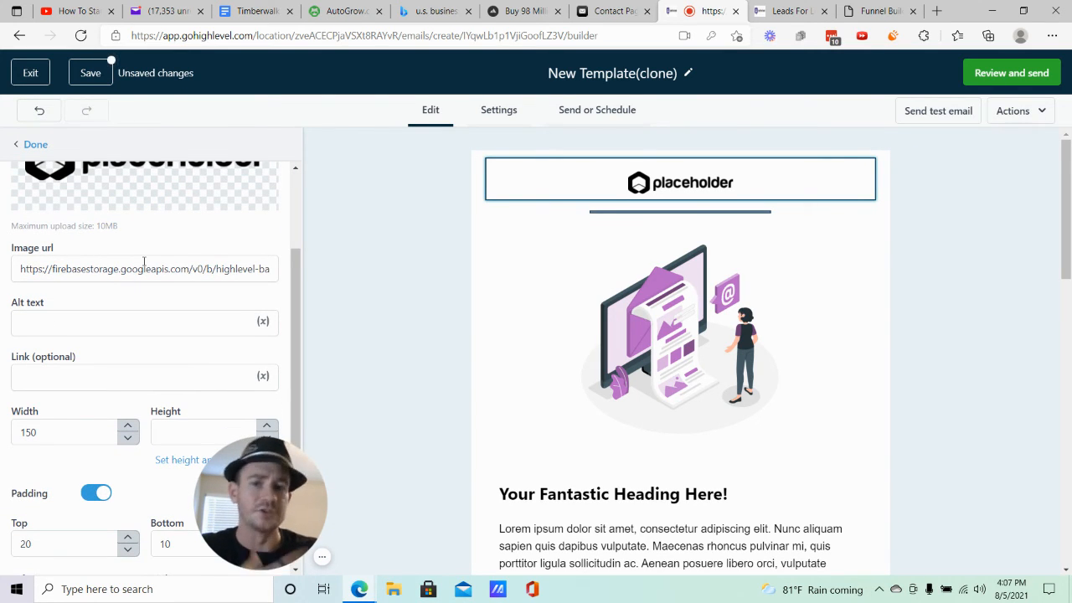
click(30, 74)
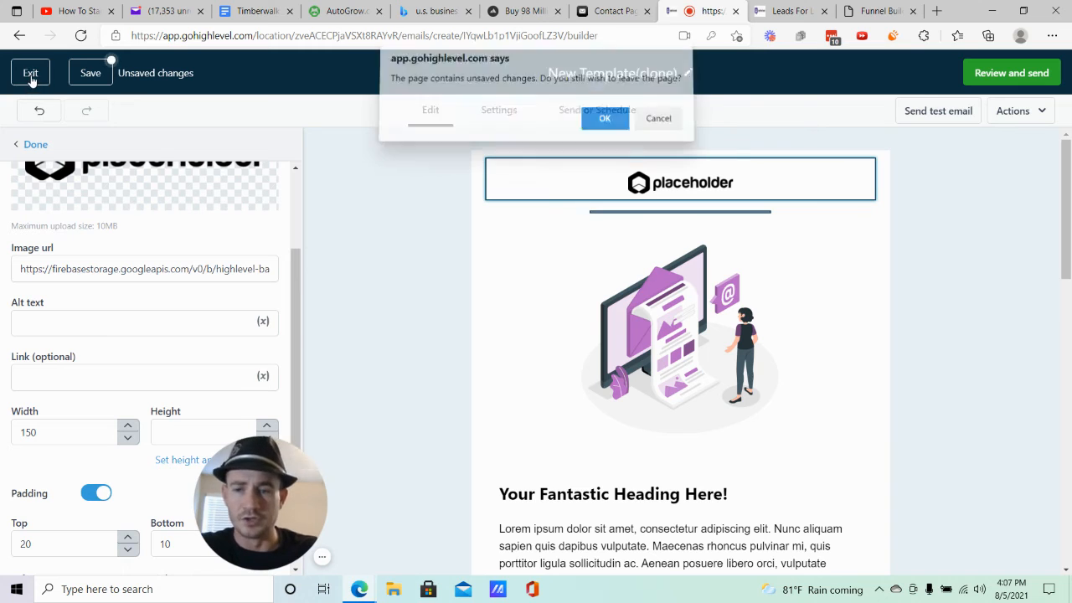
click(604, 120)
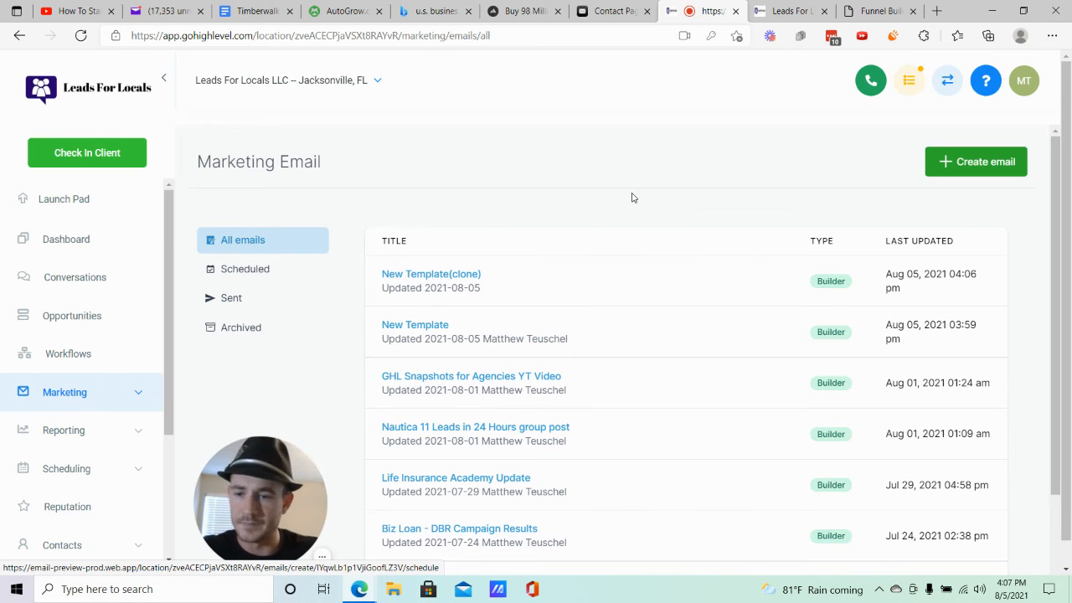
- Create a new workflow from scratch in the Workflows area
mouse_move(405, 297)
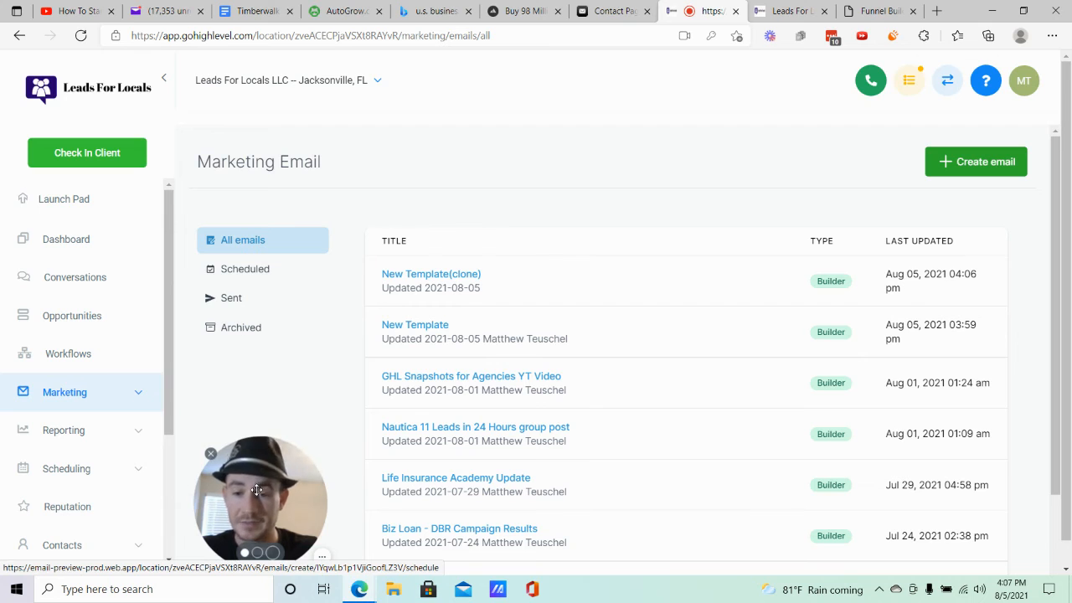
drag(256, 490, 181, 484)
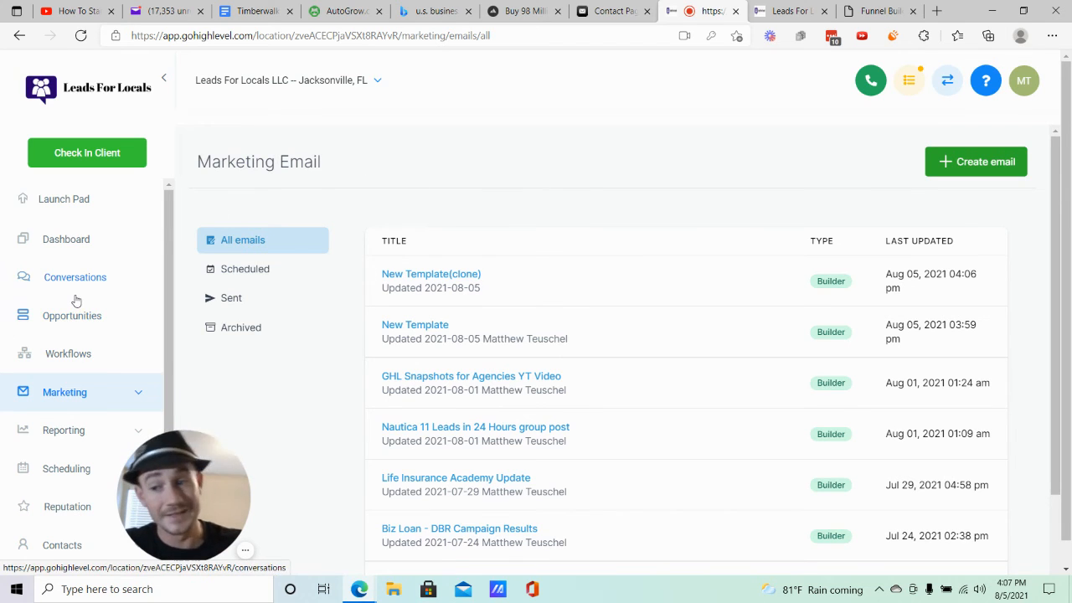
click(74, 354)
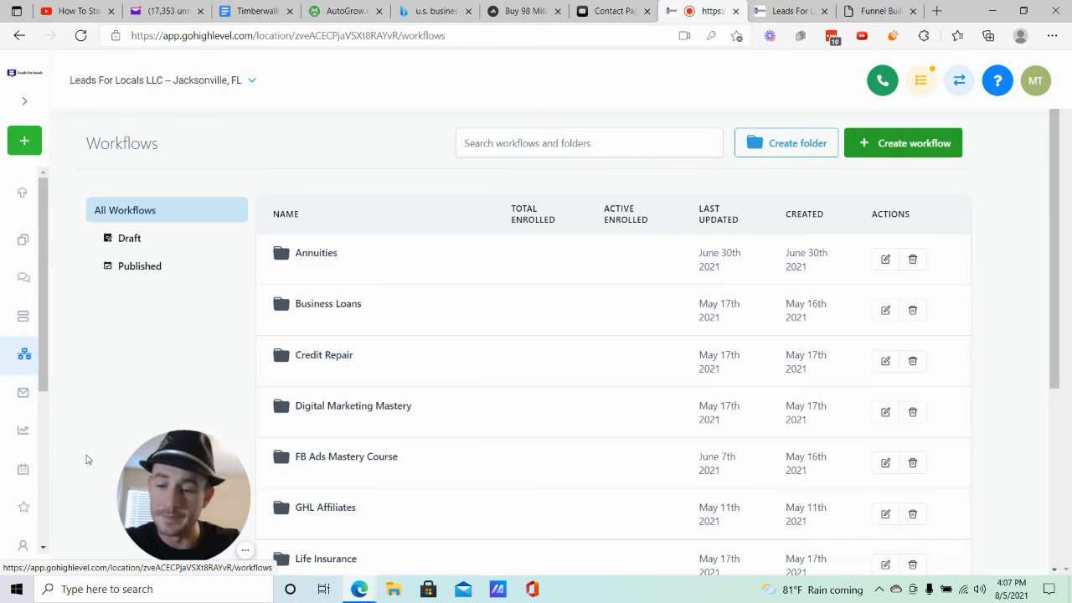
drag(184, 490, 94, 486)
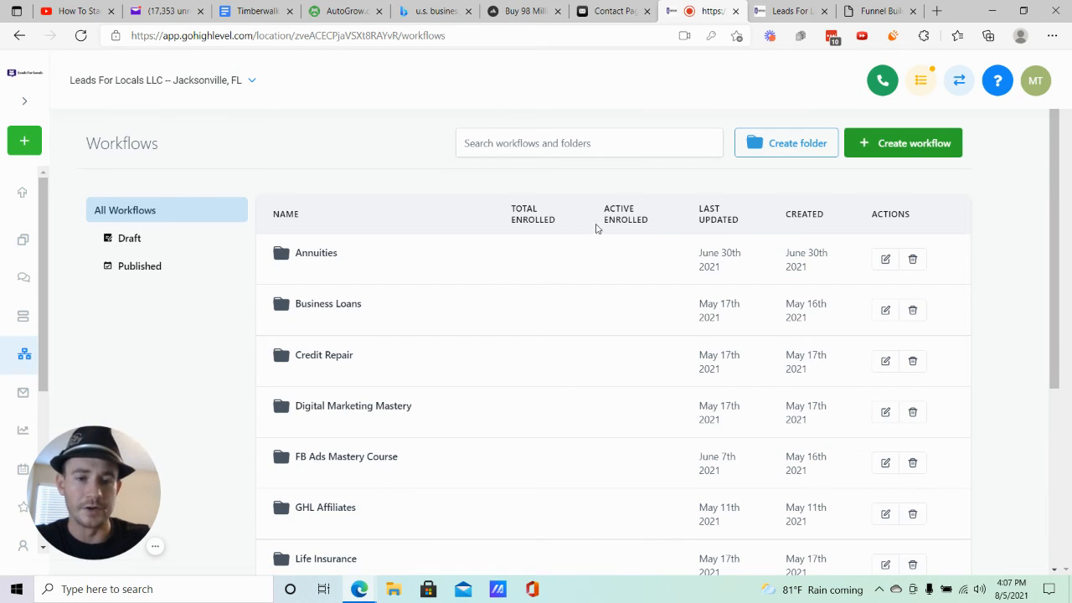
click(905, 144)
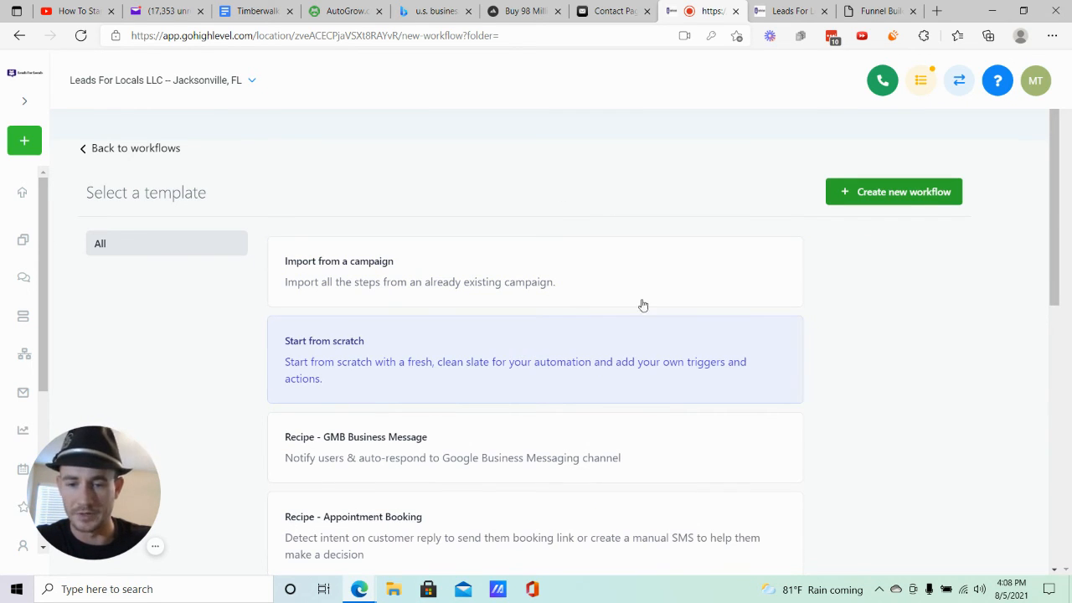
click(893, 198)
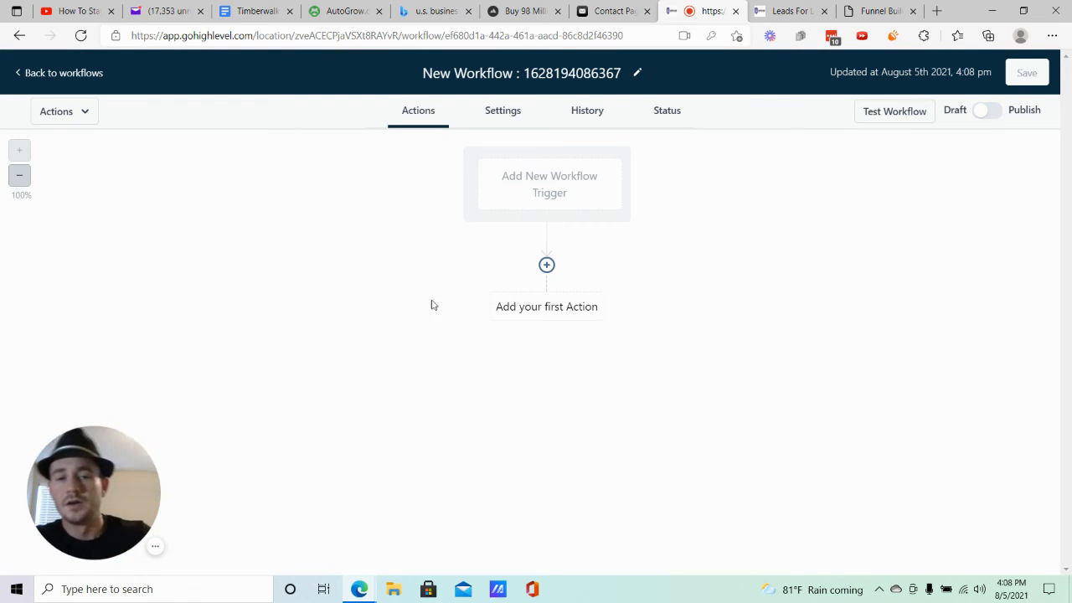
click(544, 84)
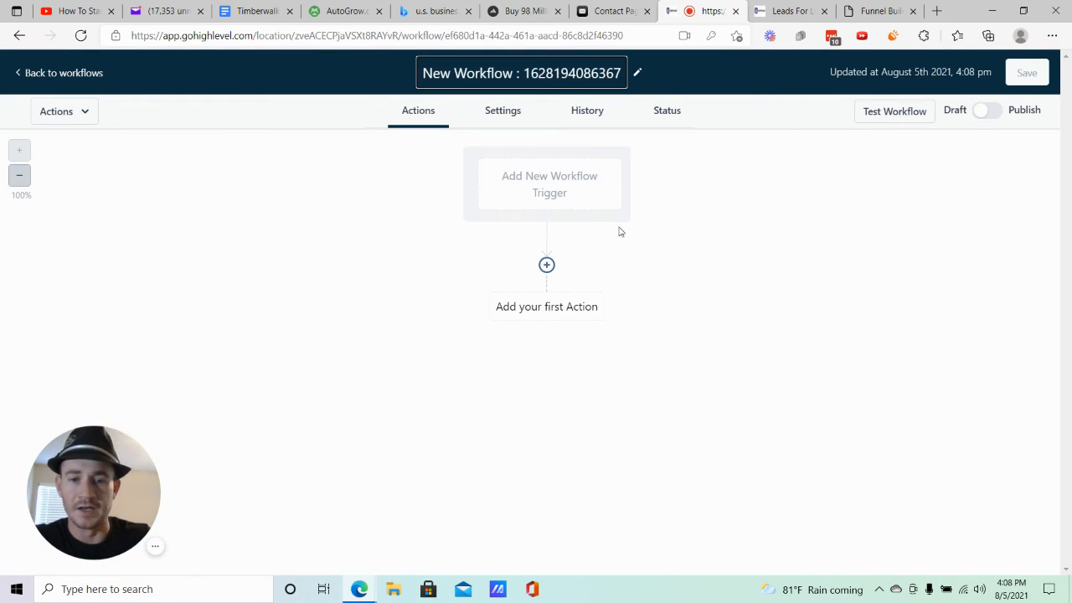
- Add a workflow trigger of type CRM that runs on Form submitted
click(580, 180)
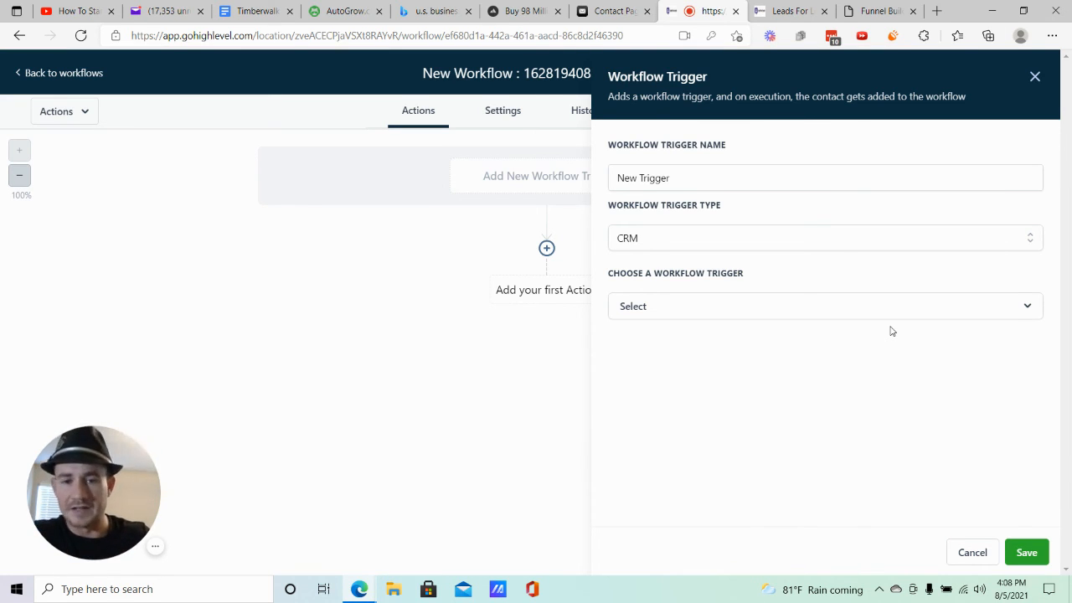
click(665, 305)
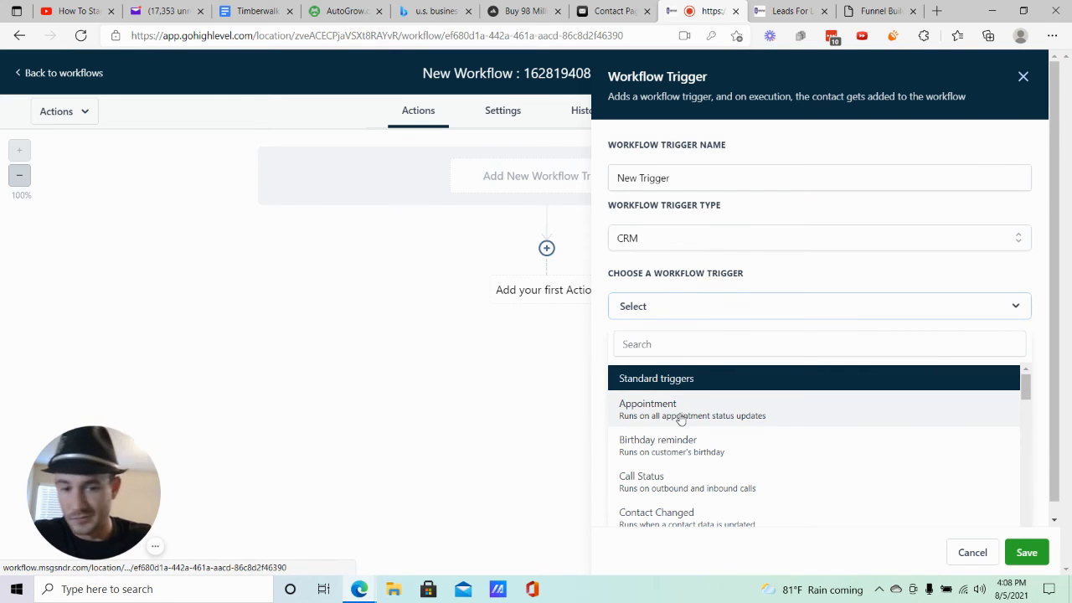
scroll(695, 419, down, 2)
scroll(702, 415, down, 5)
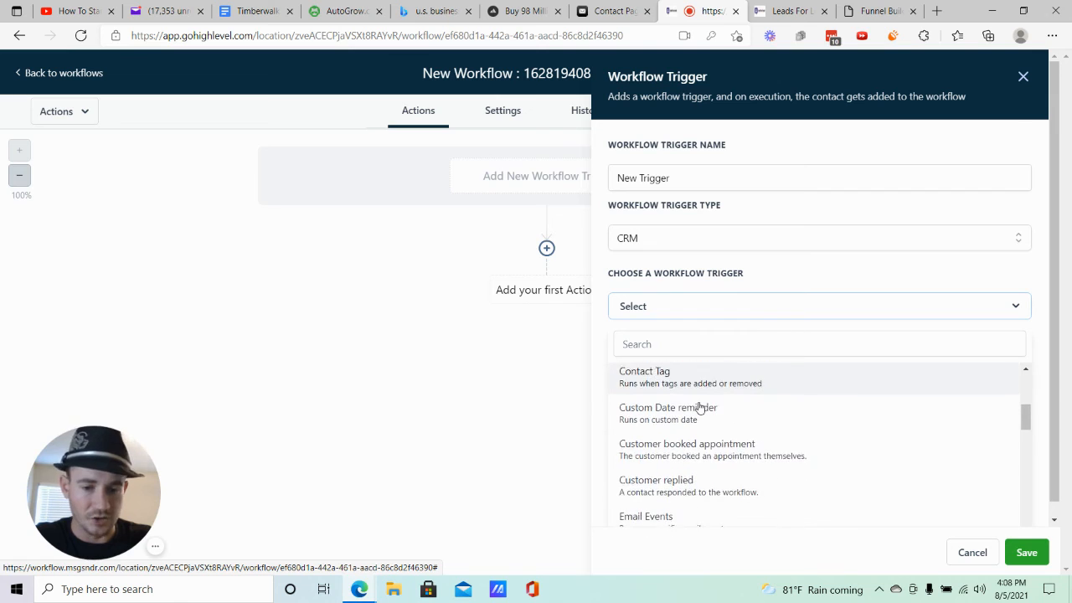
click(666, 423)
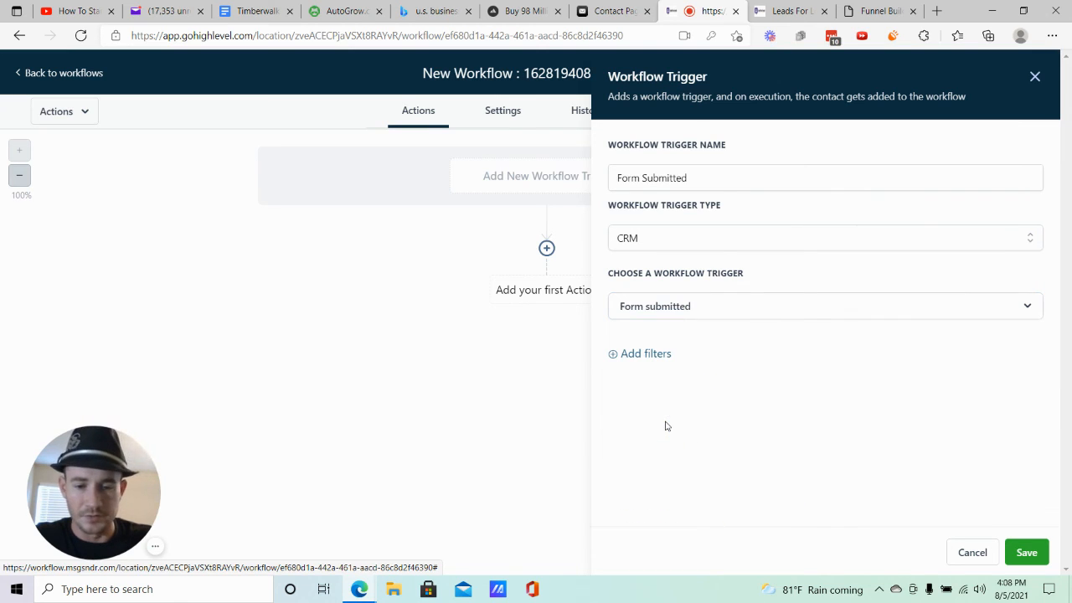
- Filter the form trigger with Form is set to Bots Training and save the trigger
click(650, 354)
click(703, 368)
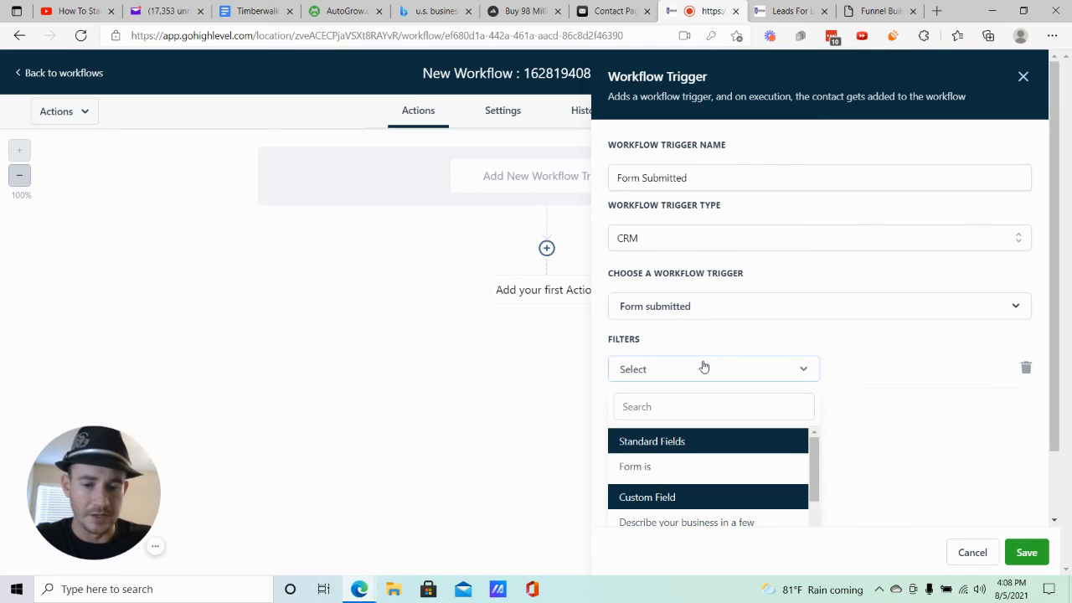
click(640, 466)
click(890, 378)
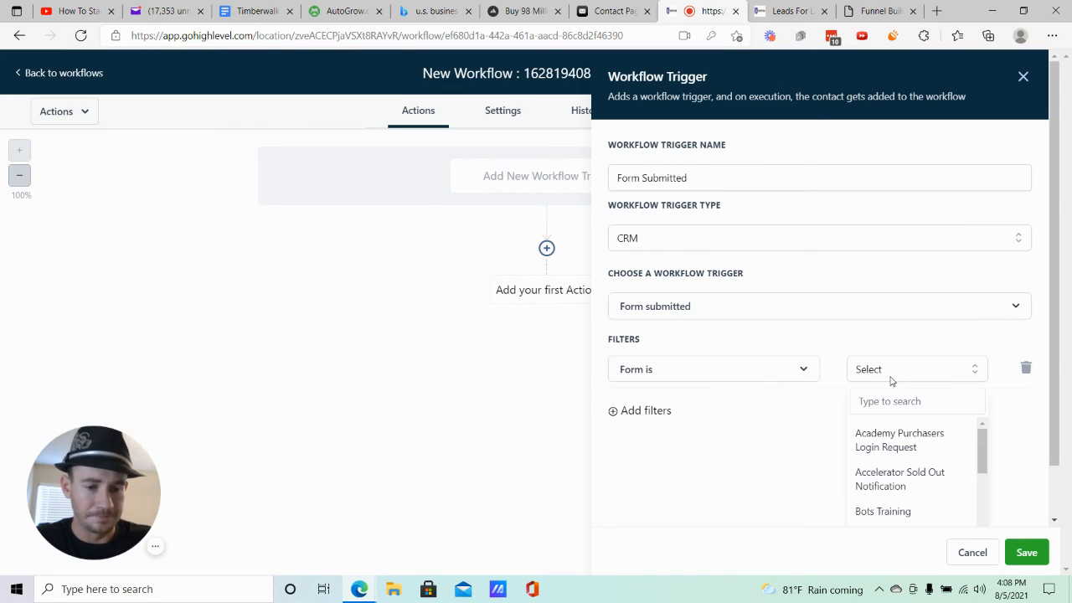
scroll(871, 423, down, 1)
click(900, 453)
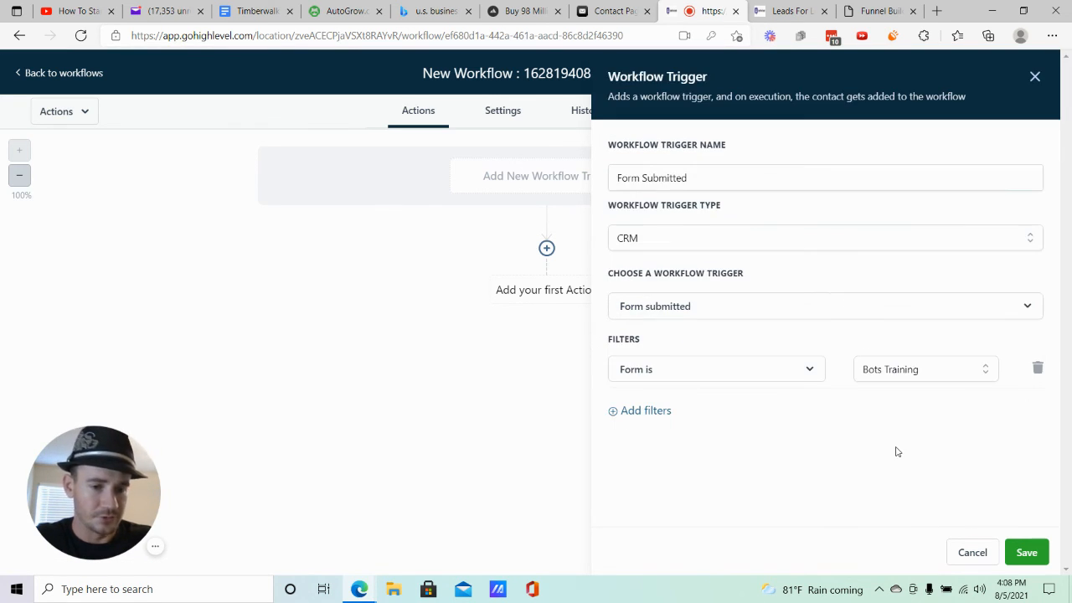
click(1027, 552)
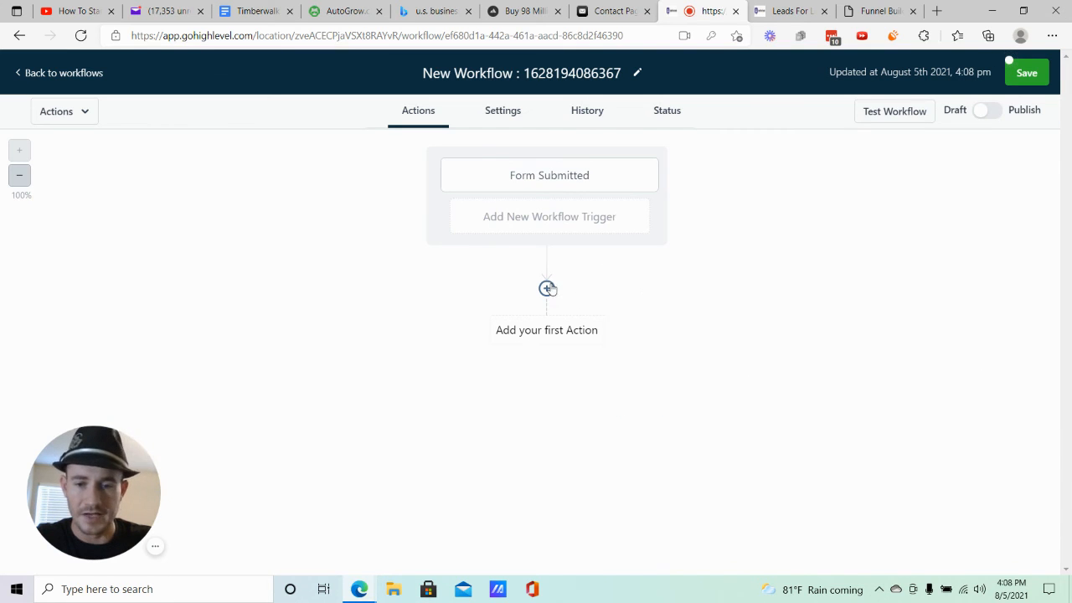
- Add a time-based Wait action named Wait 2 minutes as the workflow's first action and save it
click(546, 288)
scroll(825, 304, down, 10)
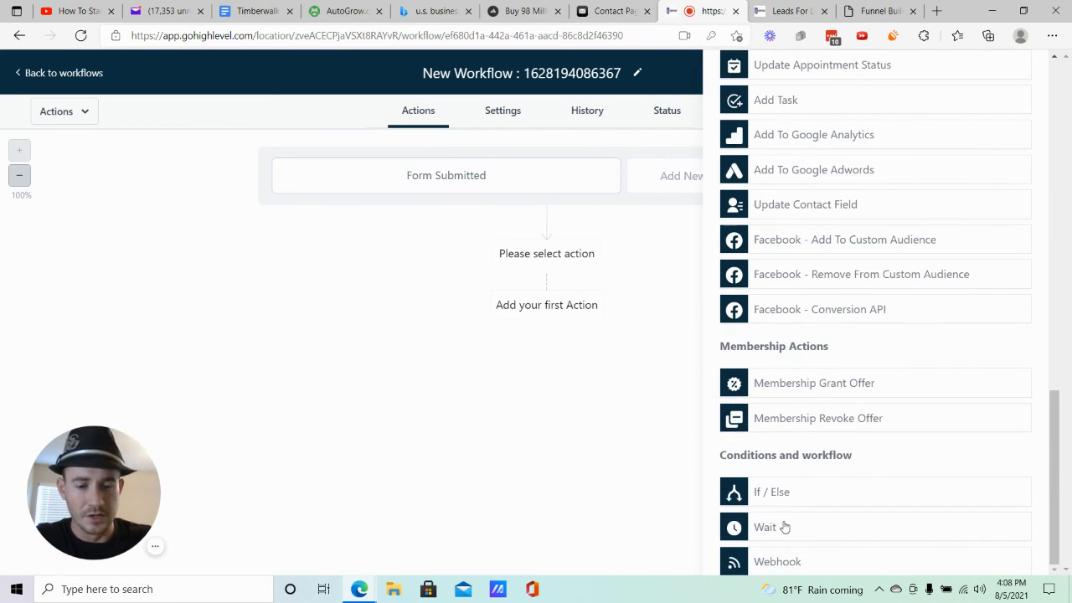
click(783, 524)
click(664, 174)
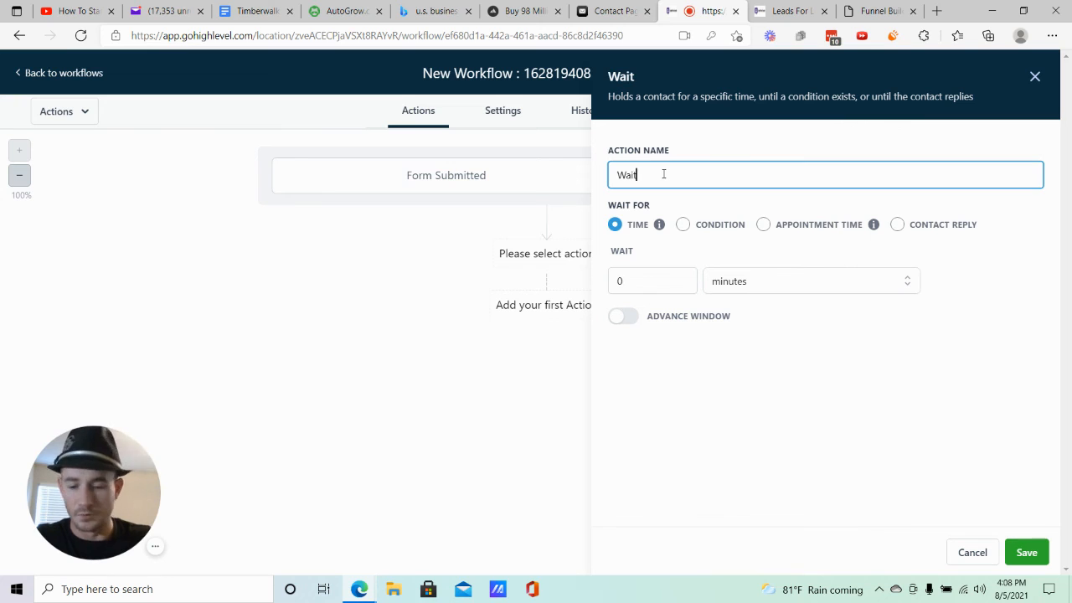
text(2 min)
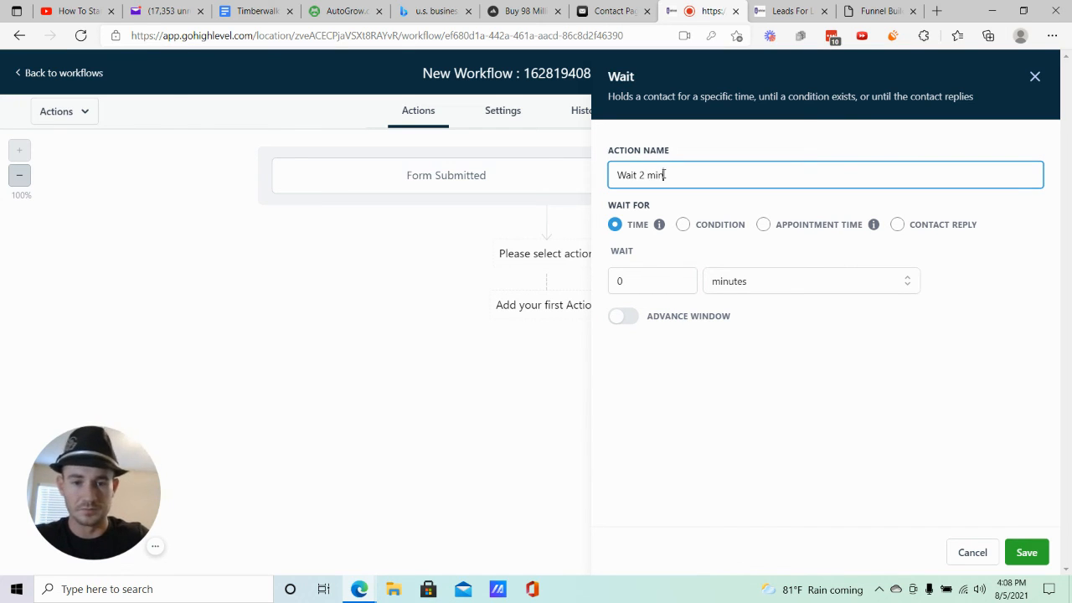
text(utes)
click(645, 284)
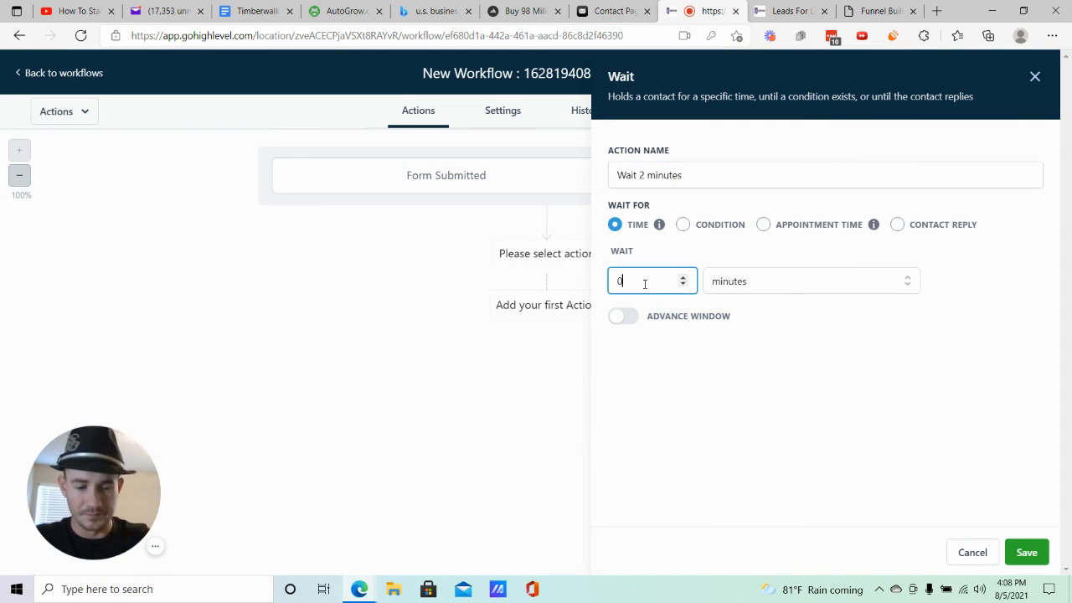
click(1027, 554)
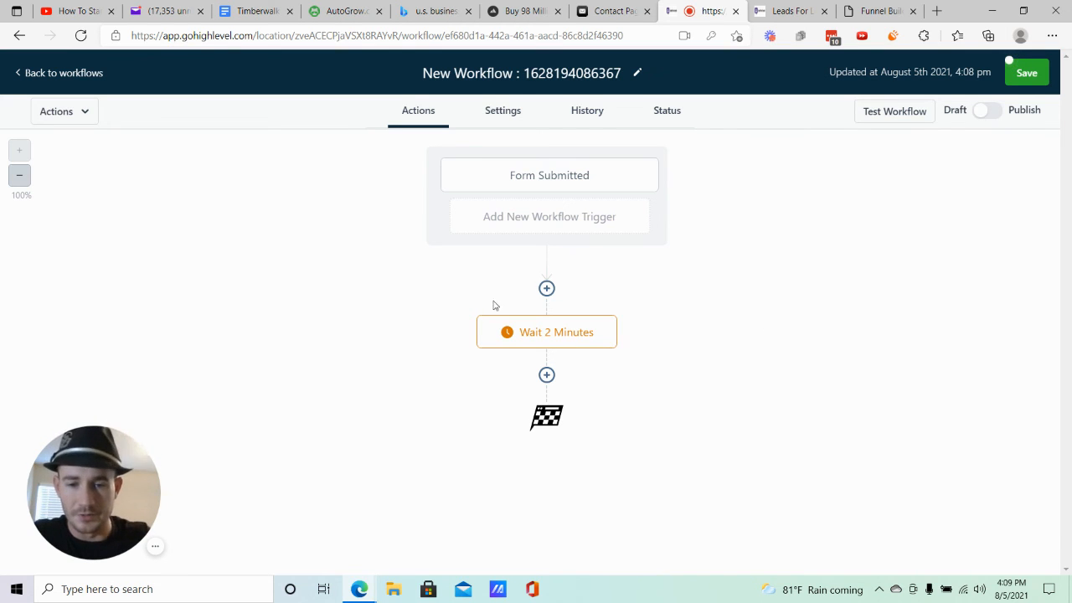
- Add a Send Email action directly after the Wait 2 Minutes step in the workflow
click(548, 374)
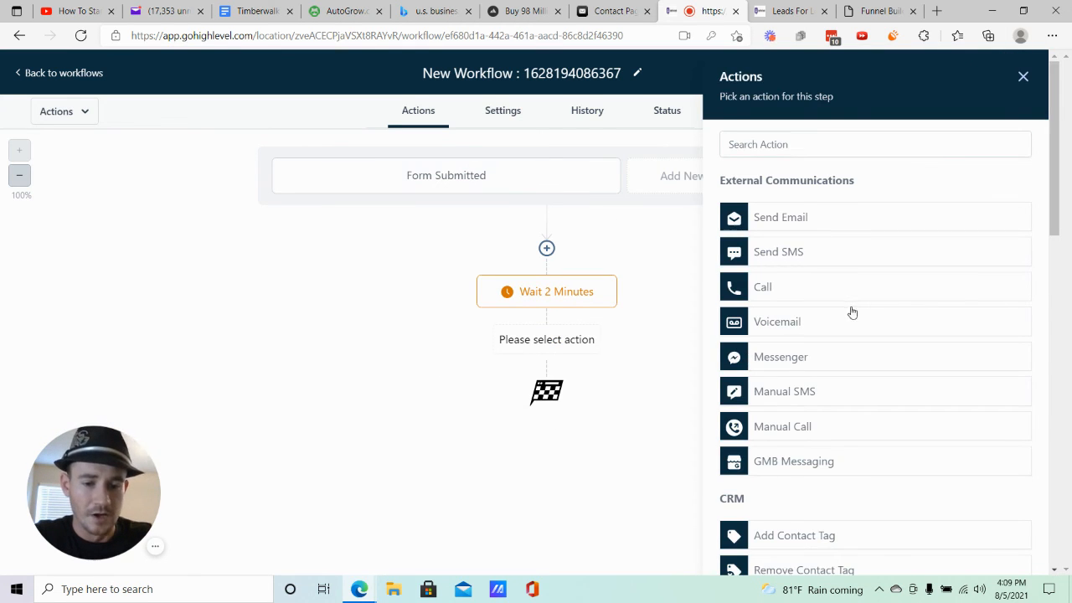
scroll(864, 288, down, 5)
scroll(866, 285, down, 4)
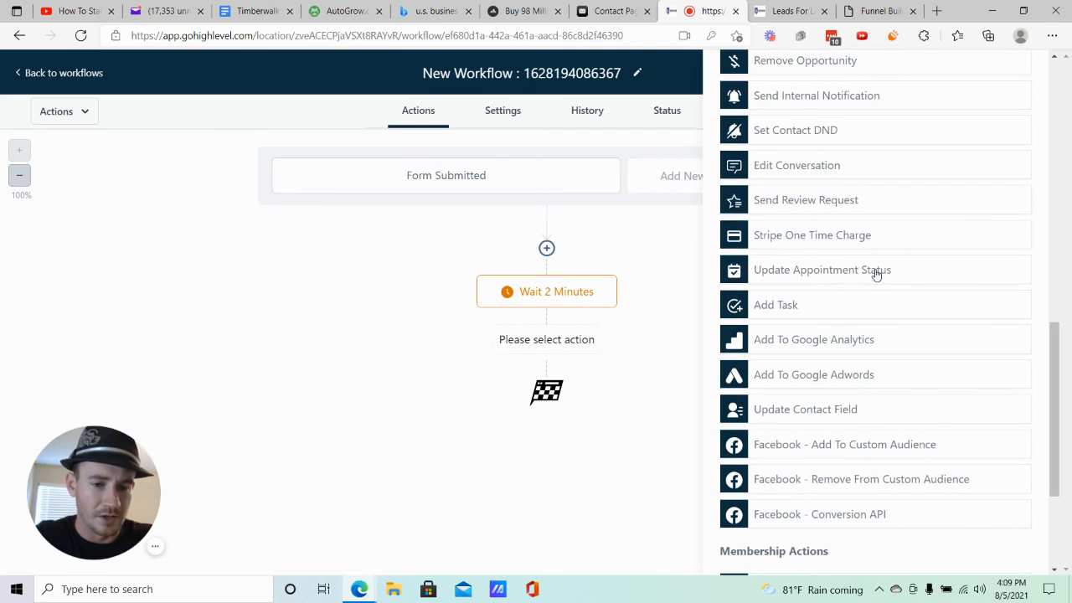
scroll(870, 280, down, 3)
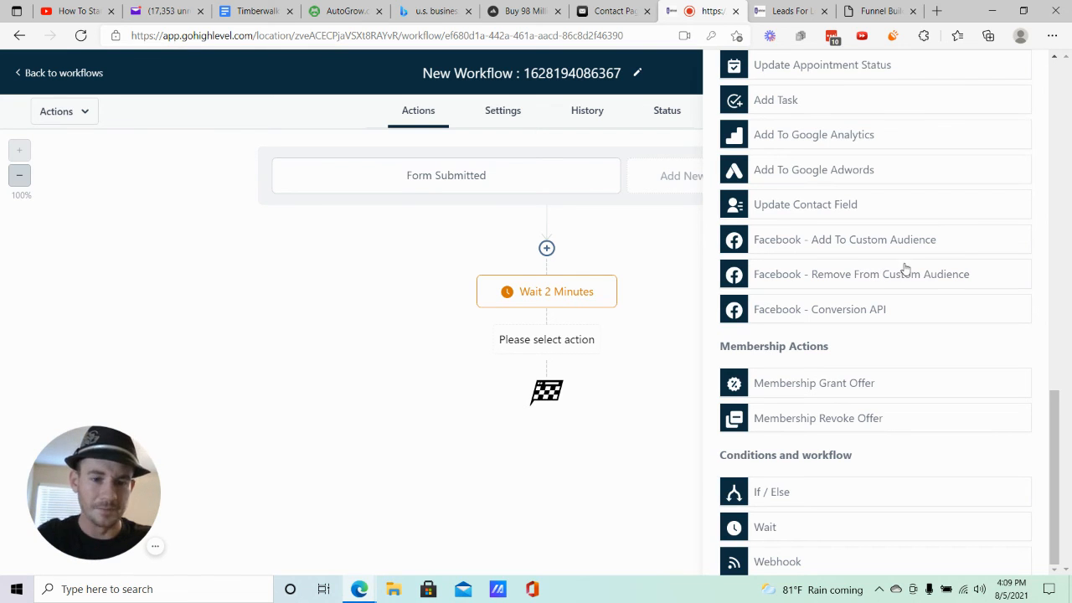
scroll(907, 331, up, 12)
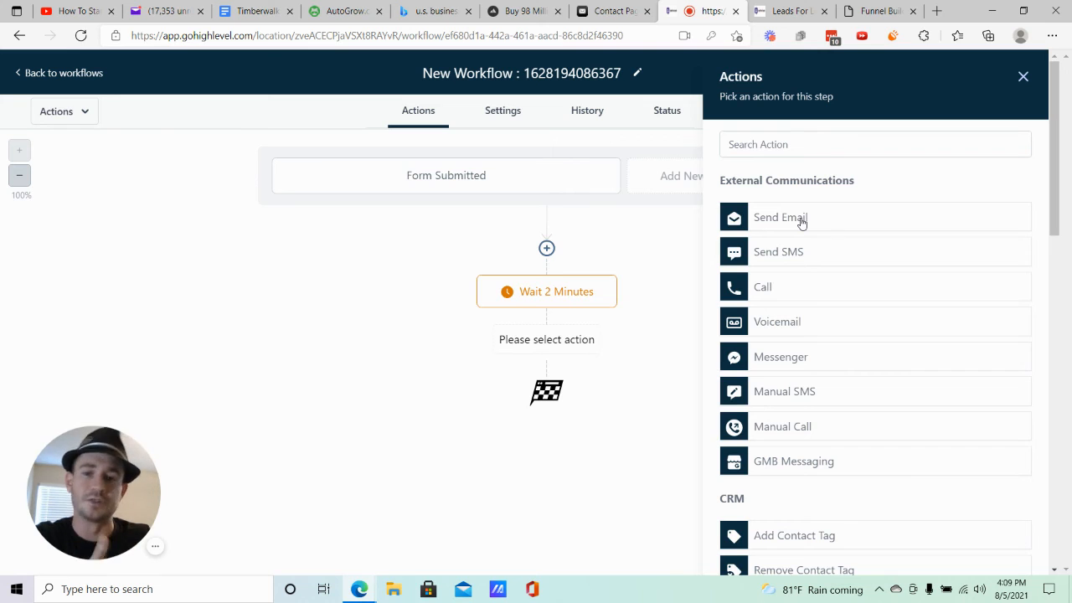
click(788, 218)
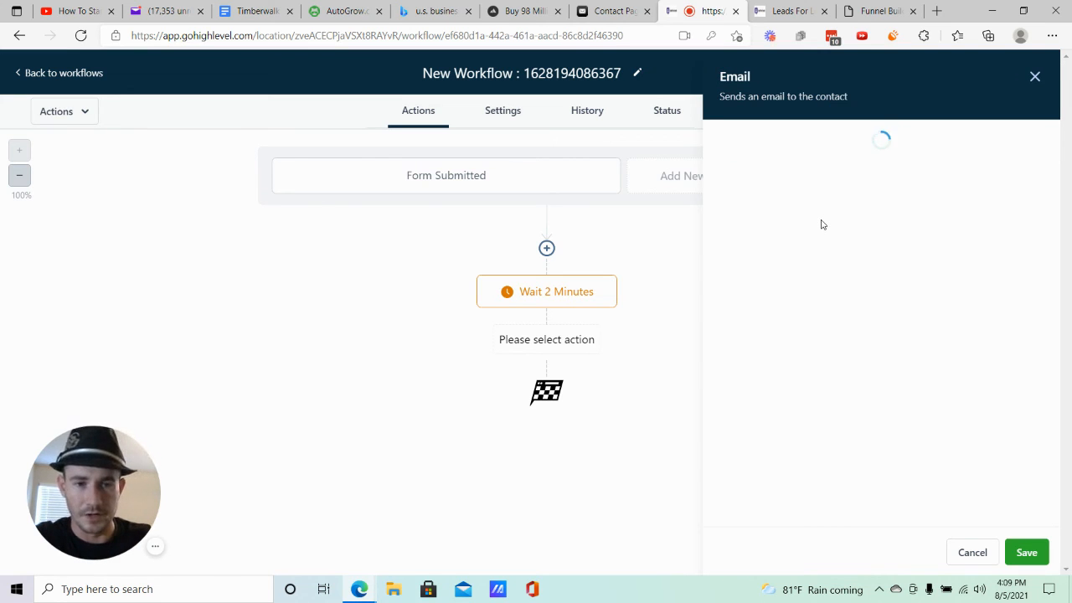
- Choose the Nautica 11 Leads in 24 Hours group post template for the email action
scroll(912, 343, down, 2)
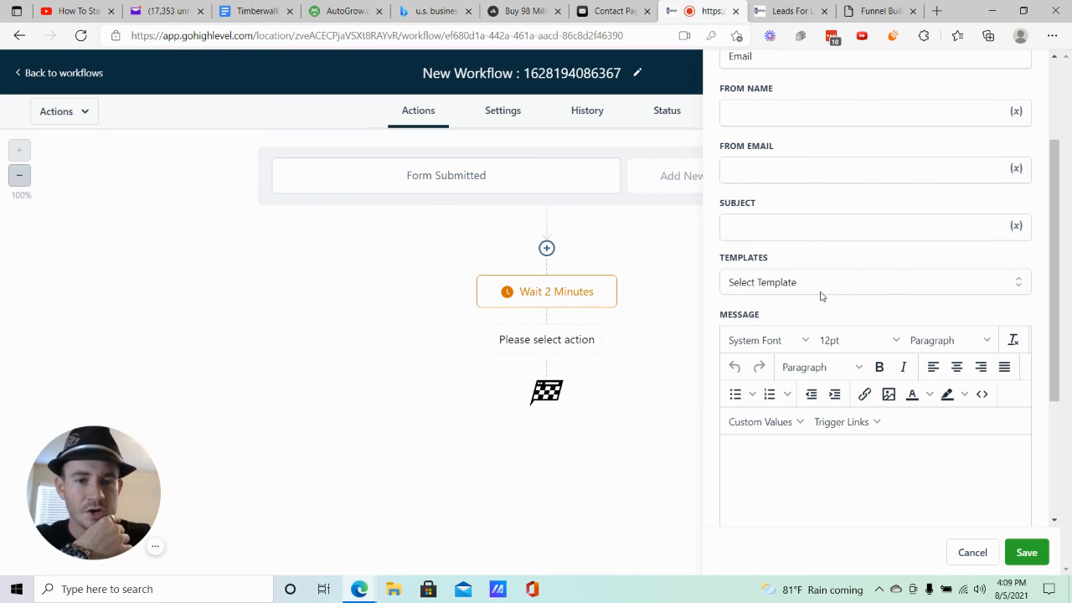
scroll(821, 296, up, 2)
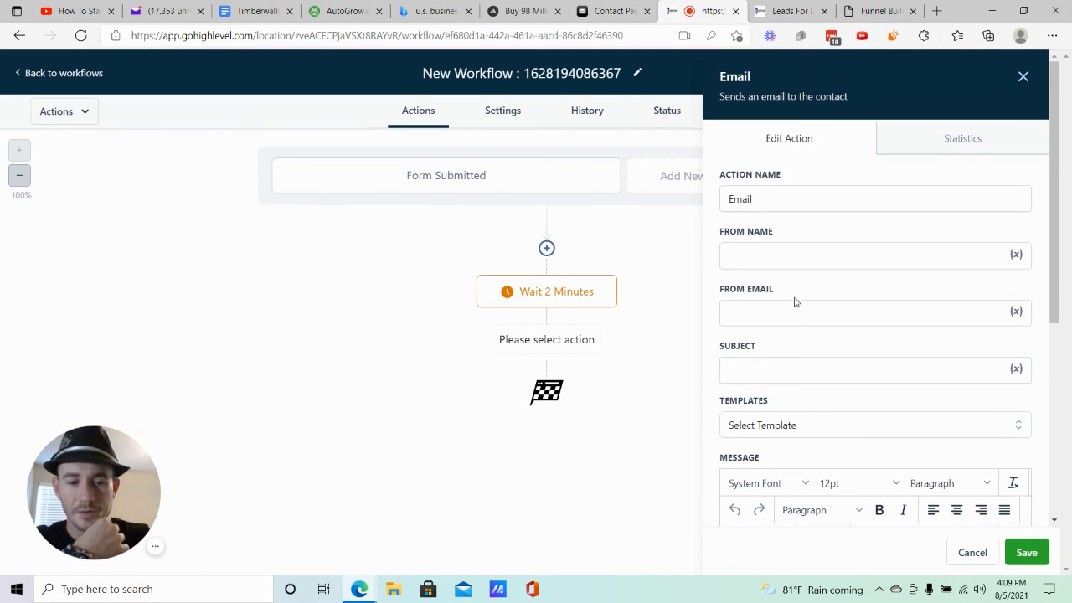
scroll(828, 369, down, 2)
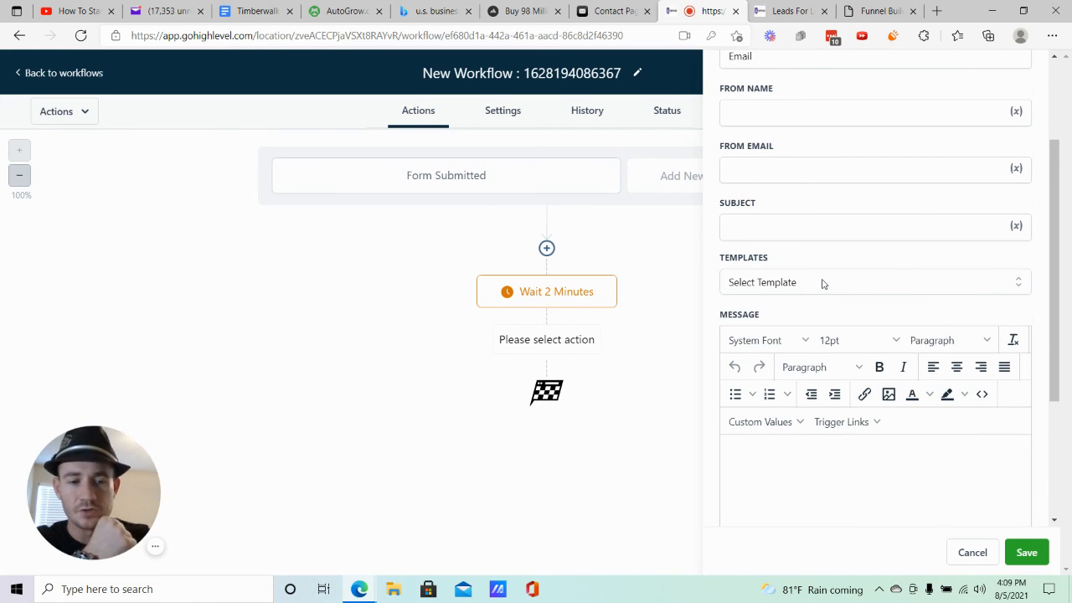
click(822, 283)
scroll(838, 361, down, 5)
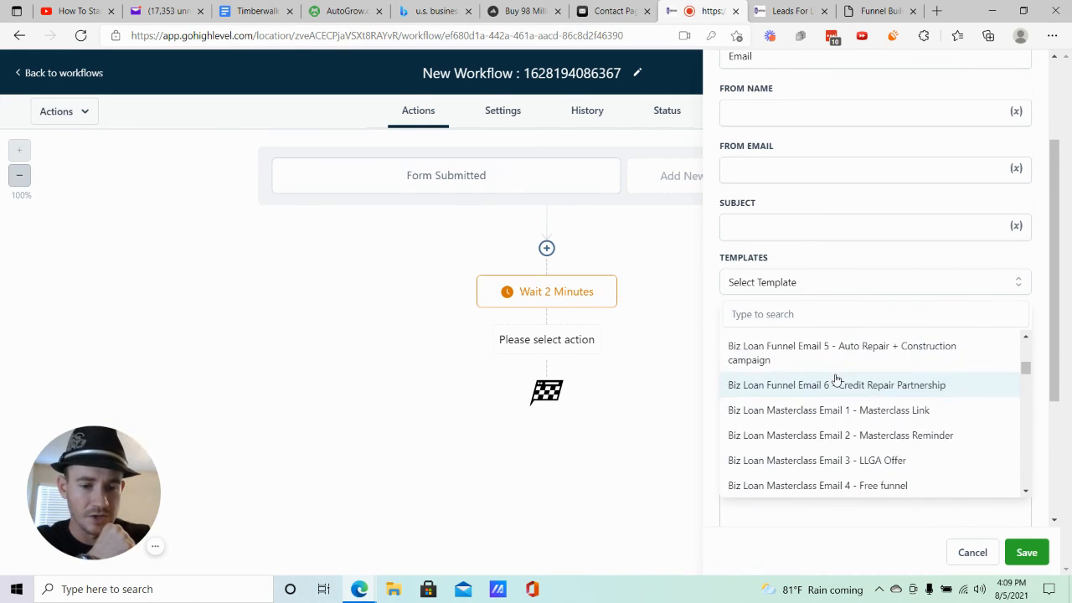
scroll(836, 381, down, 10)
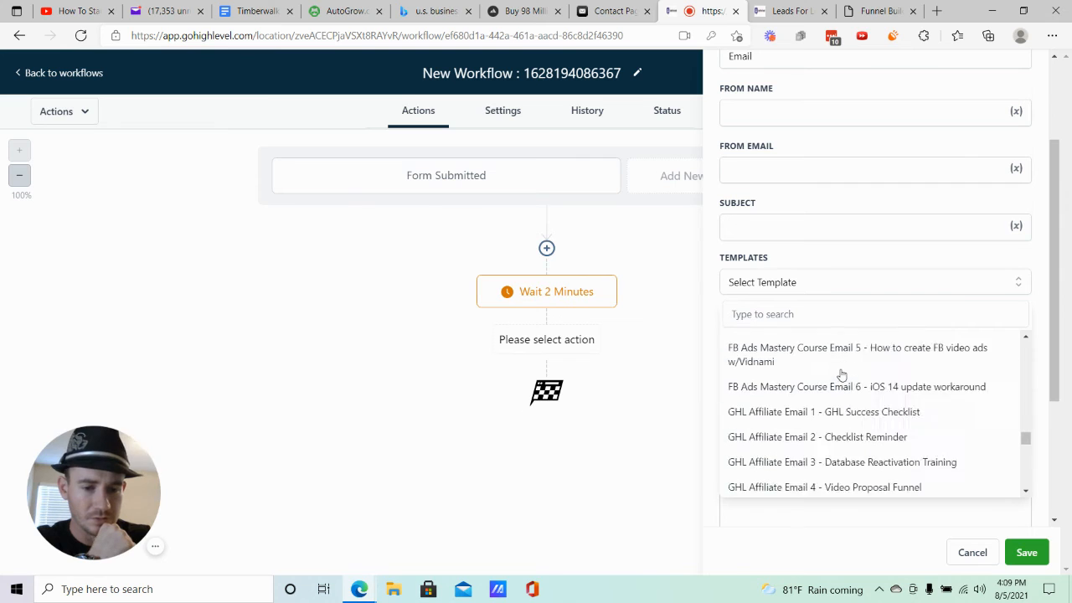
scroll(842, 374, down, 10)
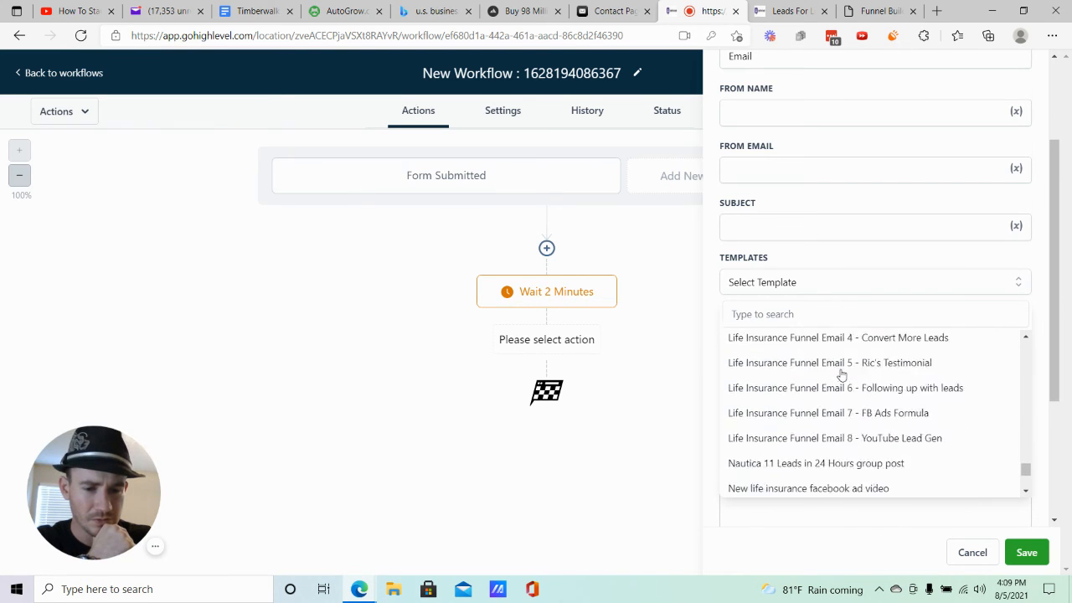
scroll(839, 373, down, 2)
click(841, 361)
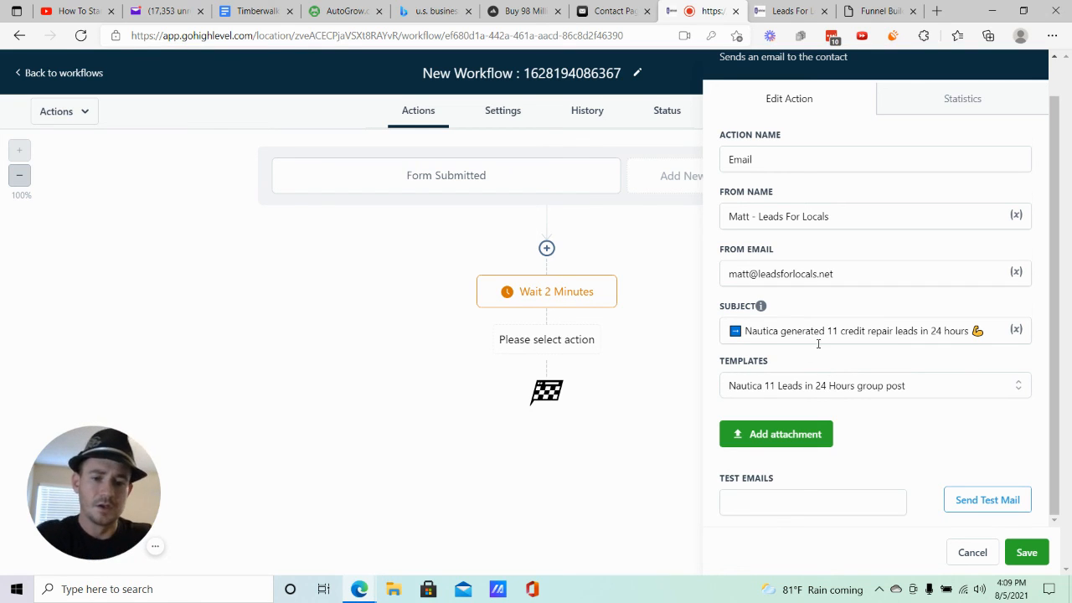
- Switch the email action's template to test
click(886, 385)
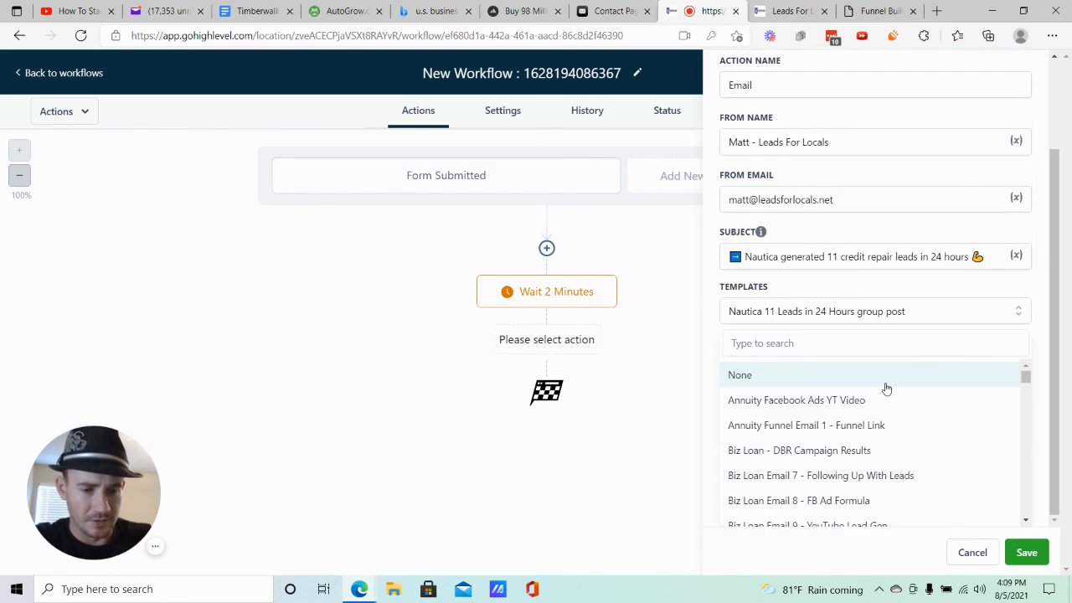
scroll(855, 428, down, 3)
scroll(854, 427, down, 15)
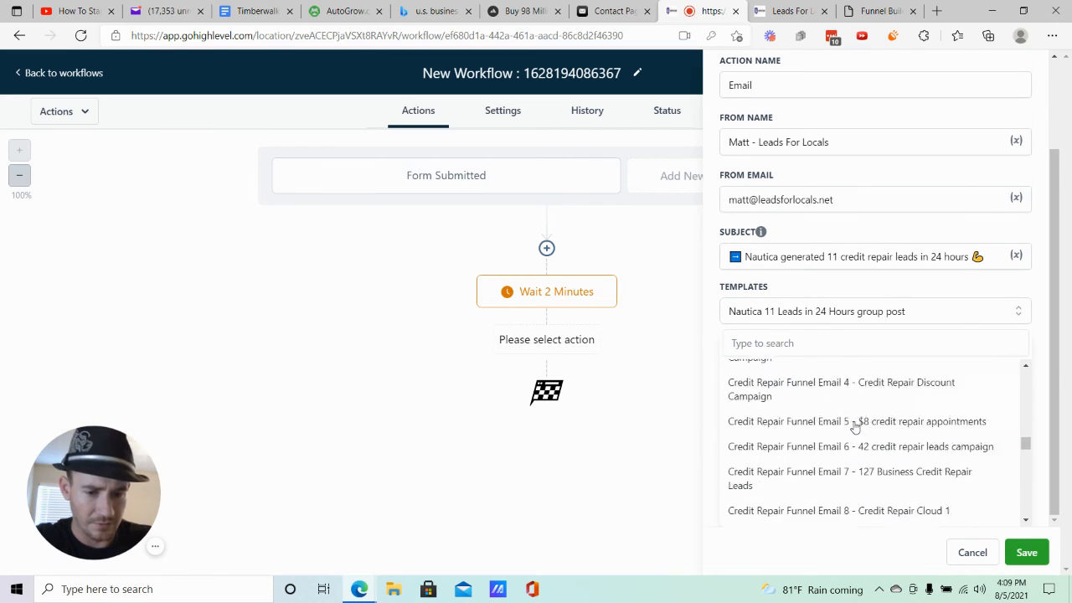
scroll(855, 428, down, 1)
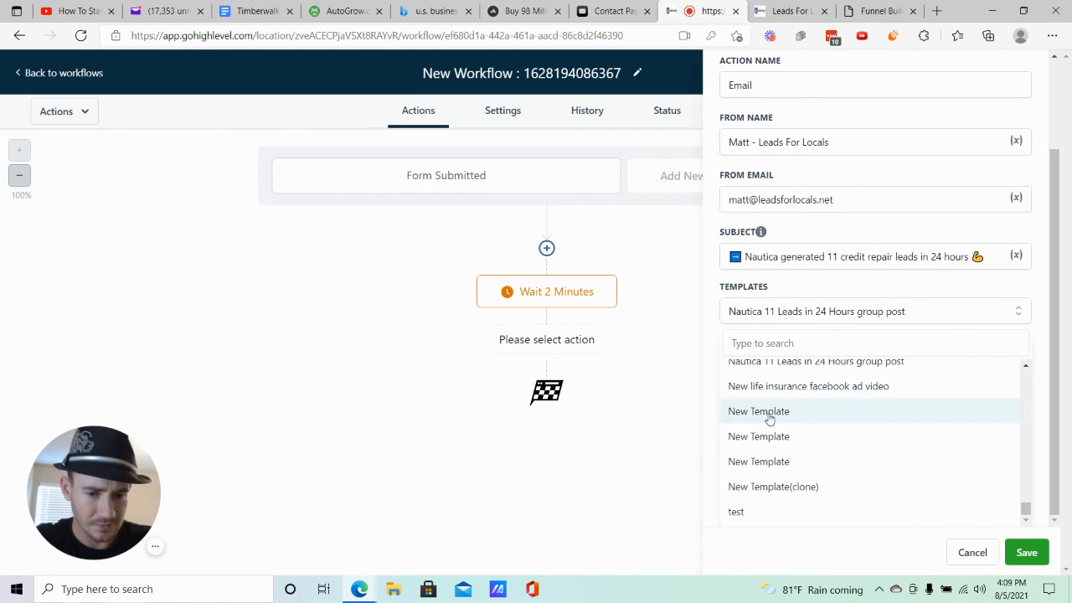
click(741, 512)
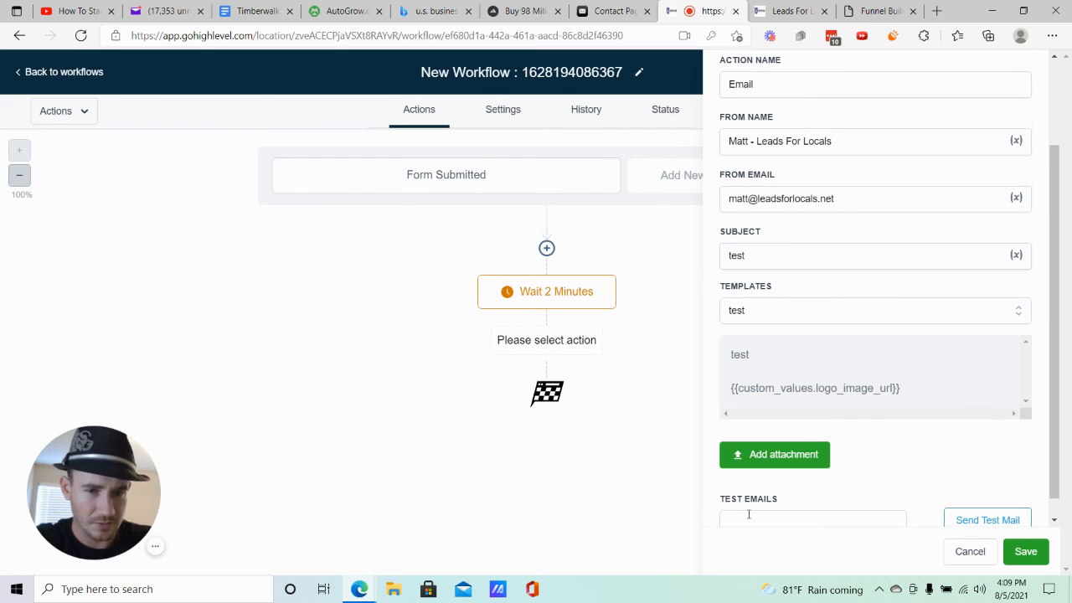
- Set the email action's template to CR Acceletor 1 day reminder
scroll(841, 336, up, 2)
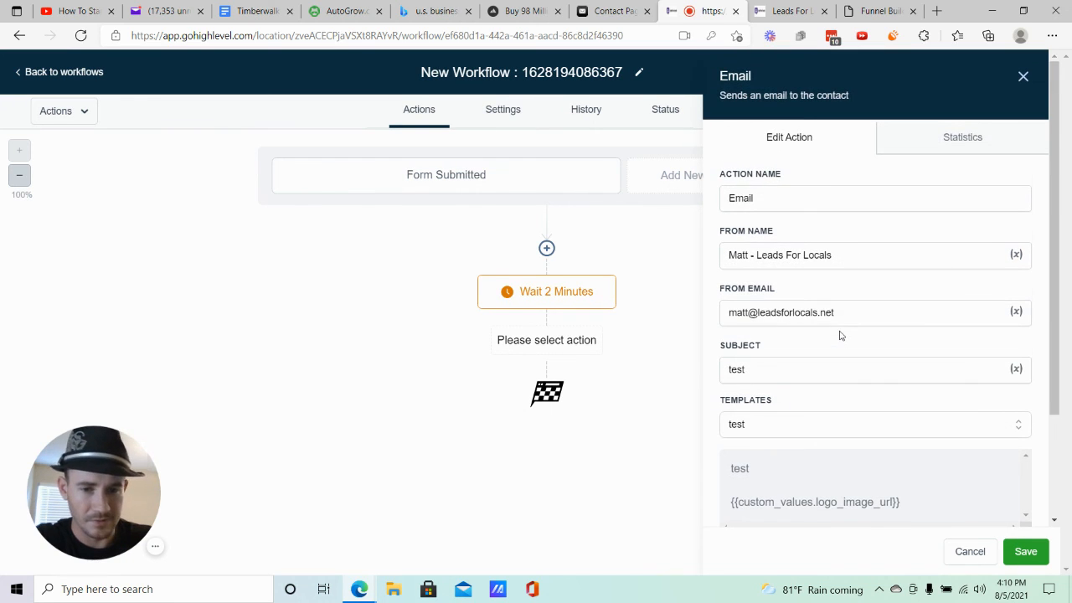
click(802, 422)
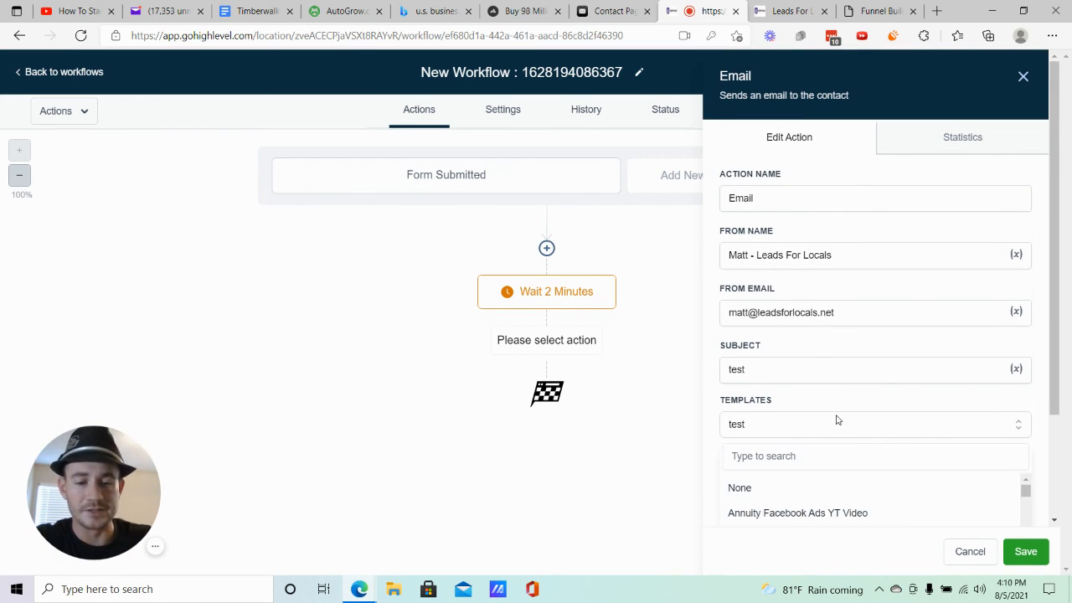
scroll(838, 418, down, 2)
scroll(871, 379, down, 8)
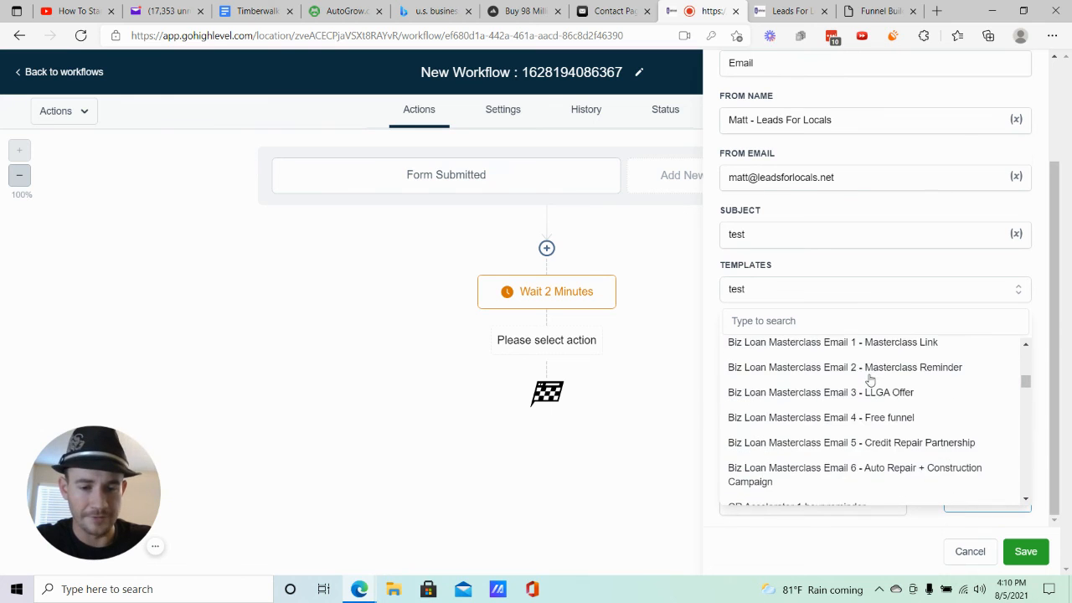
scroll(871, 381, down, 1)
click(842, 409)
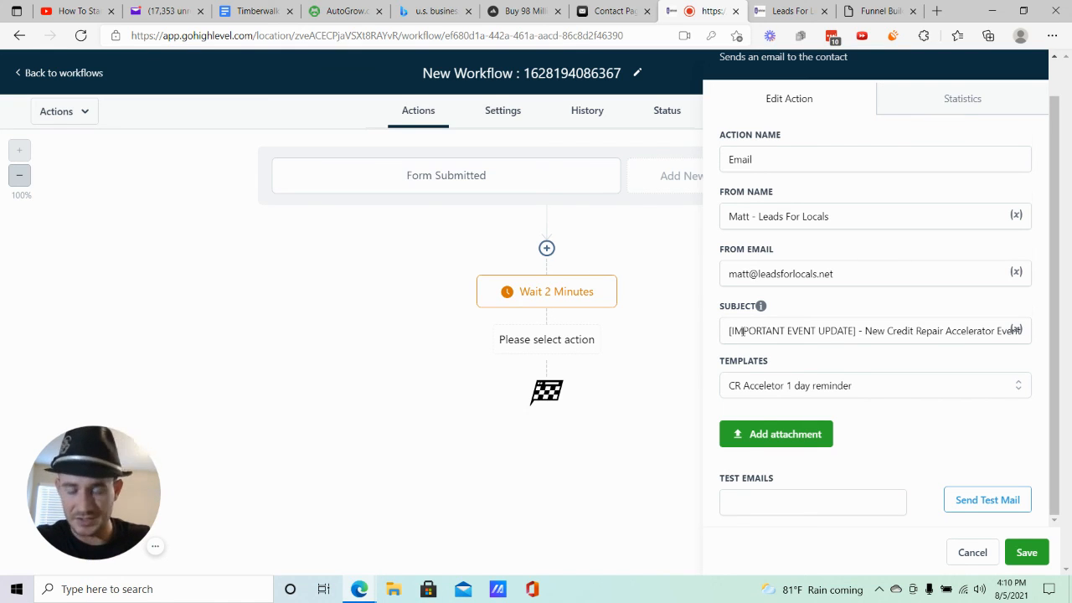
- Name the email action Email - Follow up confirmation and save it to the workflow
click(778, 160)
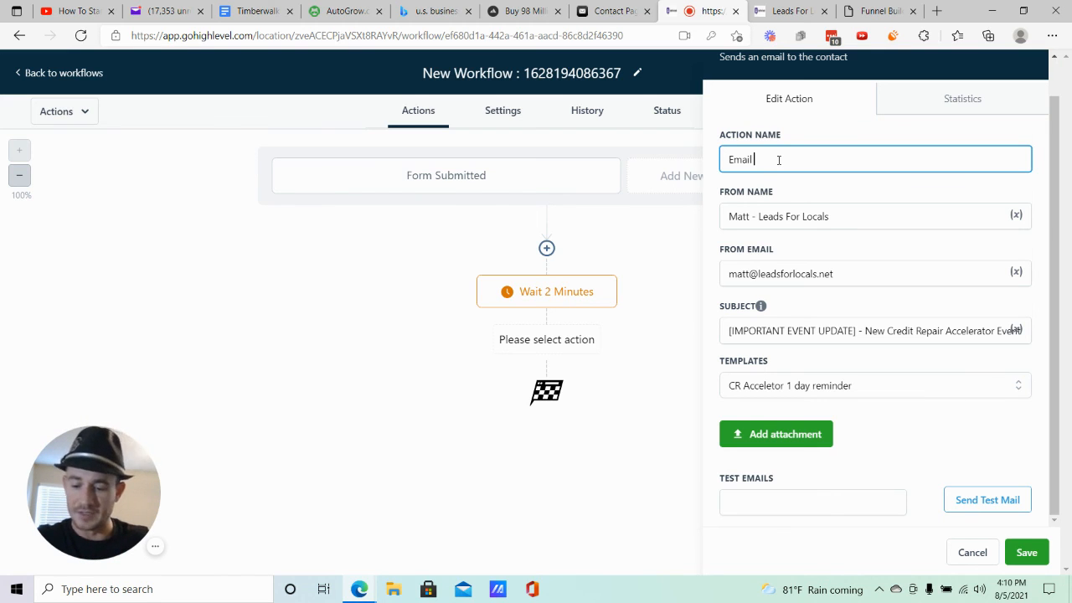
text(- F)
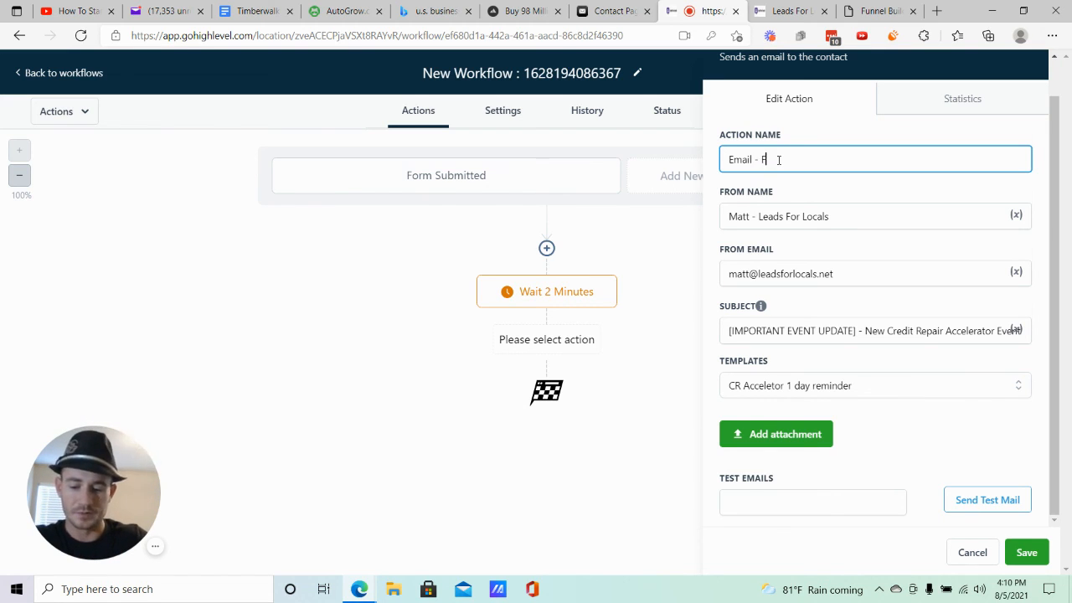
text(ollow)
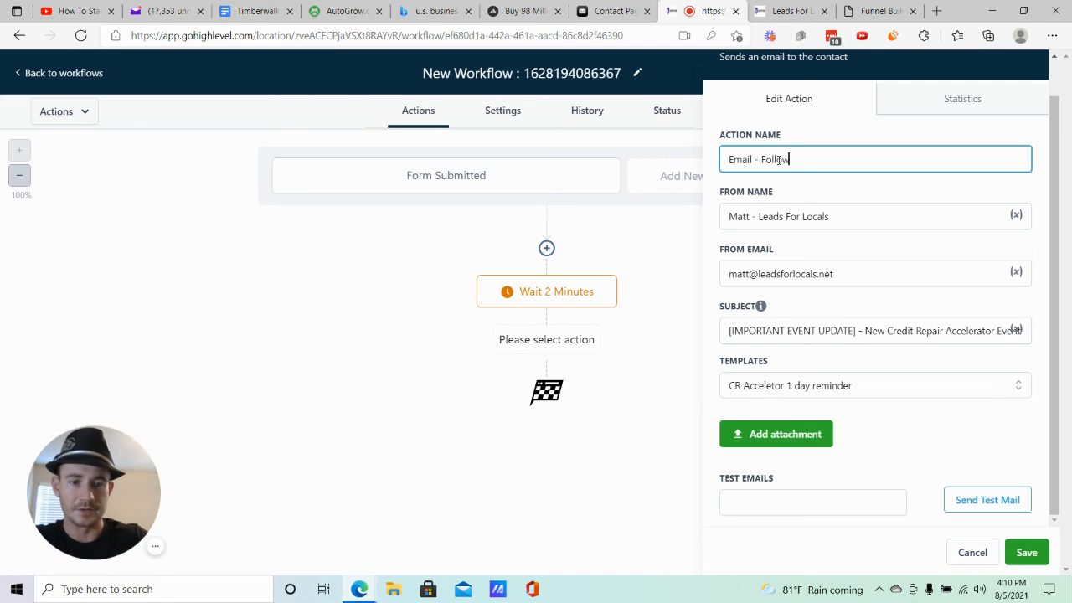
text( up confirmation)
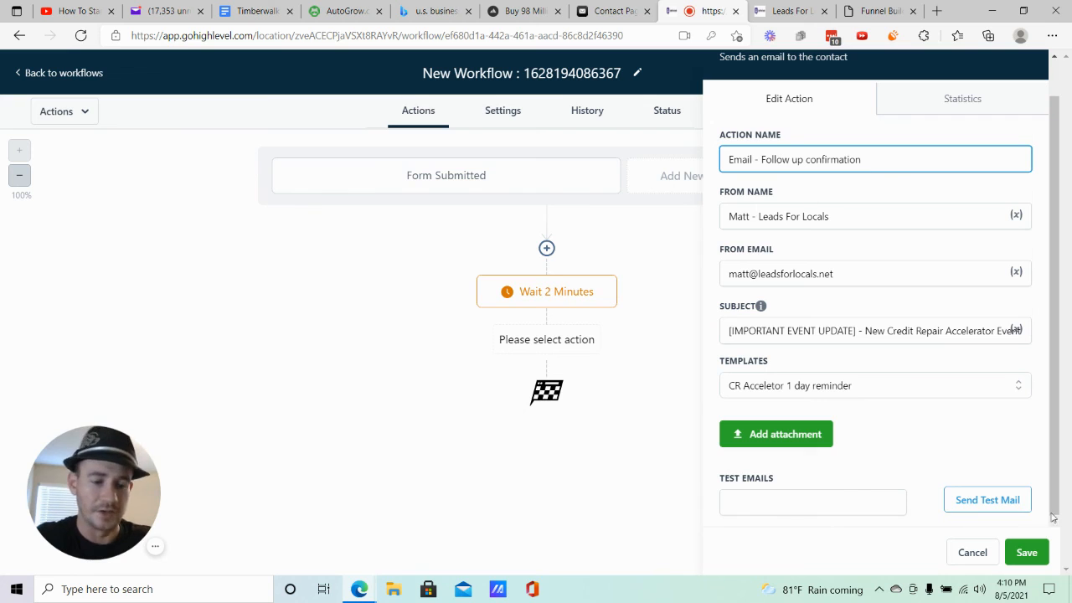
click(1028, 552)
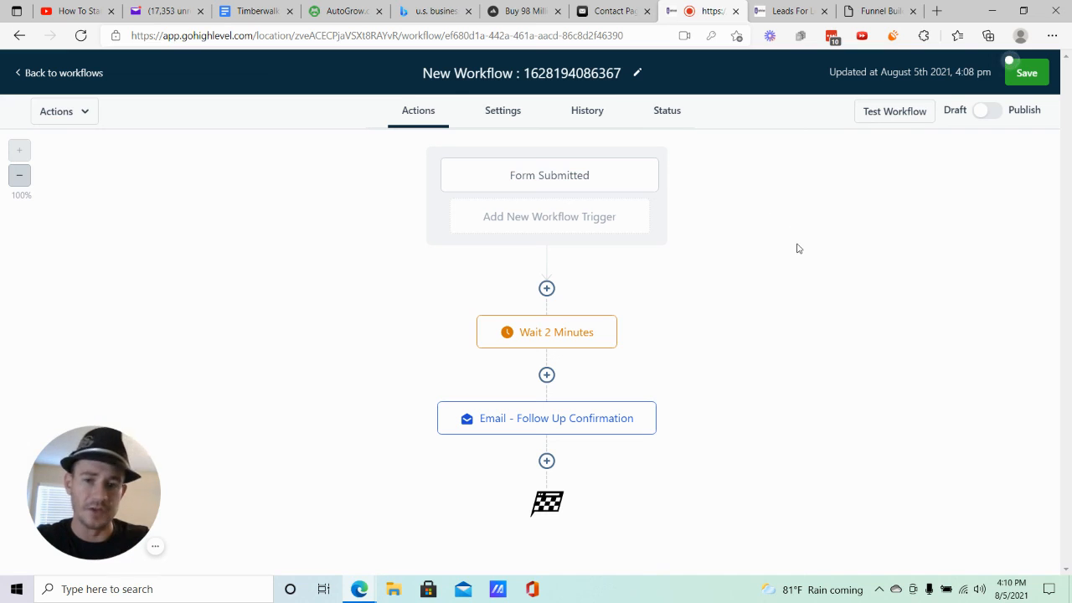
- Reopen the follow-up confirmation email action, look through its available templates, and cancel the edit
click(577, 407)
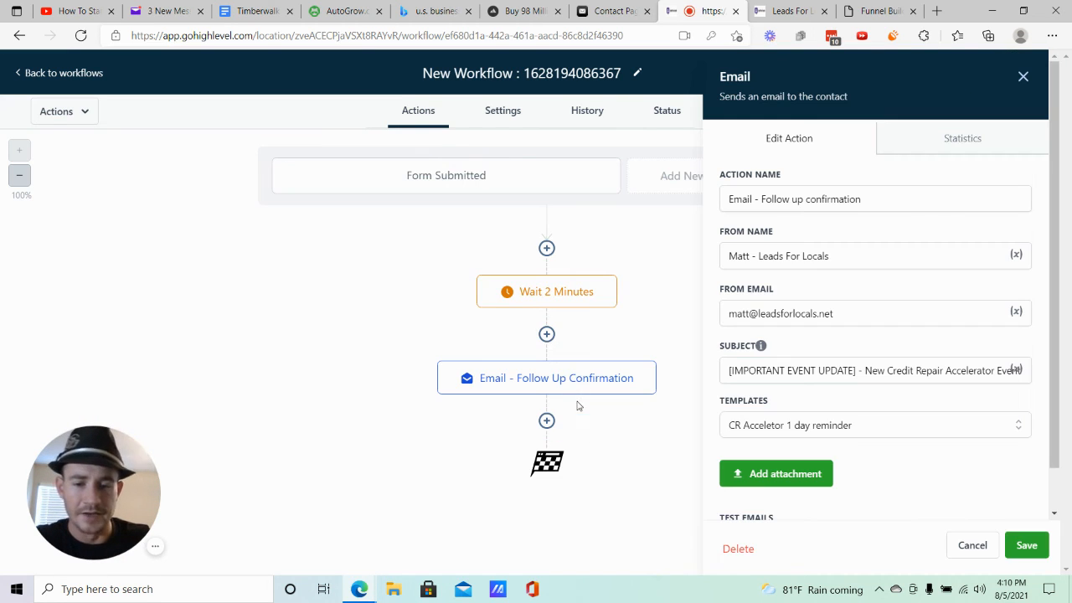
click(850, 426)
scroll(821, 438, down, 5)
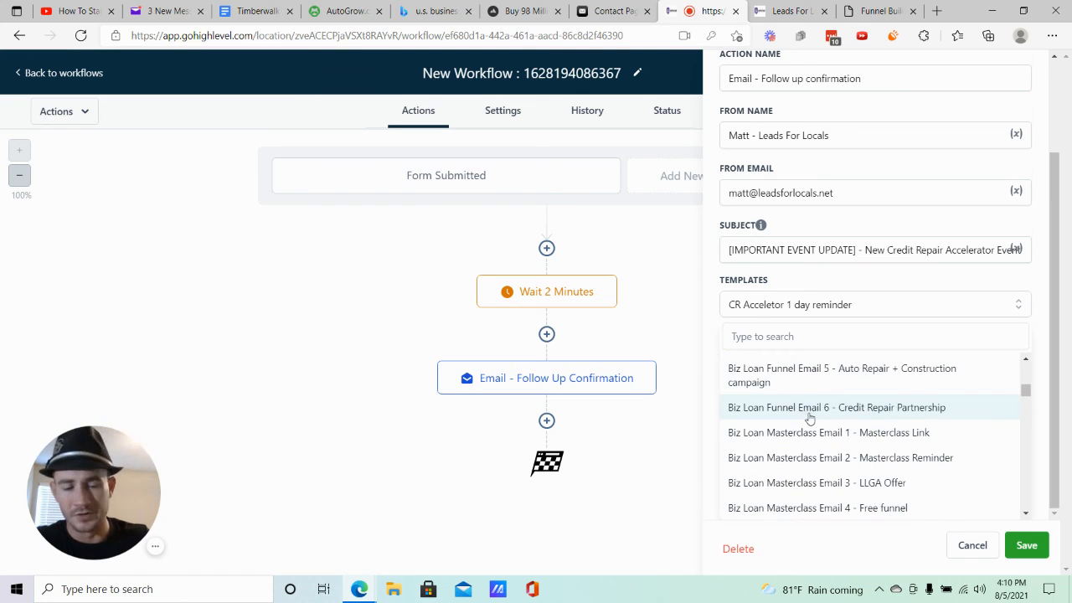
scroll(811, 411, down, 3)
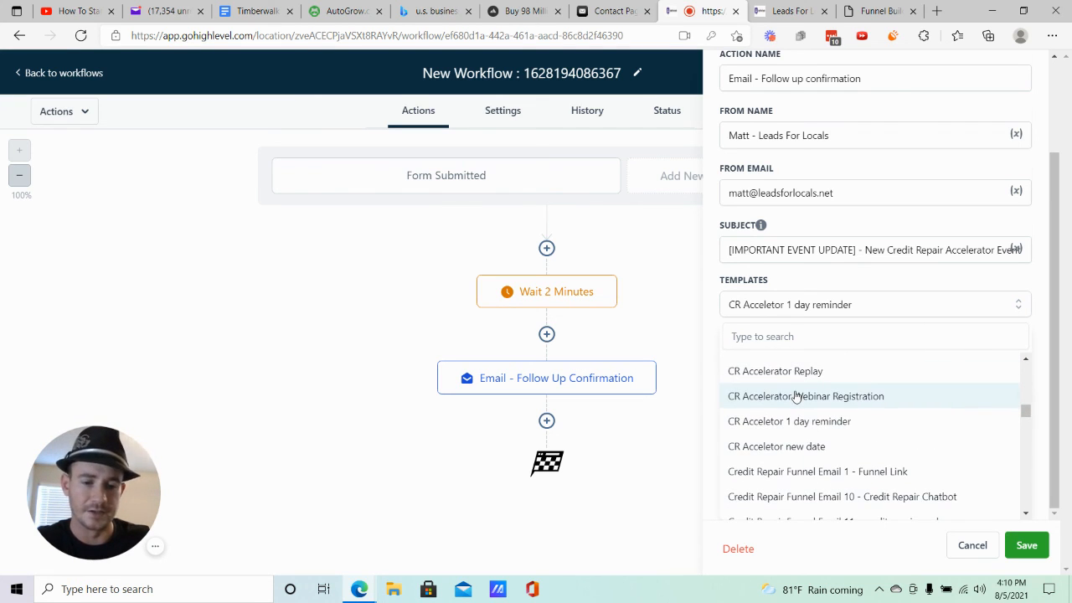
click(971, 549)
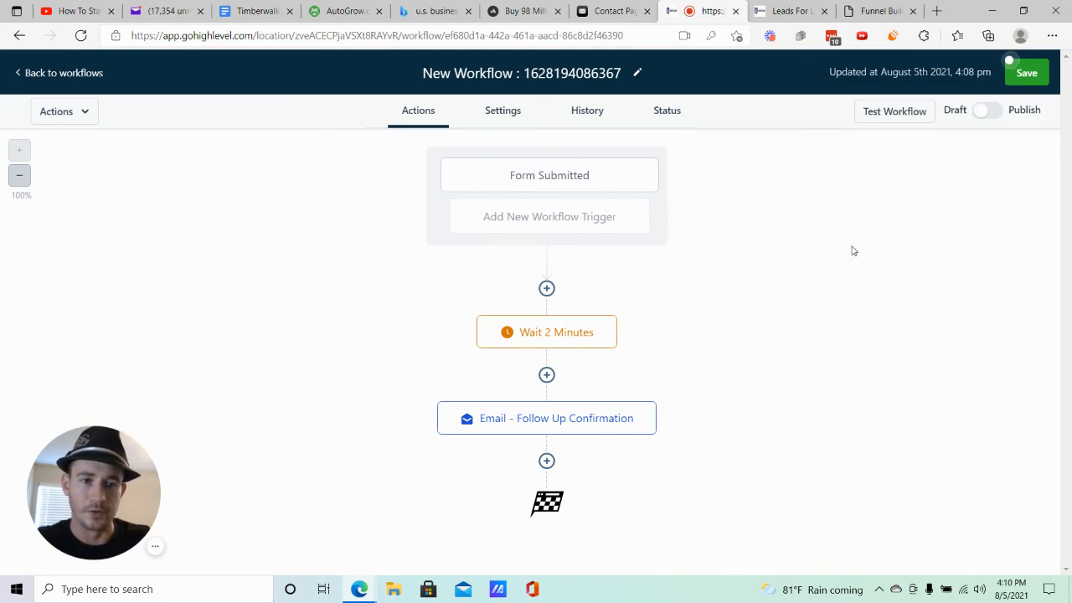
- Toggle the workflow to Publish and back to Draft, and return to the workflows list, accepting the loss of unsaved changes
click(990, 113)
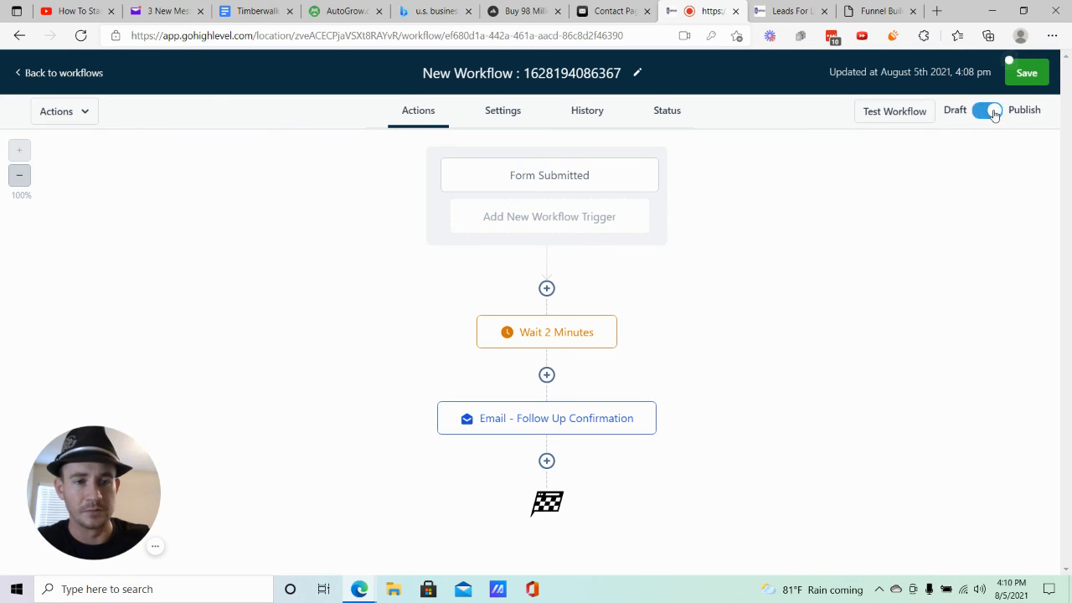
click(993, 113)
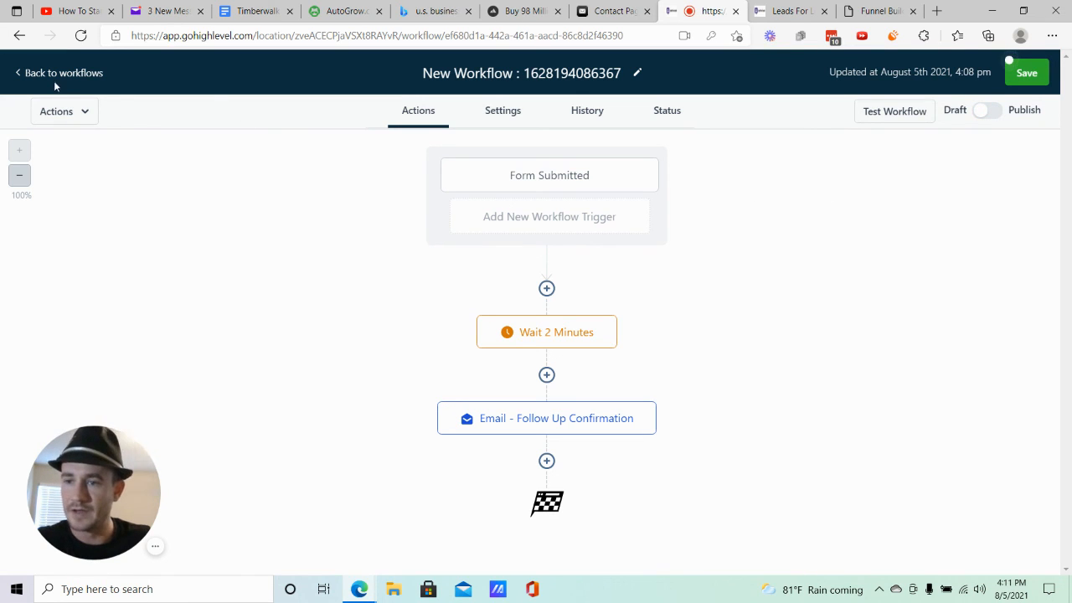
click(86, 74)
click(620, 127)
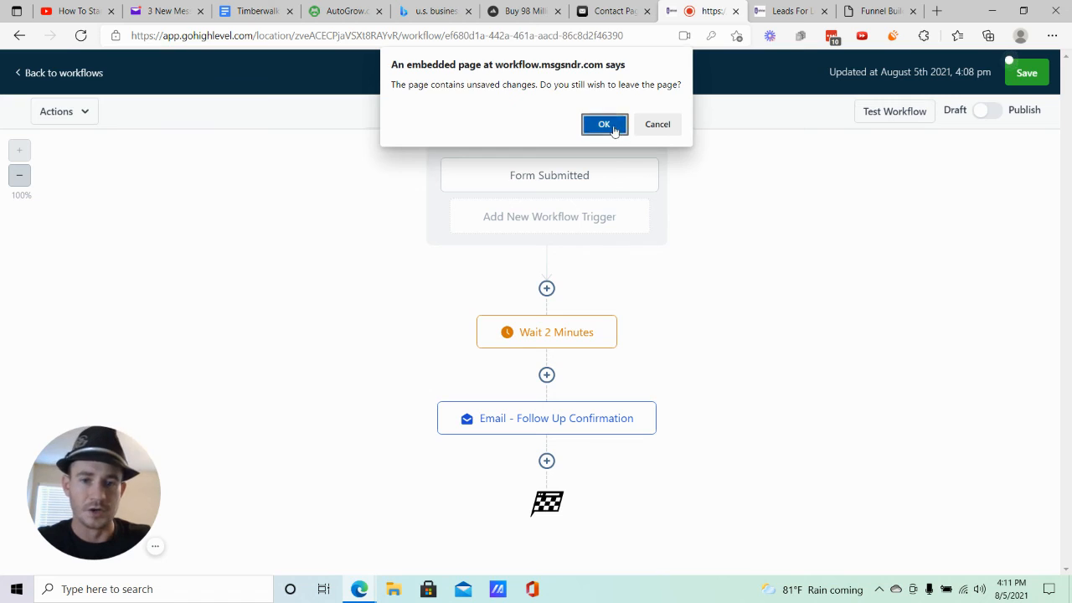